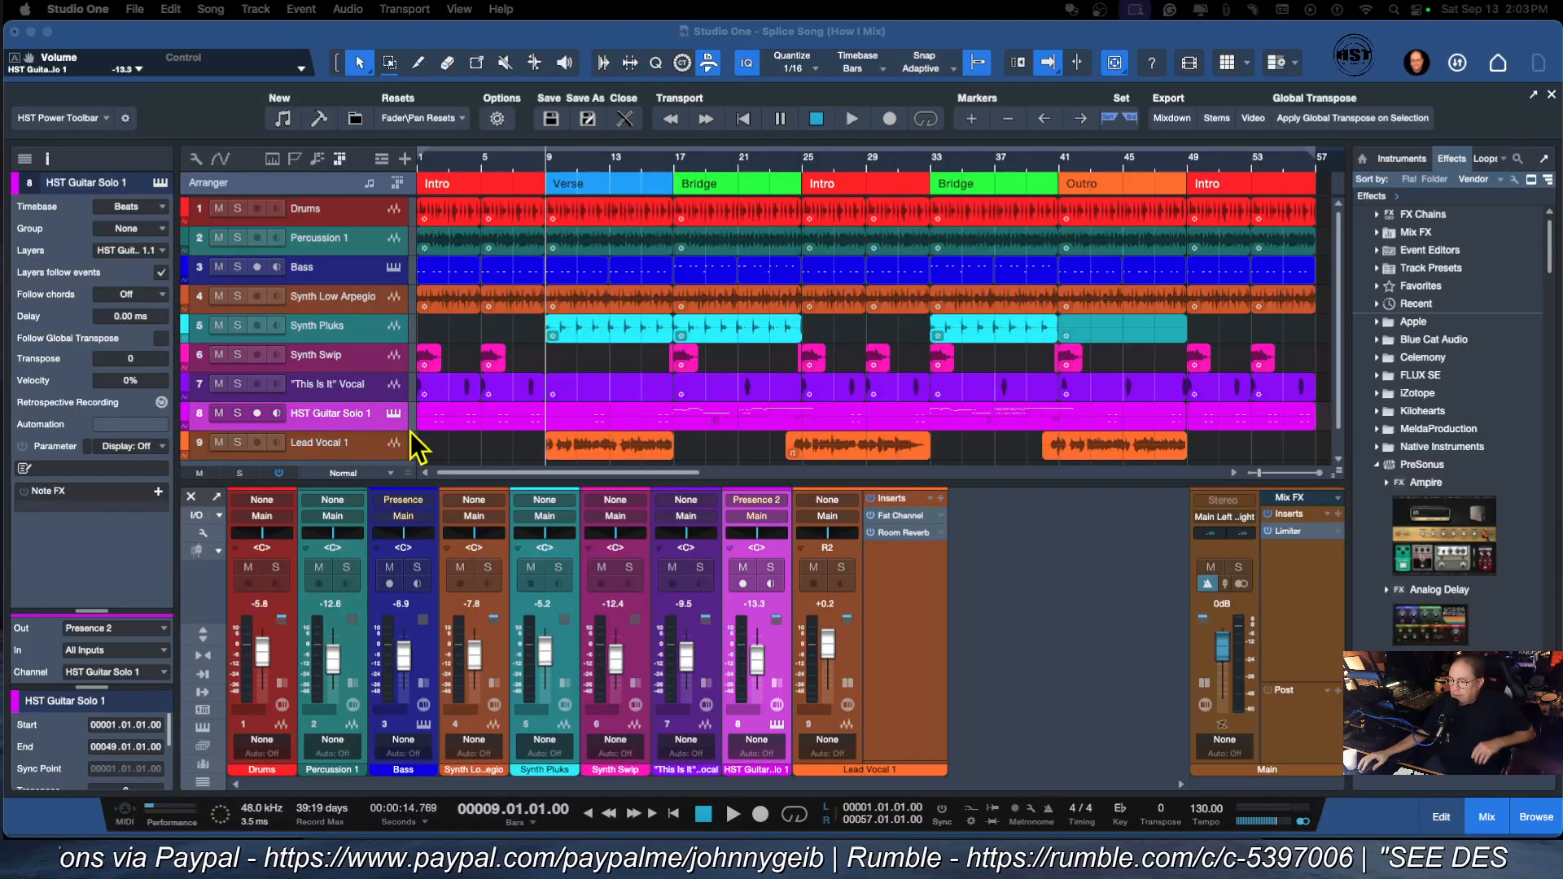
# Solo the Lead Vocal 1 track and play it from the start of the verse at bar 9.
pyautogui.click(237, 442)
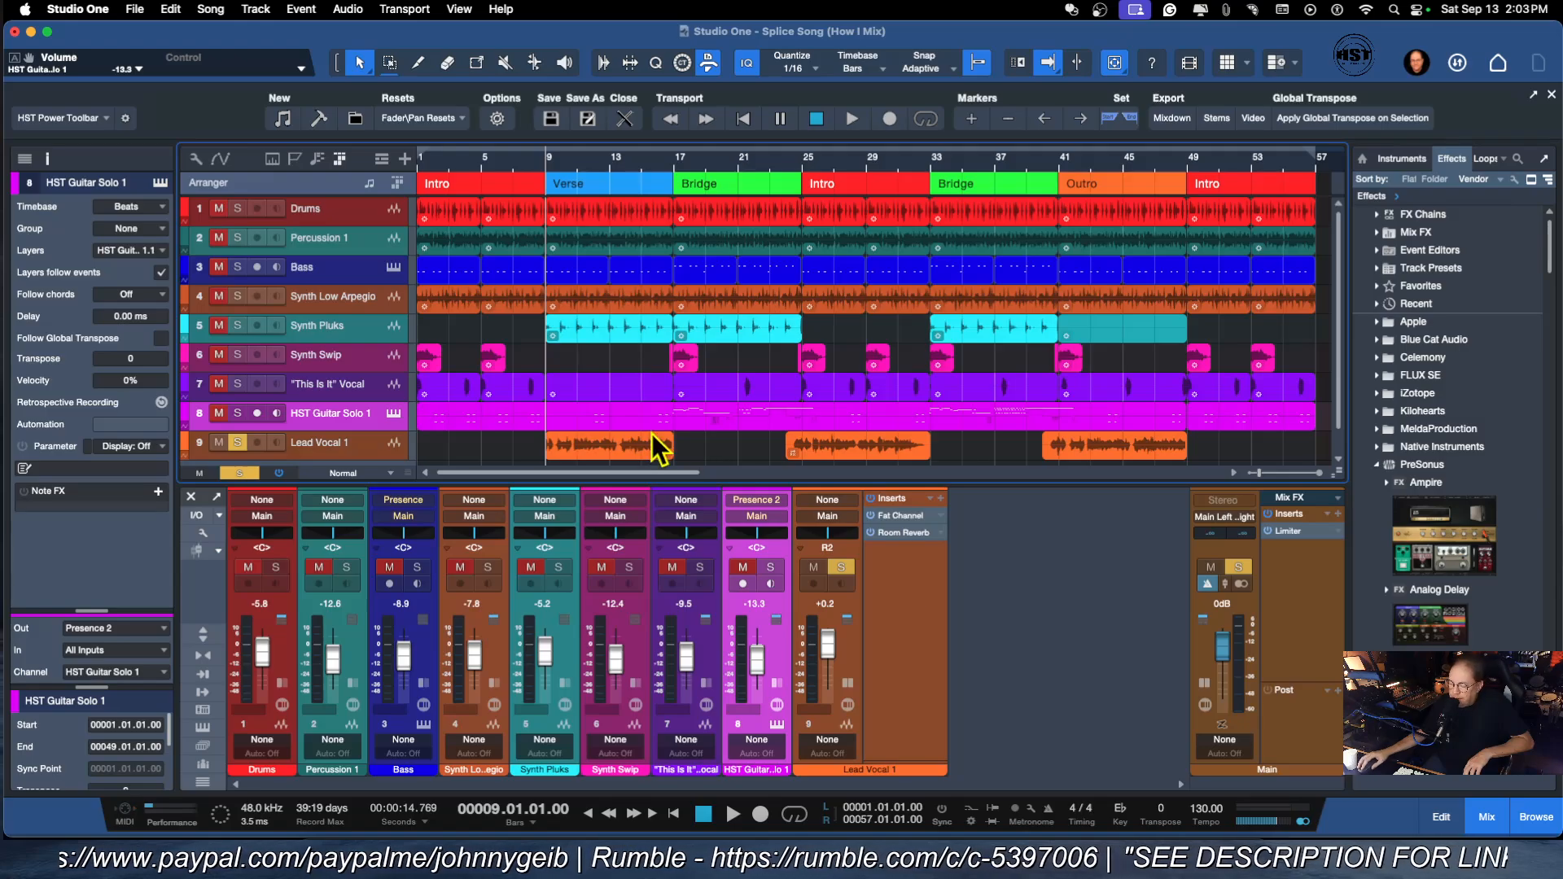
pyautogui.press('space')
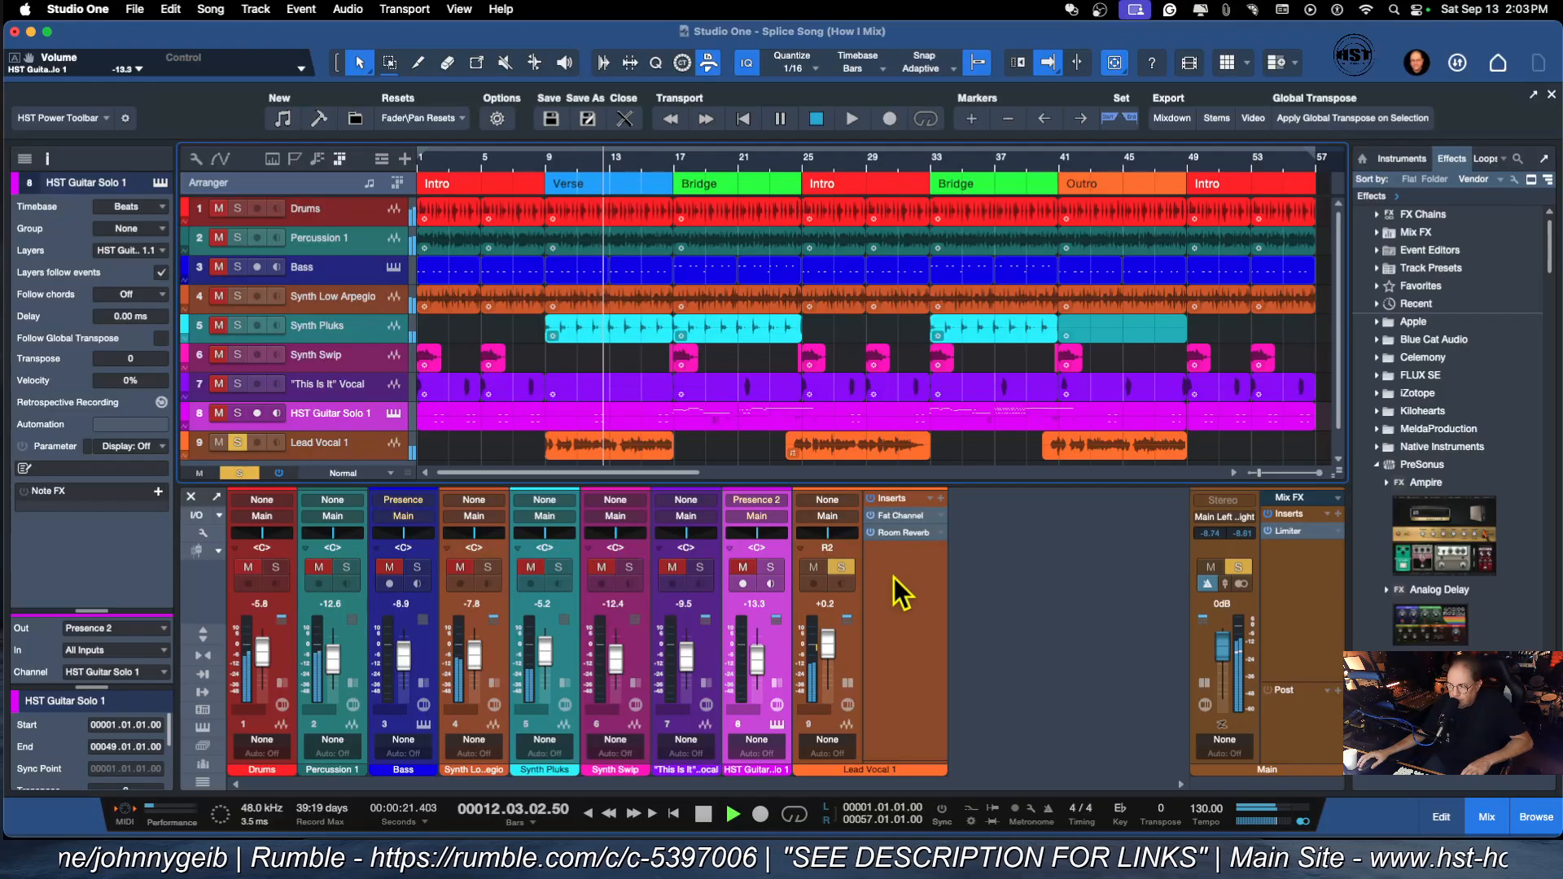
pyautogui.press('space')
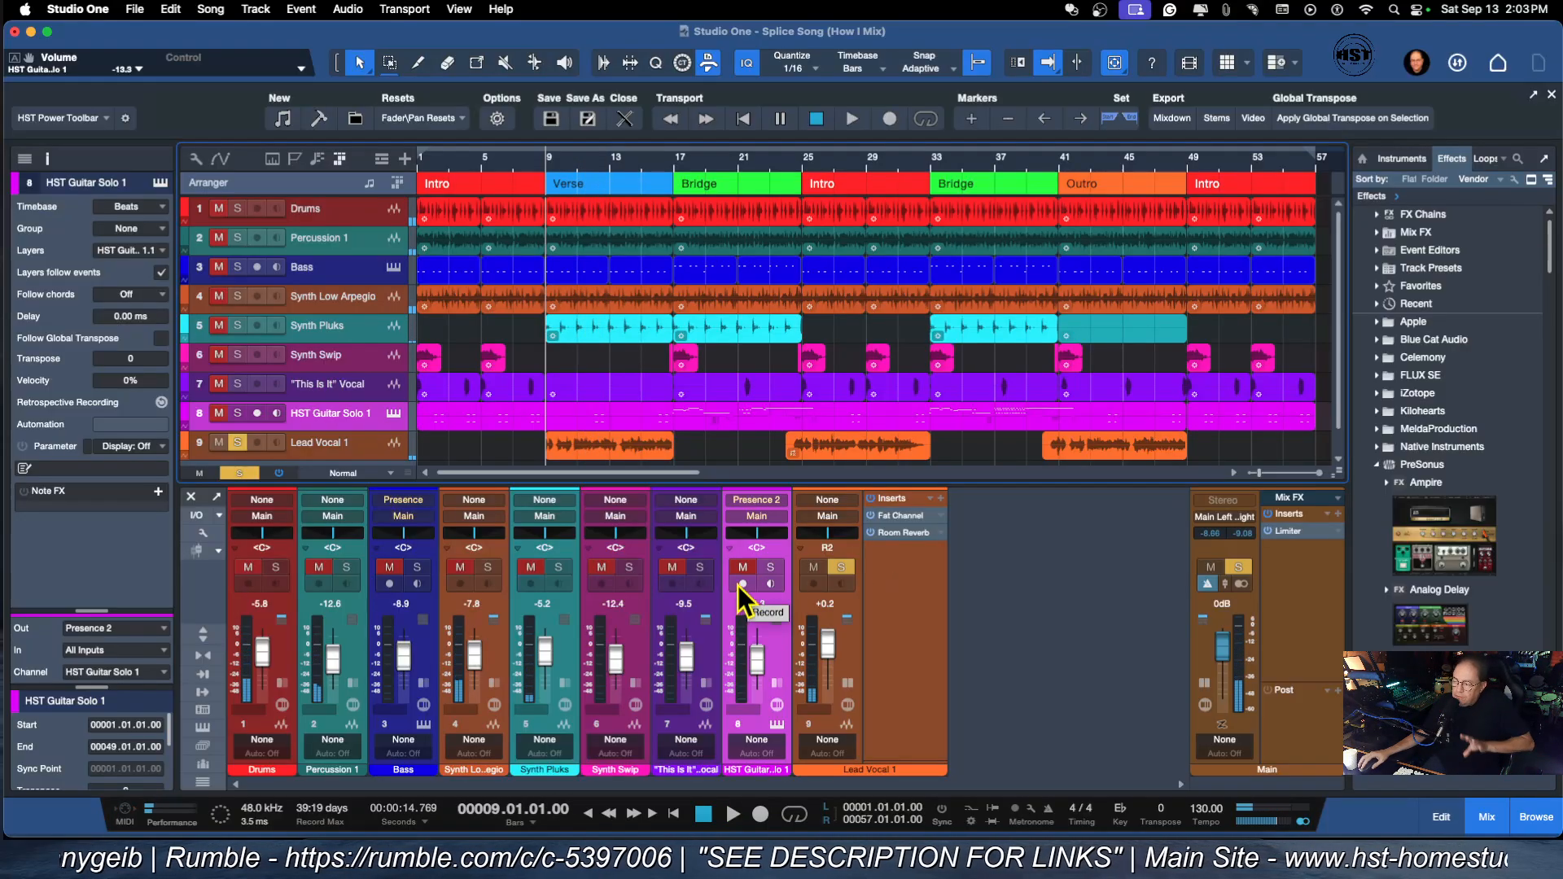
# Examine the settings of the Fat Channel and Room Reverb inserts on Lead Vocal 1 and close each effect window.
pyautogui.doubleClick(897, 519)
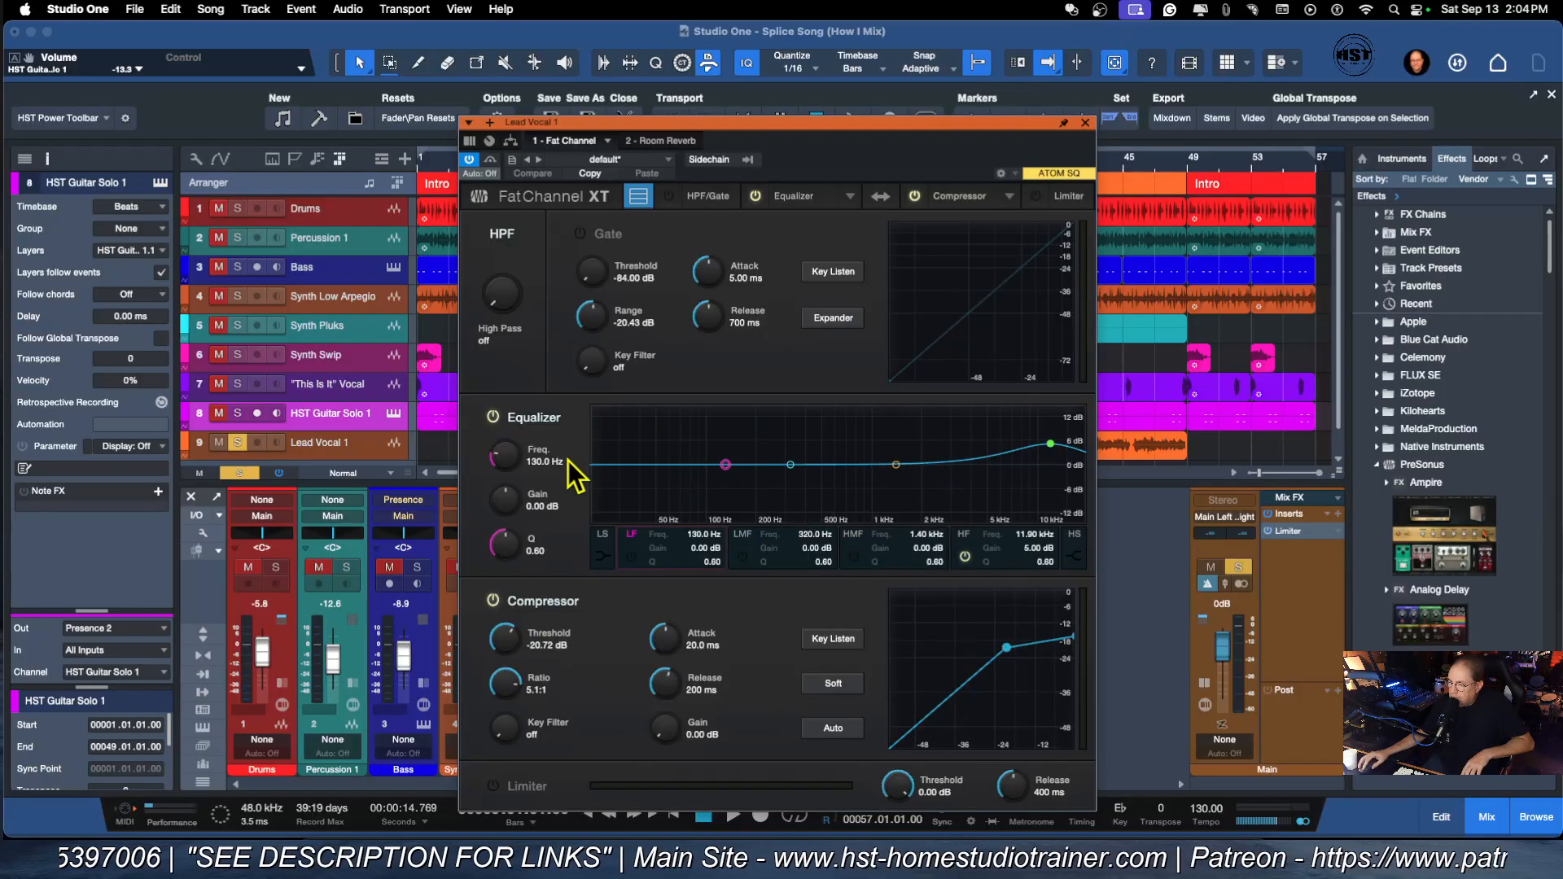
pyautogui.click(1085, 123)
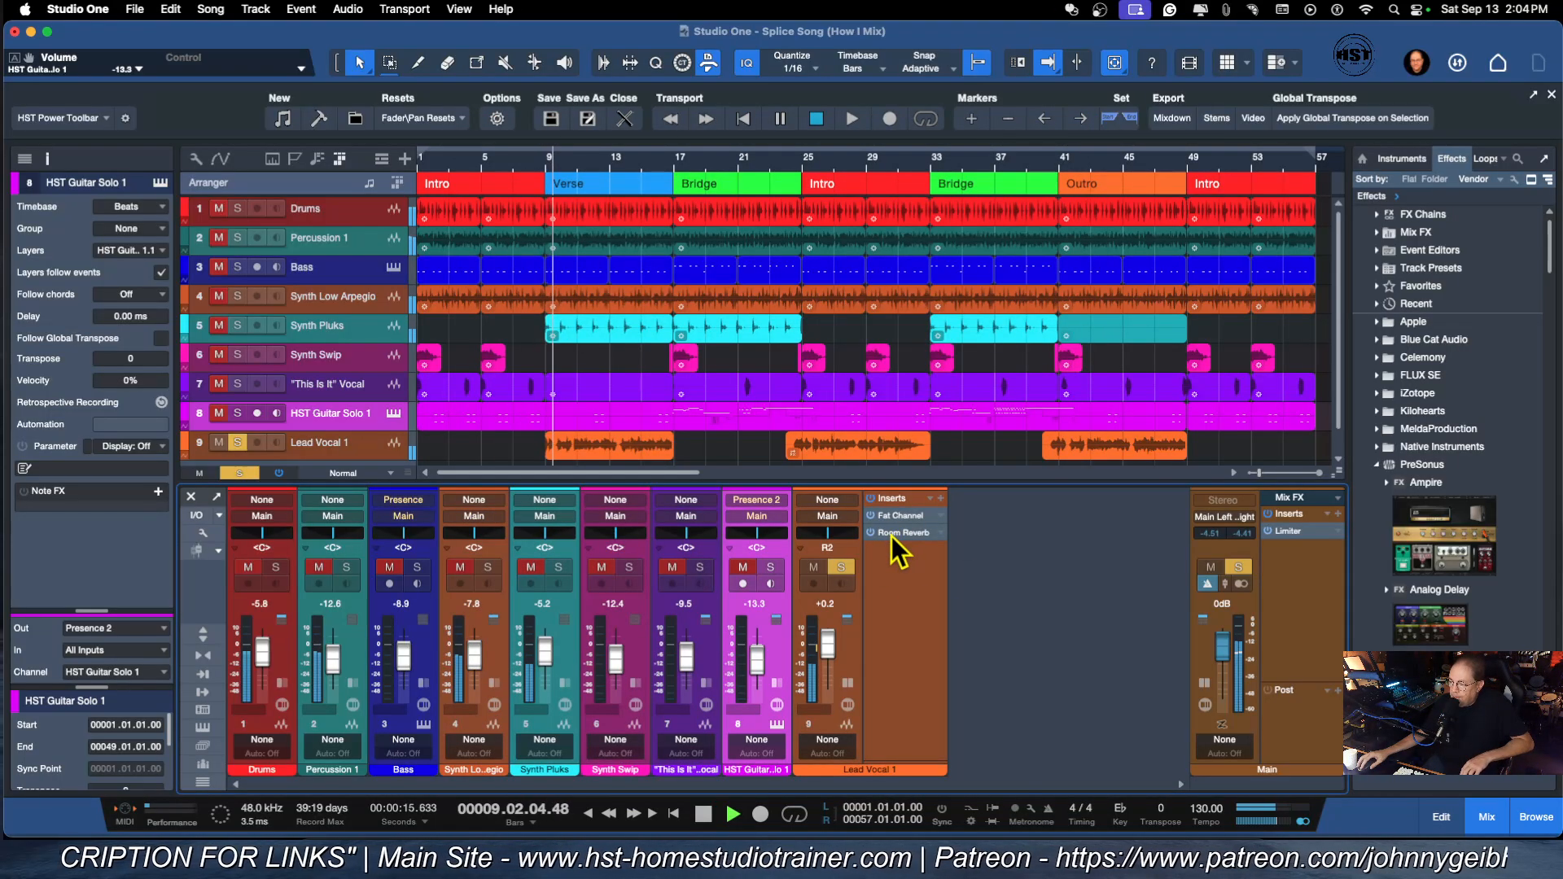
pyautogui.click(893, 534)
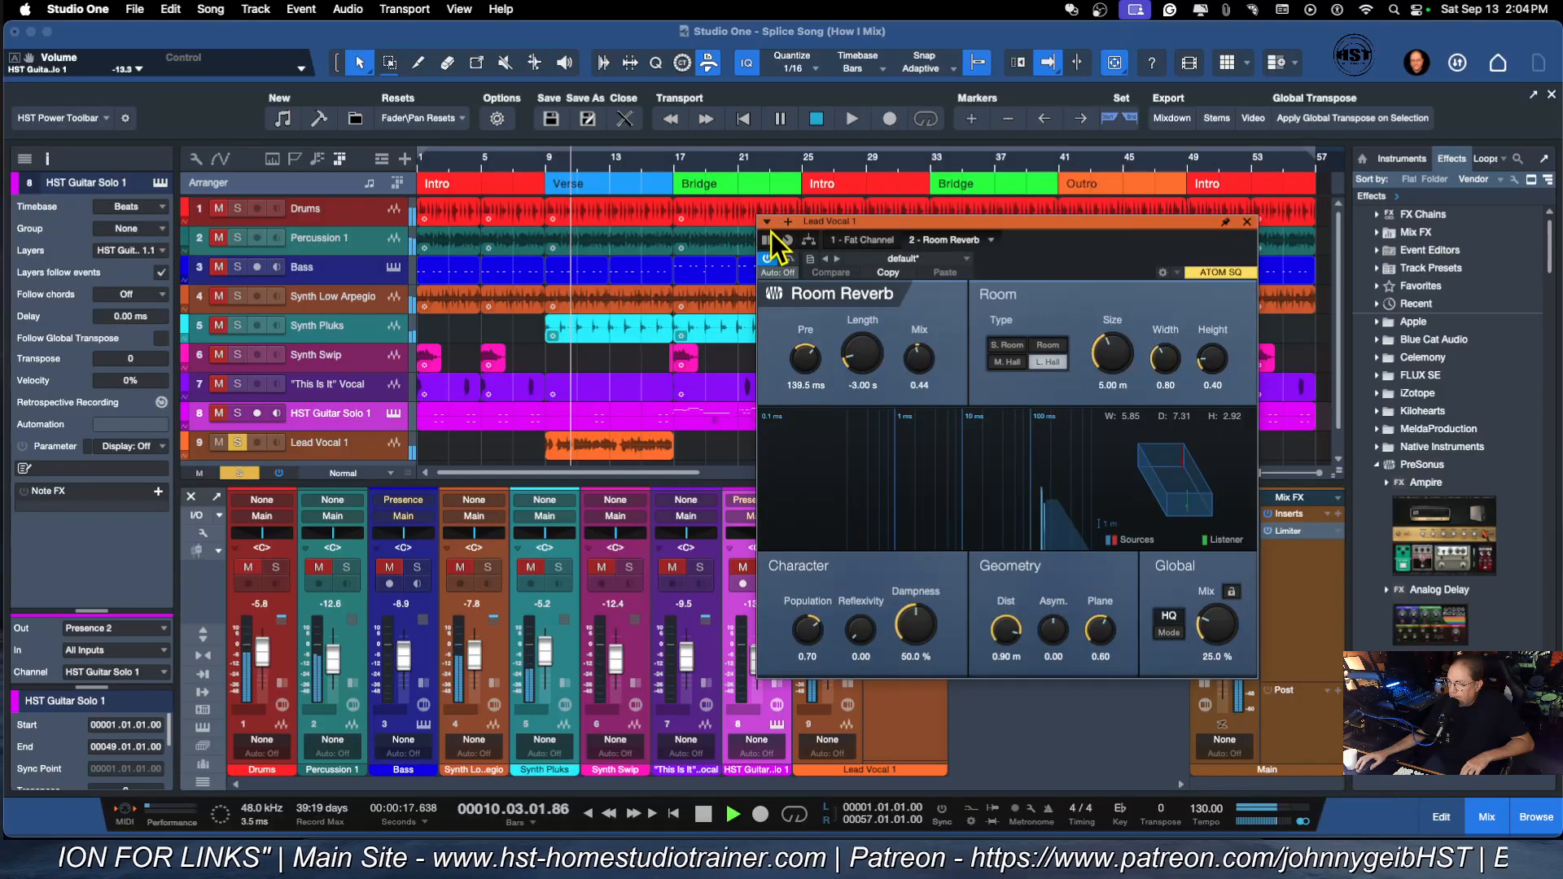
pyautogui.click(1246, 221)
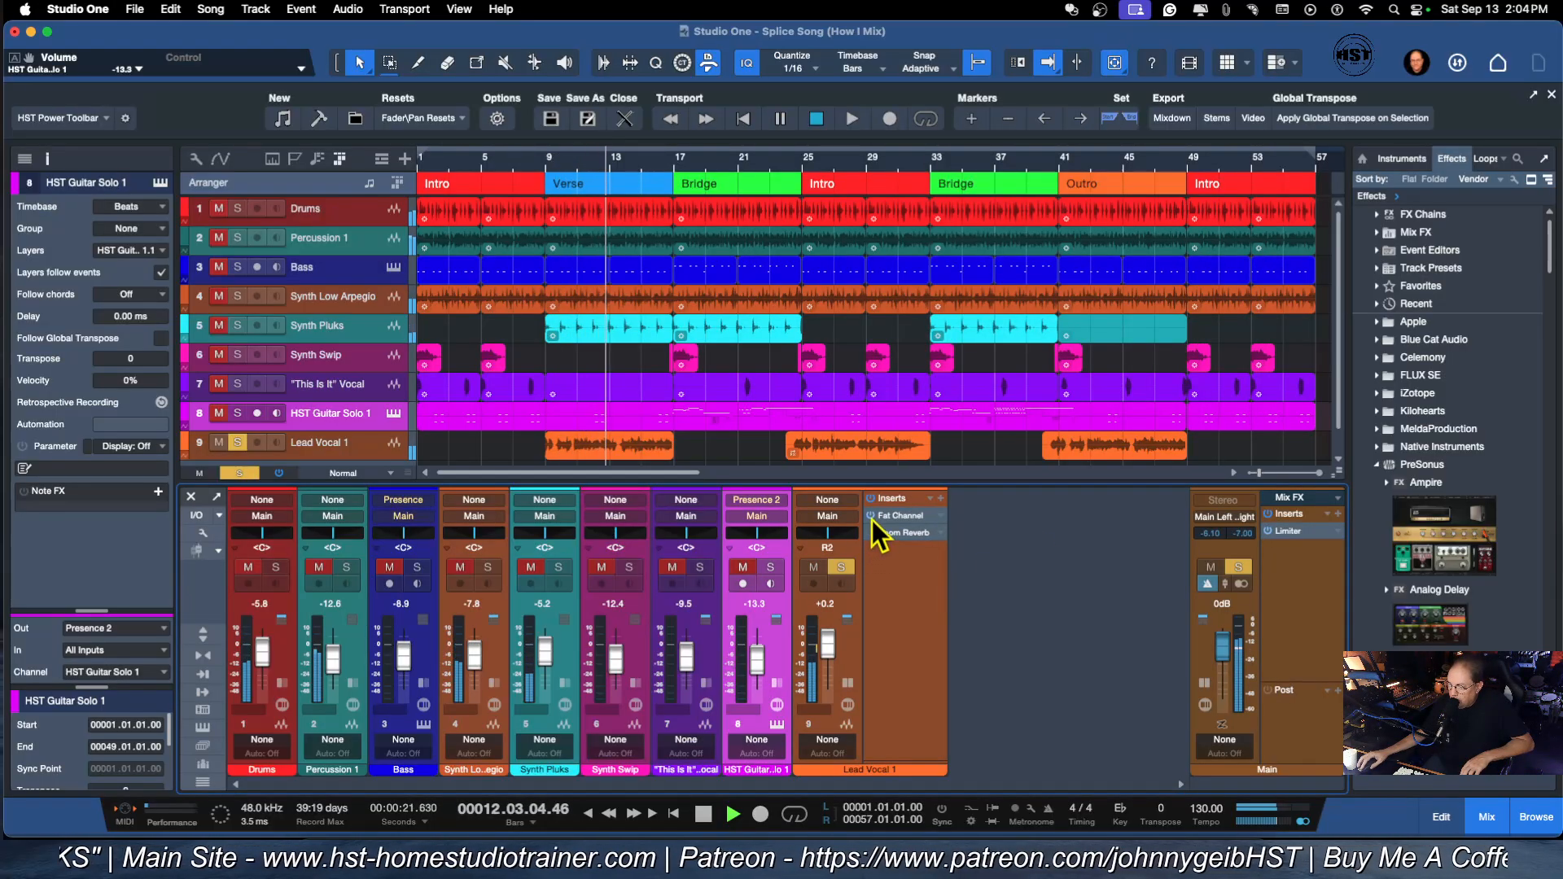
# Bypass the Fat Channel and Room Reverb on Lead Vocal 1 and play the dry vocal from the verse.
pyautogui.press('space')
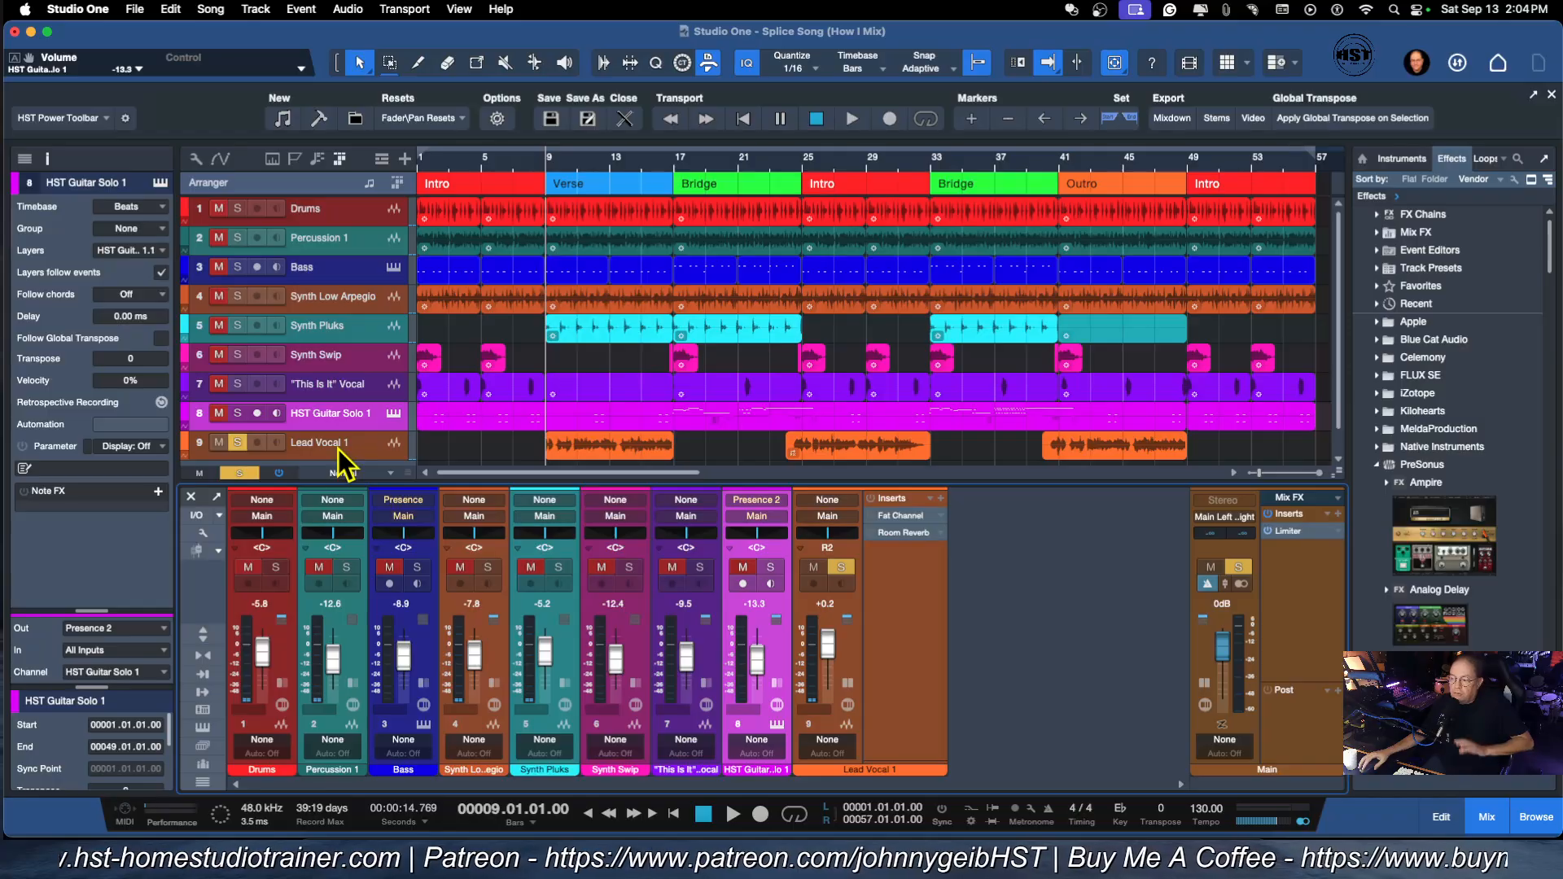
pyautogui.press('space')
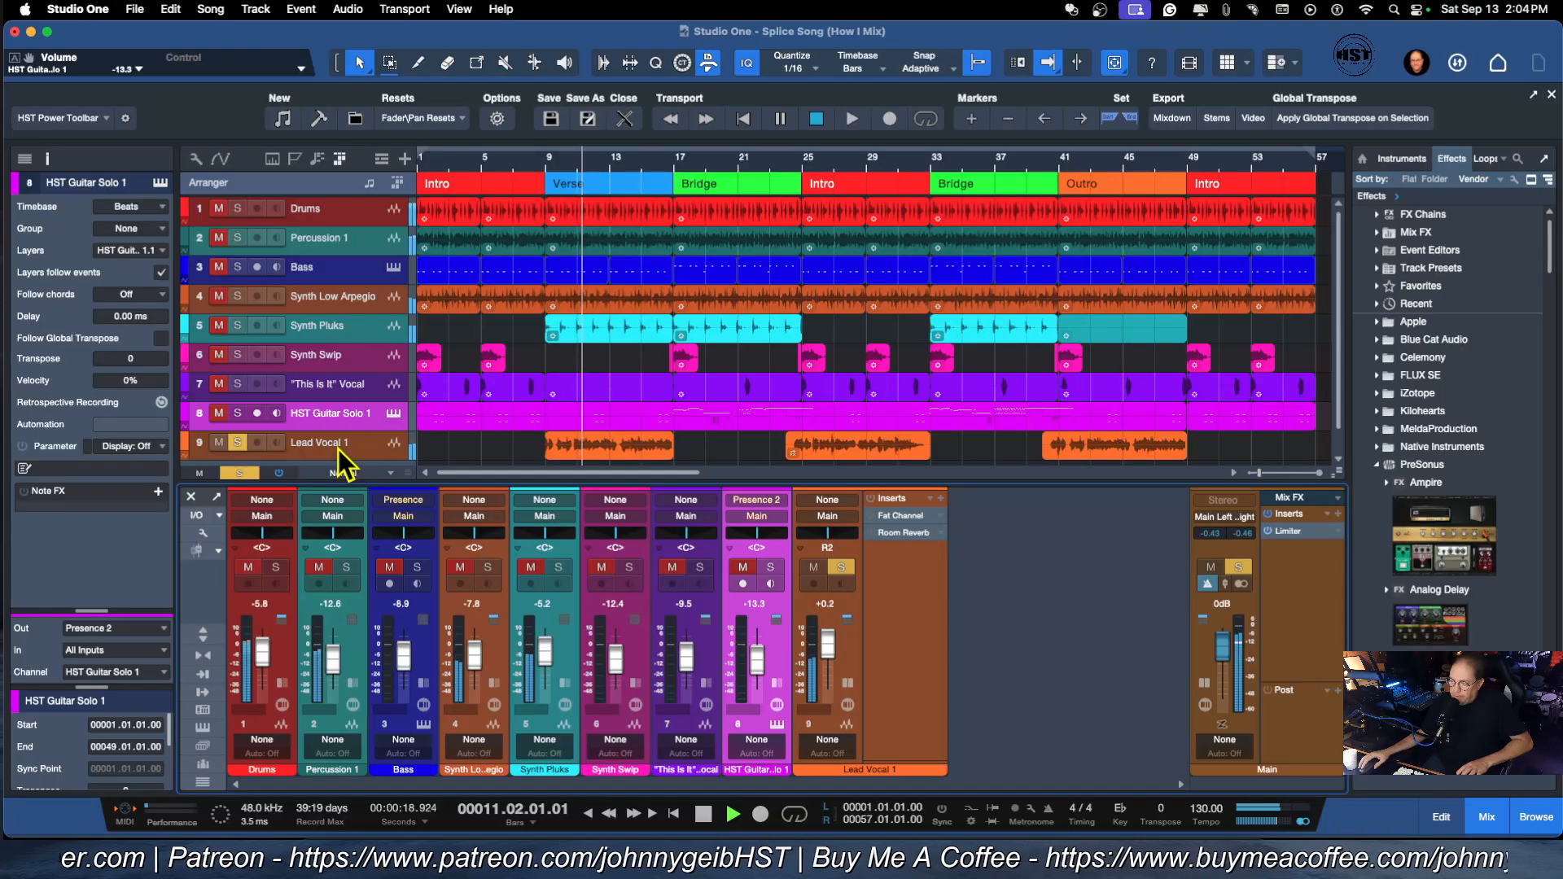
pyautogui.press('space')
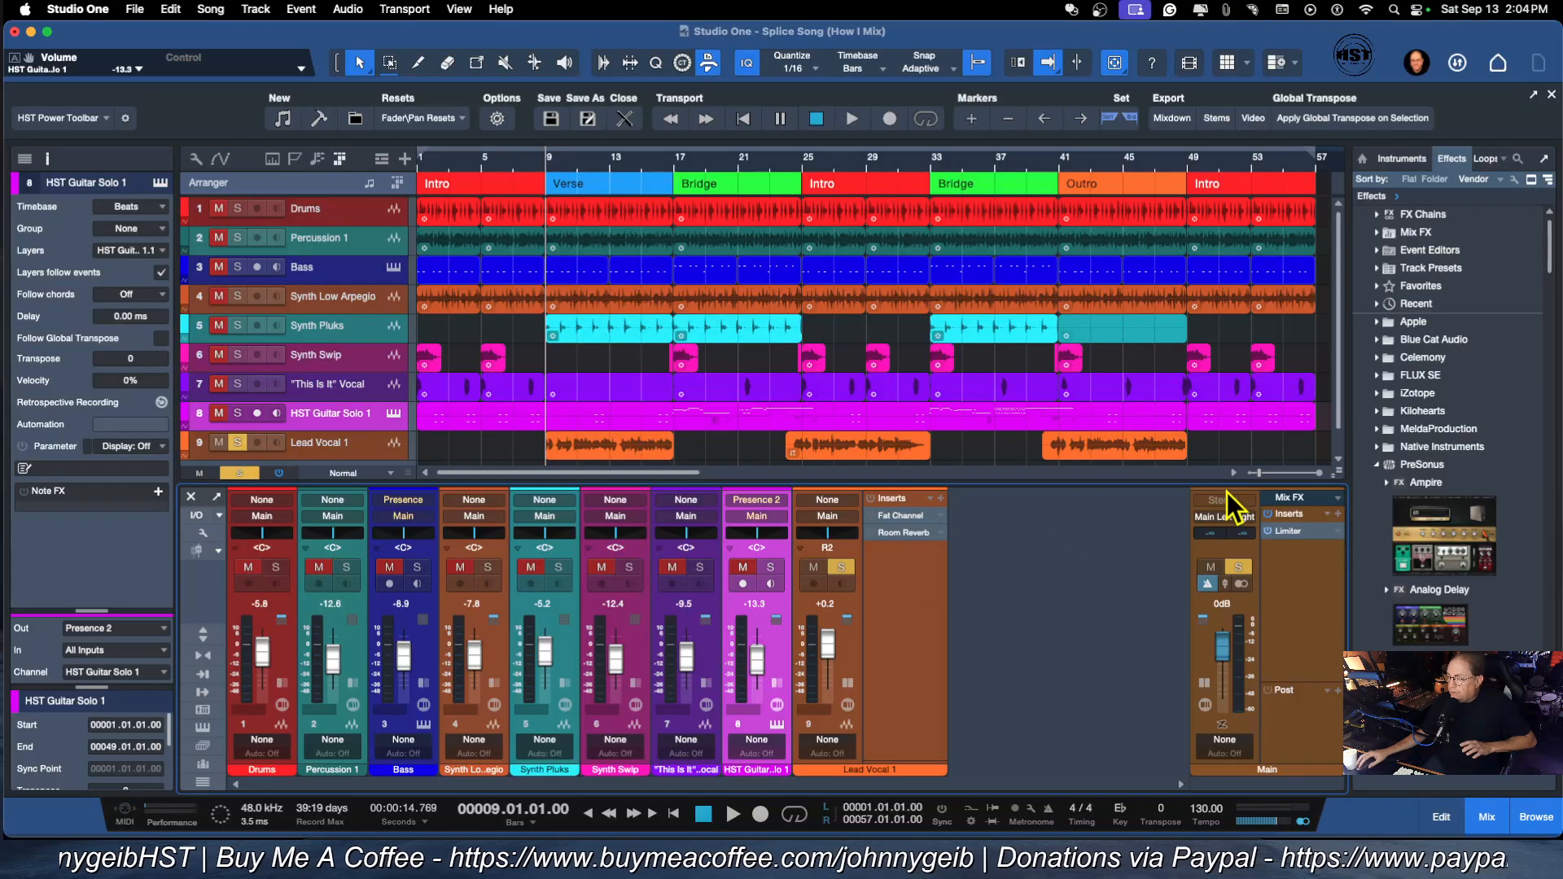
# Insert the PreSonus Compressor on the Lead Vocal 1 channel and move its window clear of the mixer inserts.
pyautogui.scroll(-8, 1446, 576)
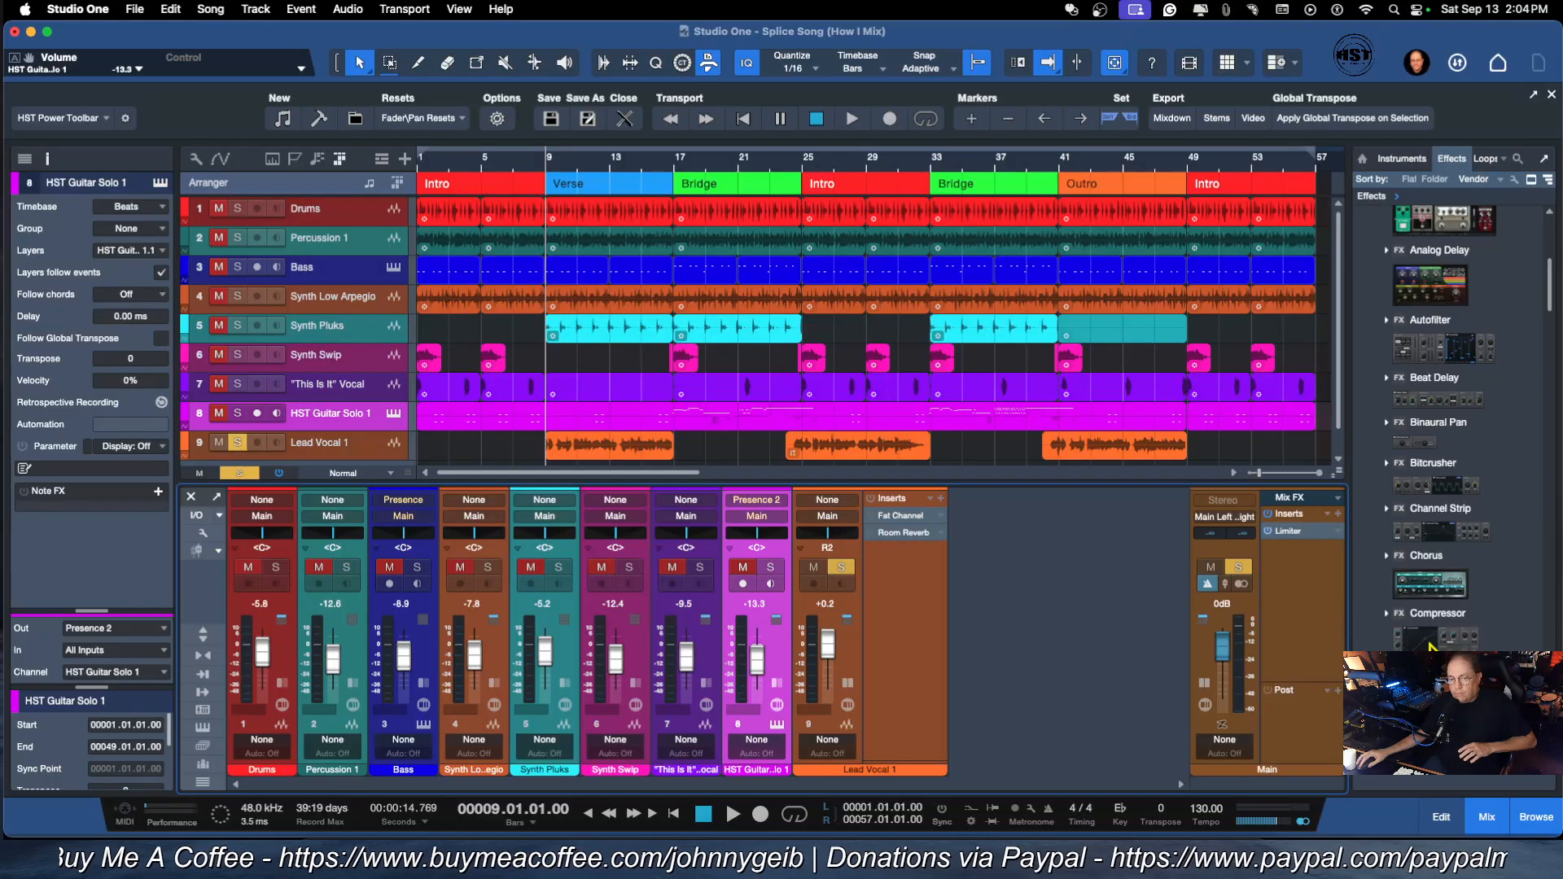
pyautogui.click(1431, 644)
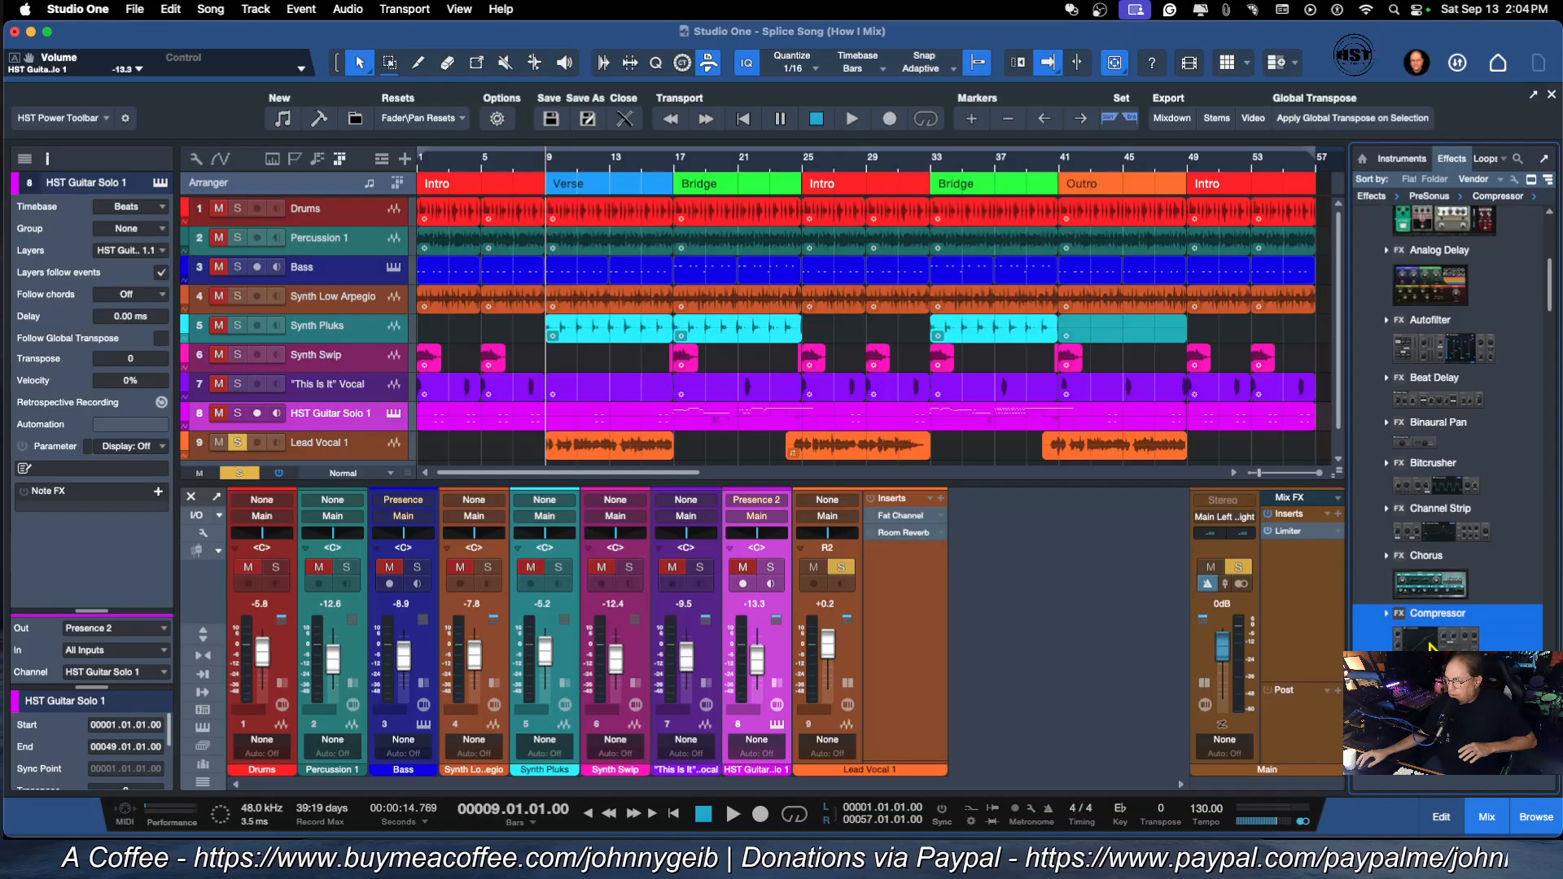
pyautogui.moveTo(1430, 643); pyautogui.dragTo(907, 588)
pyautogui.moveTo(968, 236); pyautogui.dragTo(608, 172)
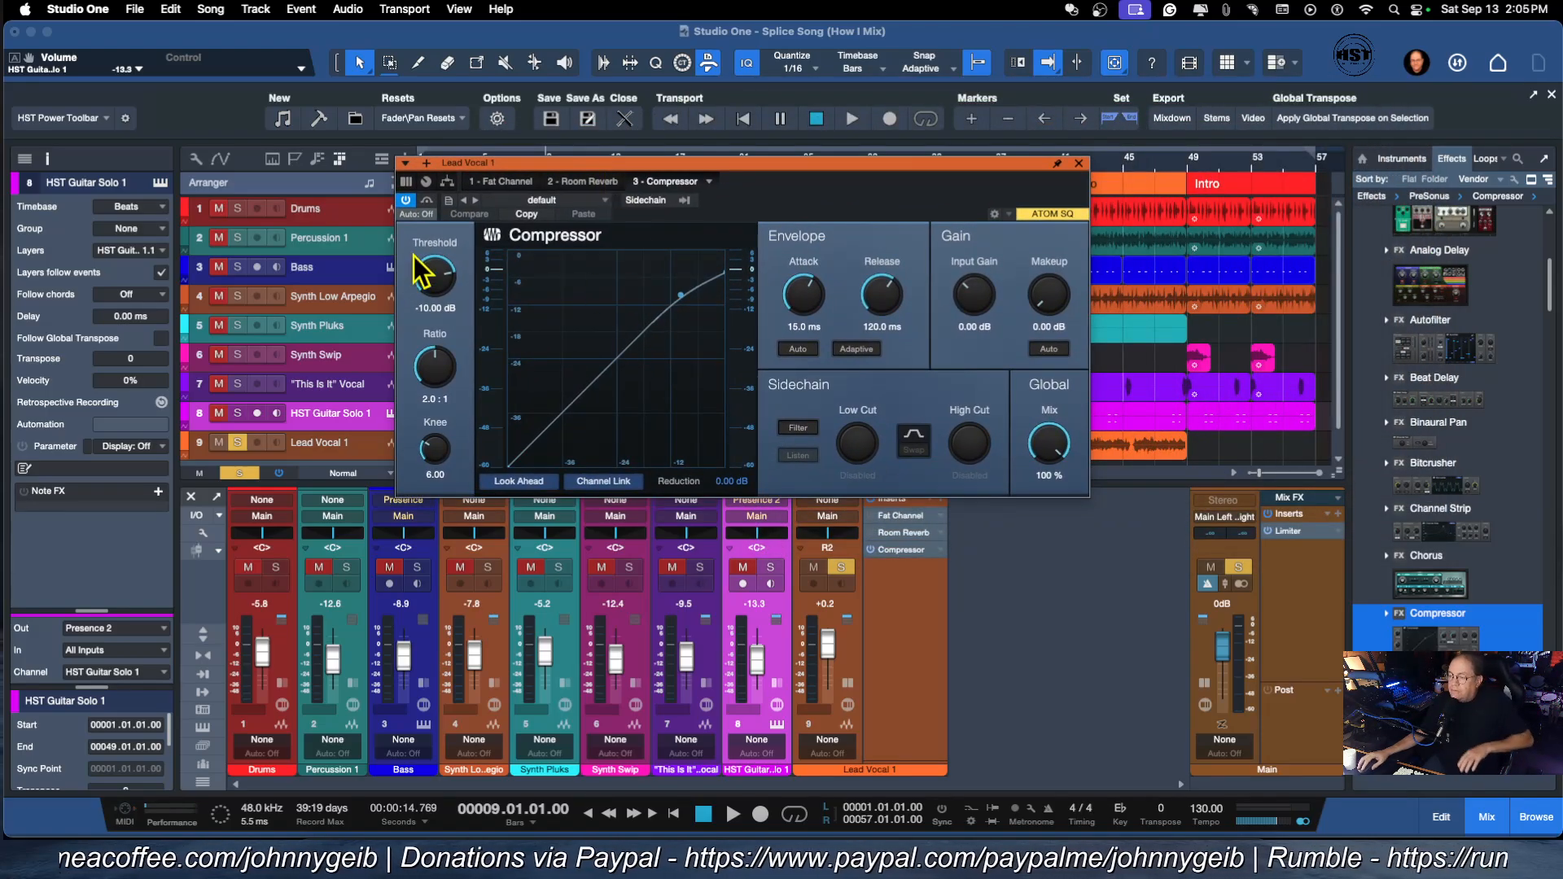
# Set the compressor to a 20:1 ratio with auto makeup gain and lower its threshold to -44.32 dB while the vocal plays.
pyautogui.moveTo(441, 383); pyautogui.dragTo(447, 285)
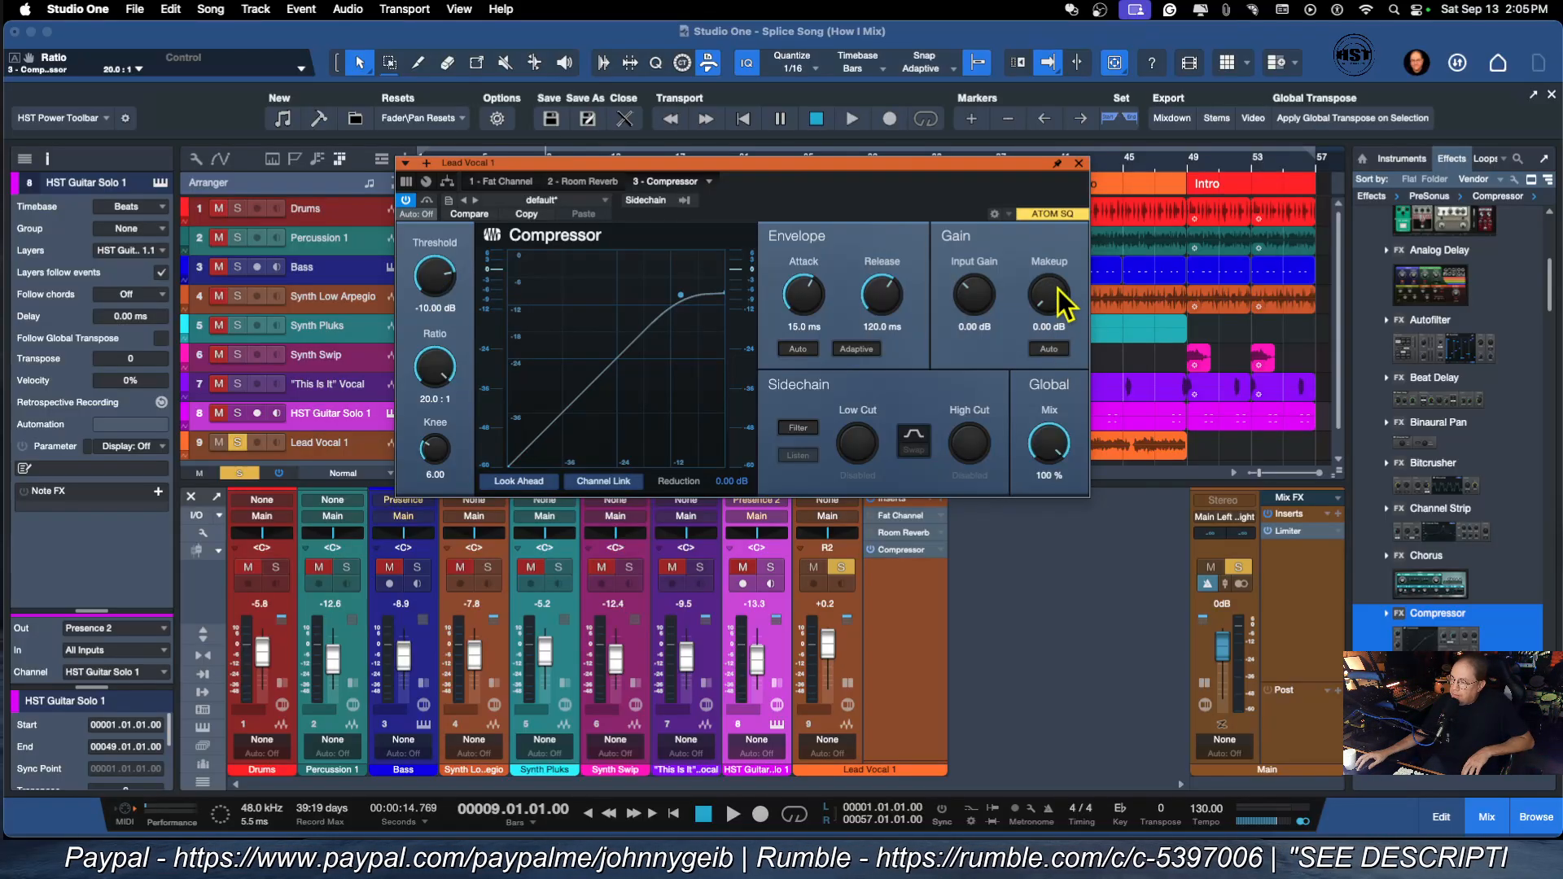
pyautogui.click(1051, 349)
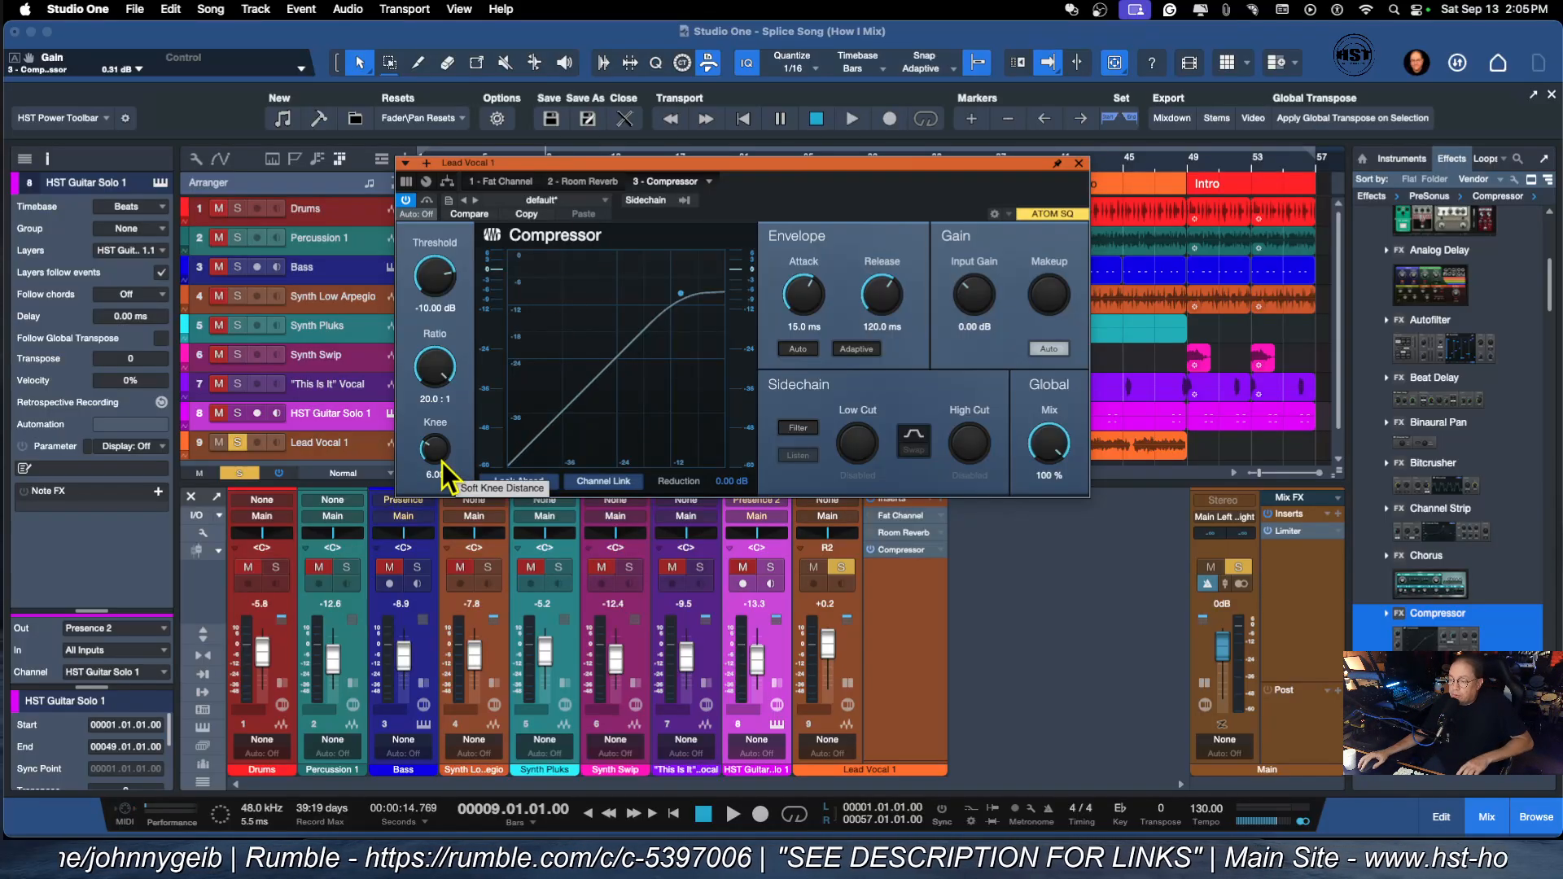
pyautogui.press('space')
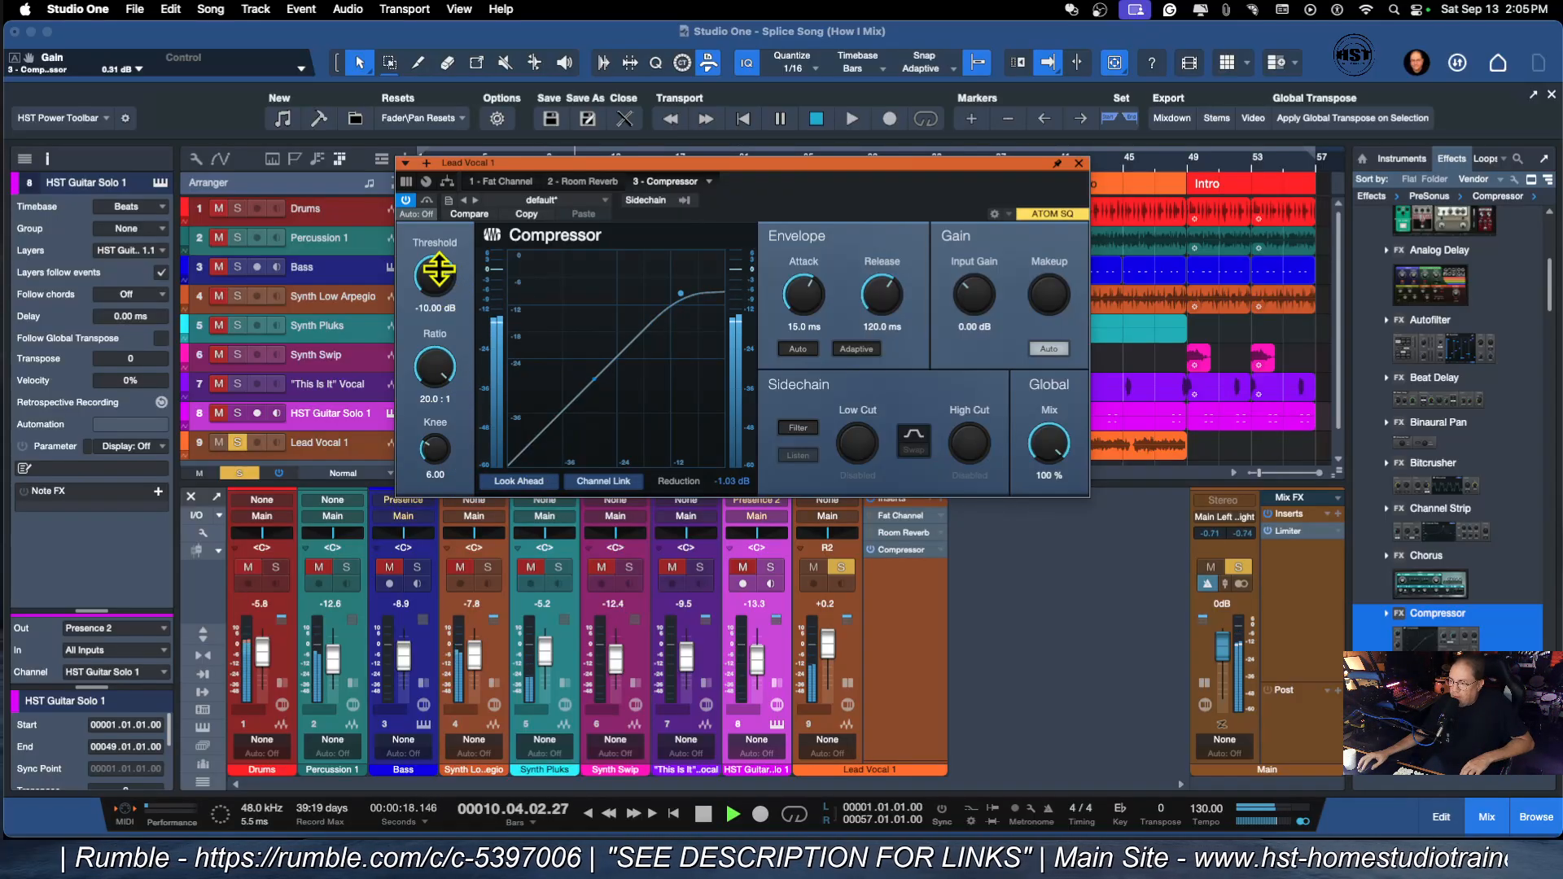
pyautogui.moveTo(437, 274); pyautogui.dragTo(435, 380)
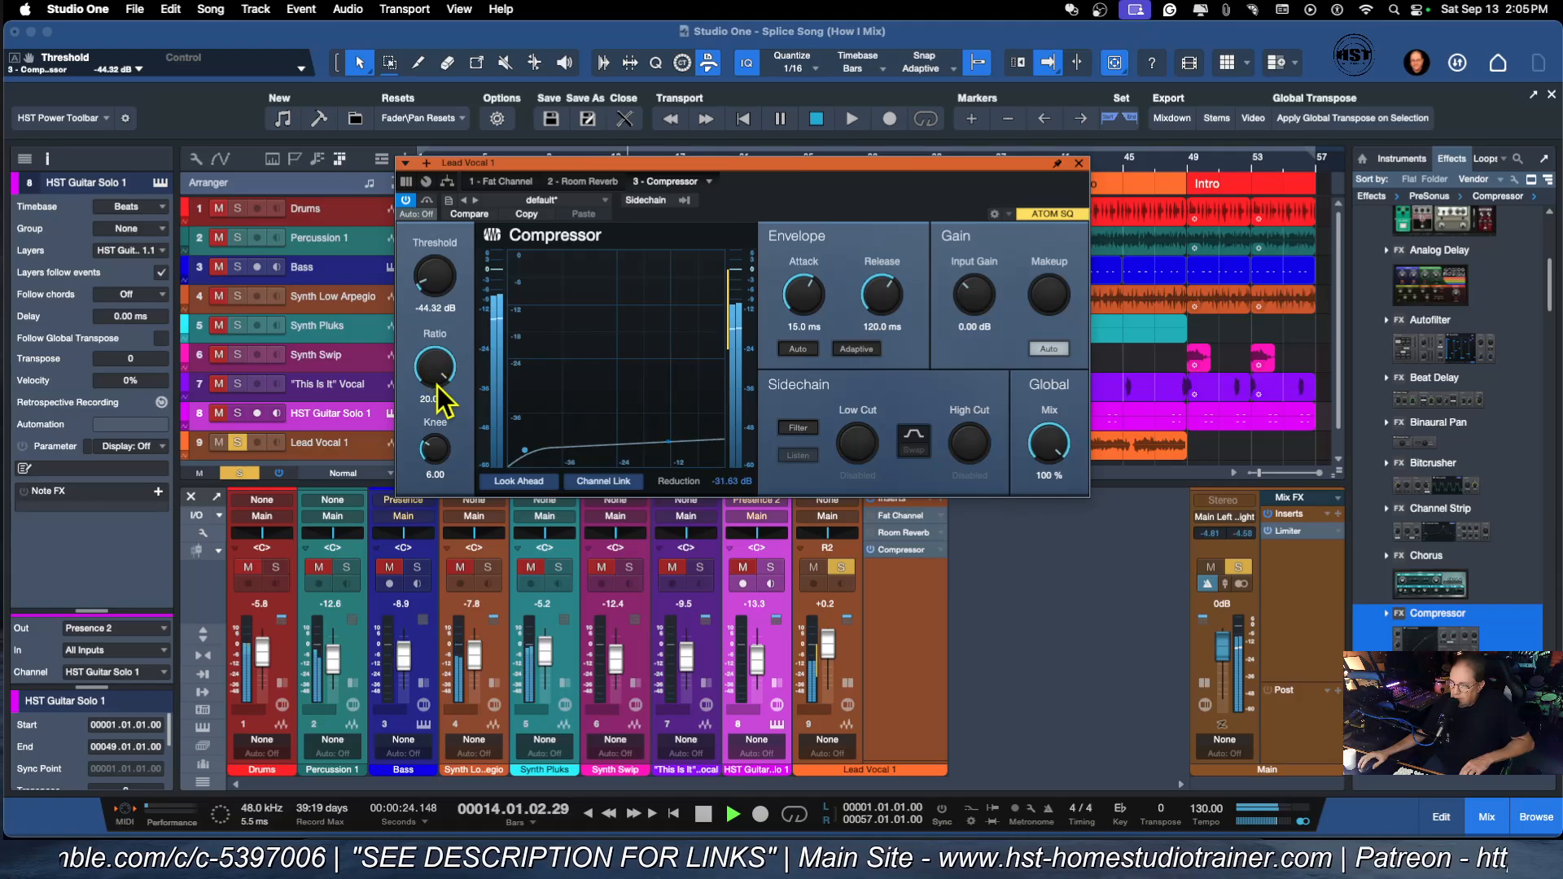
pyautogui.press('space')
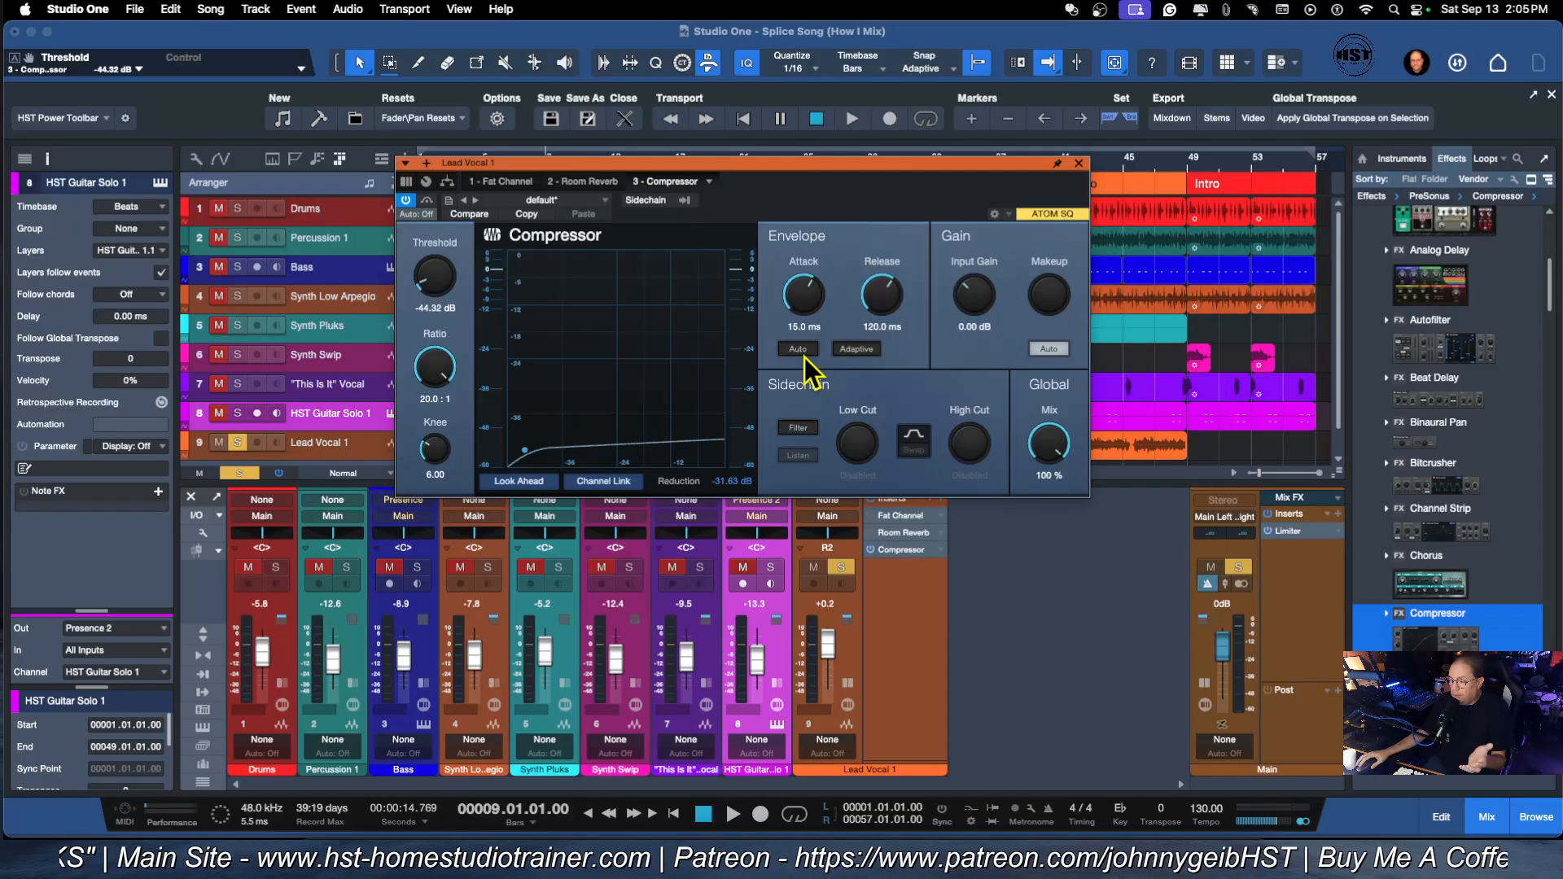
# Move the compressor window up and play the soloed vocal to judge the heavy compression.
pyautogui.moveTo(814, 168); pyautogui.dragTo(890, 112)
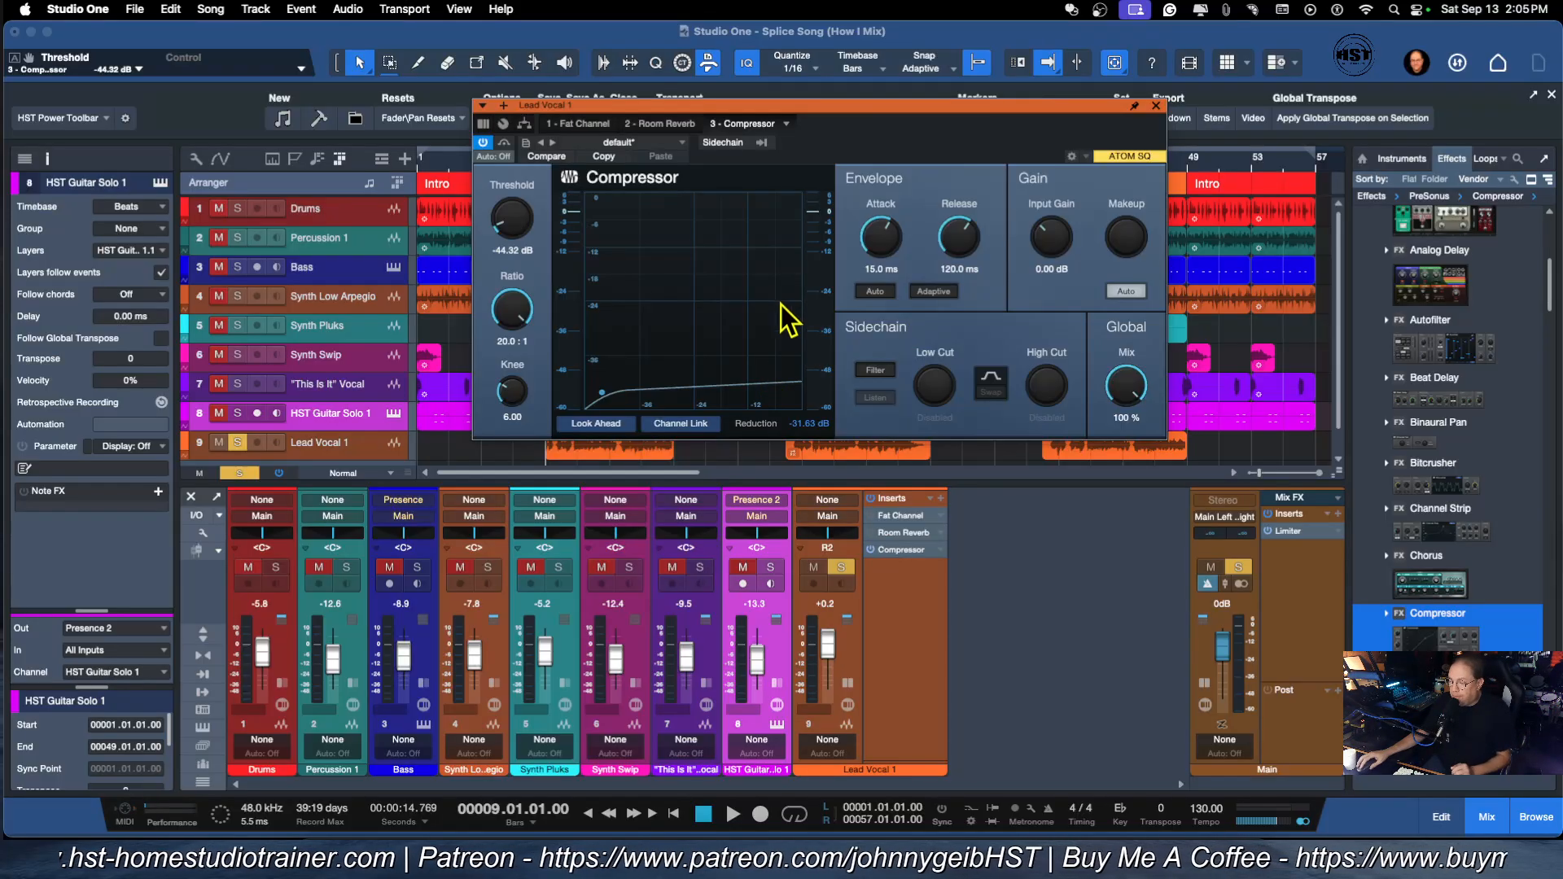
pyautogui.press('space')
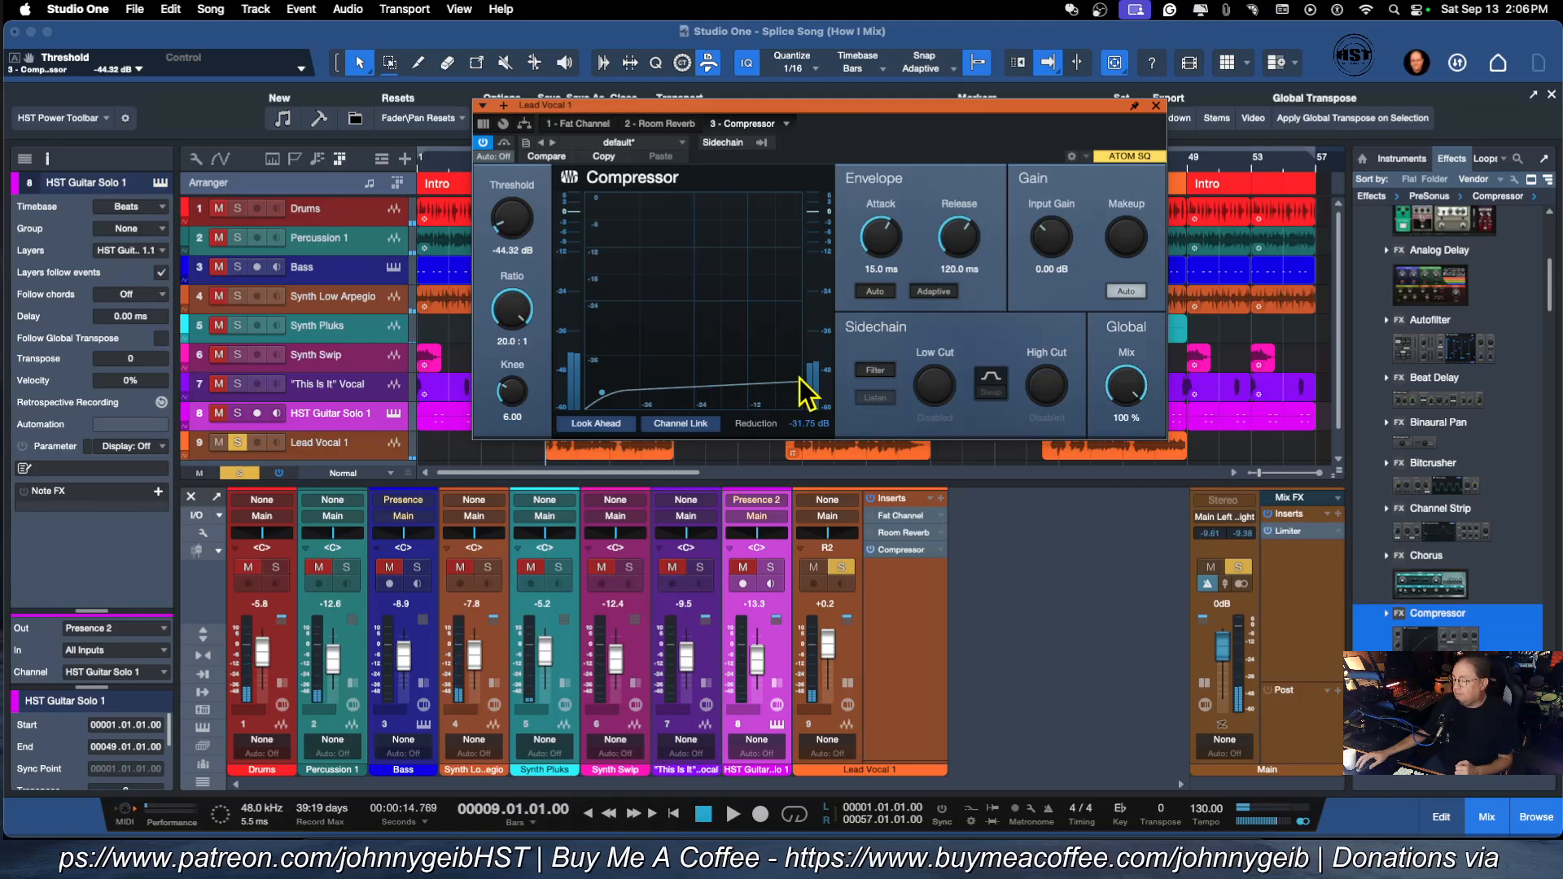
pyautogui.press('space')
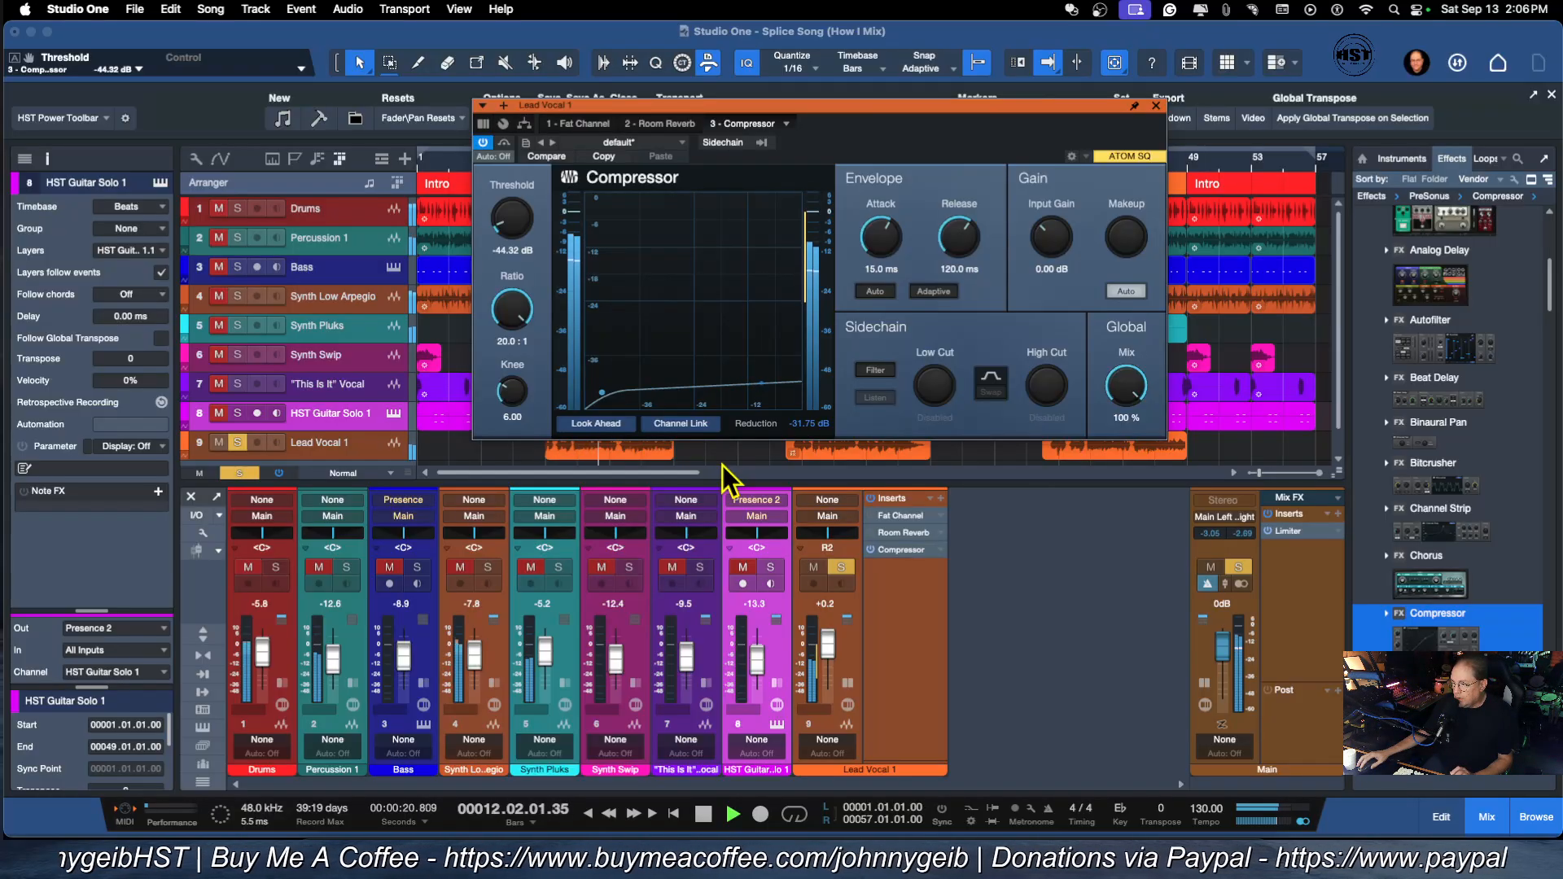
pyautogui.press('space')
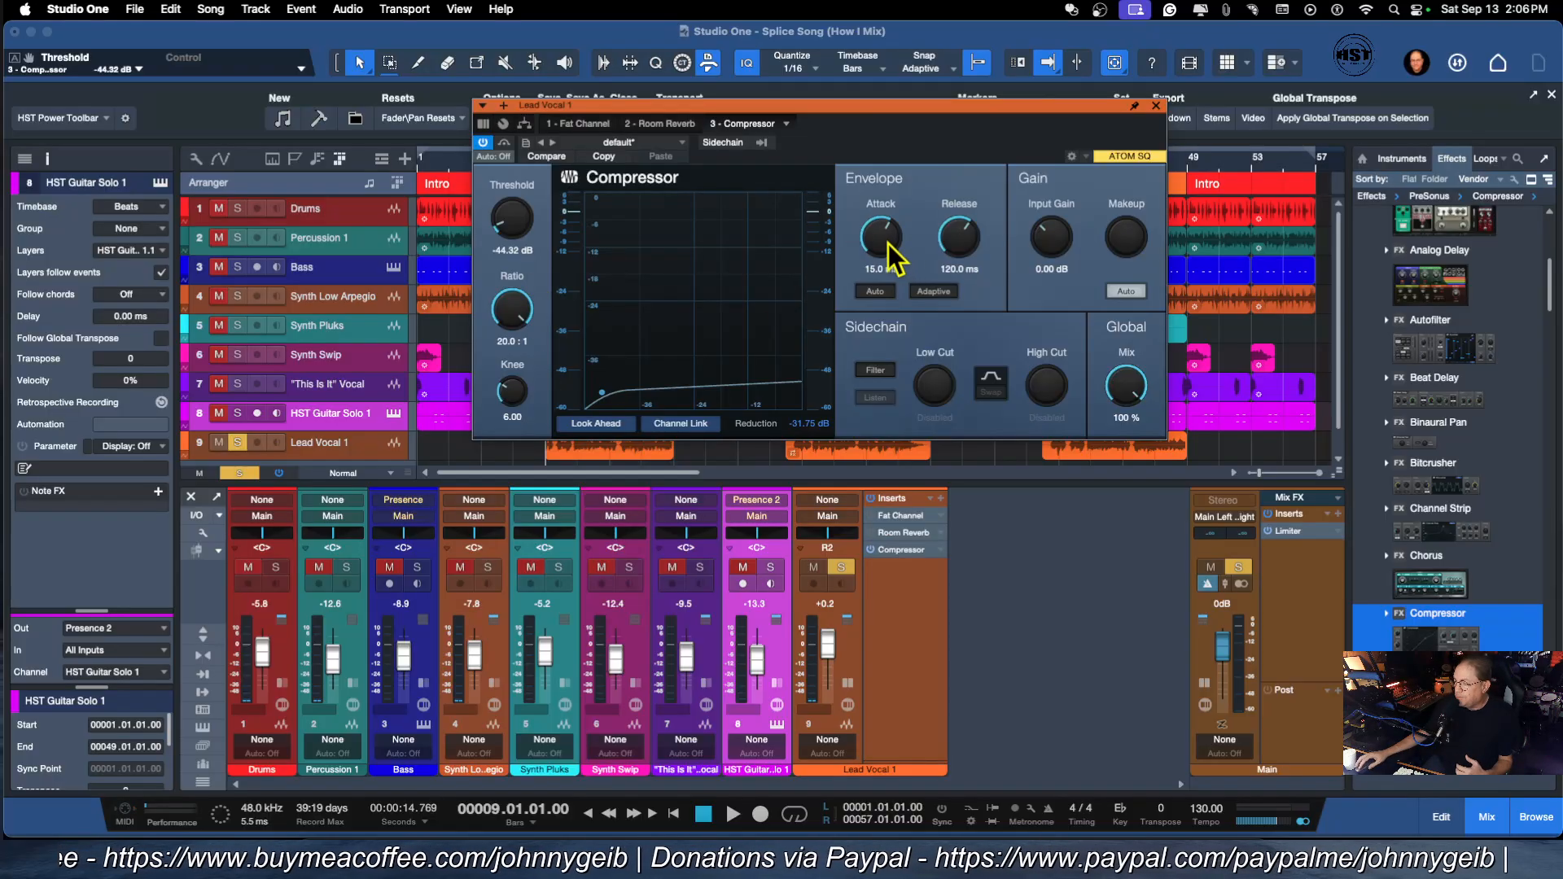
# Shorten the compressor's attack to 0.62 ms and its release to 5.32 ms, and play the vocal to hear the effect.
pyautogui.moveTo(887, 243); pyautogui.dragTo(879, 290)
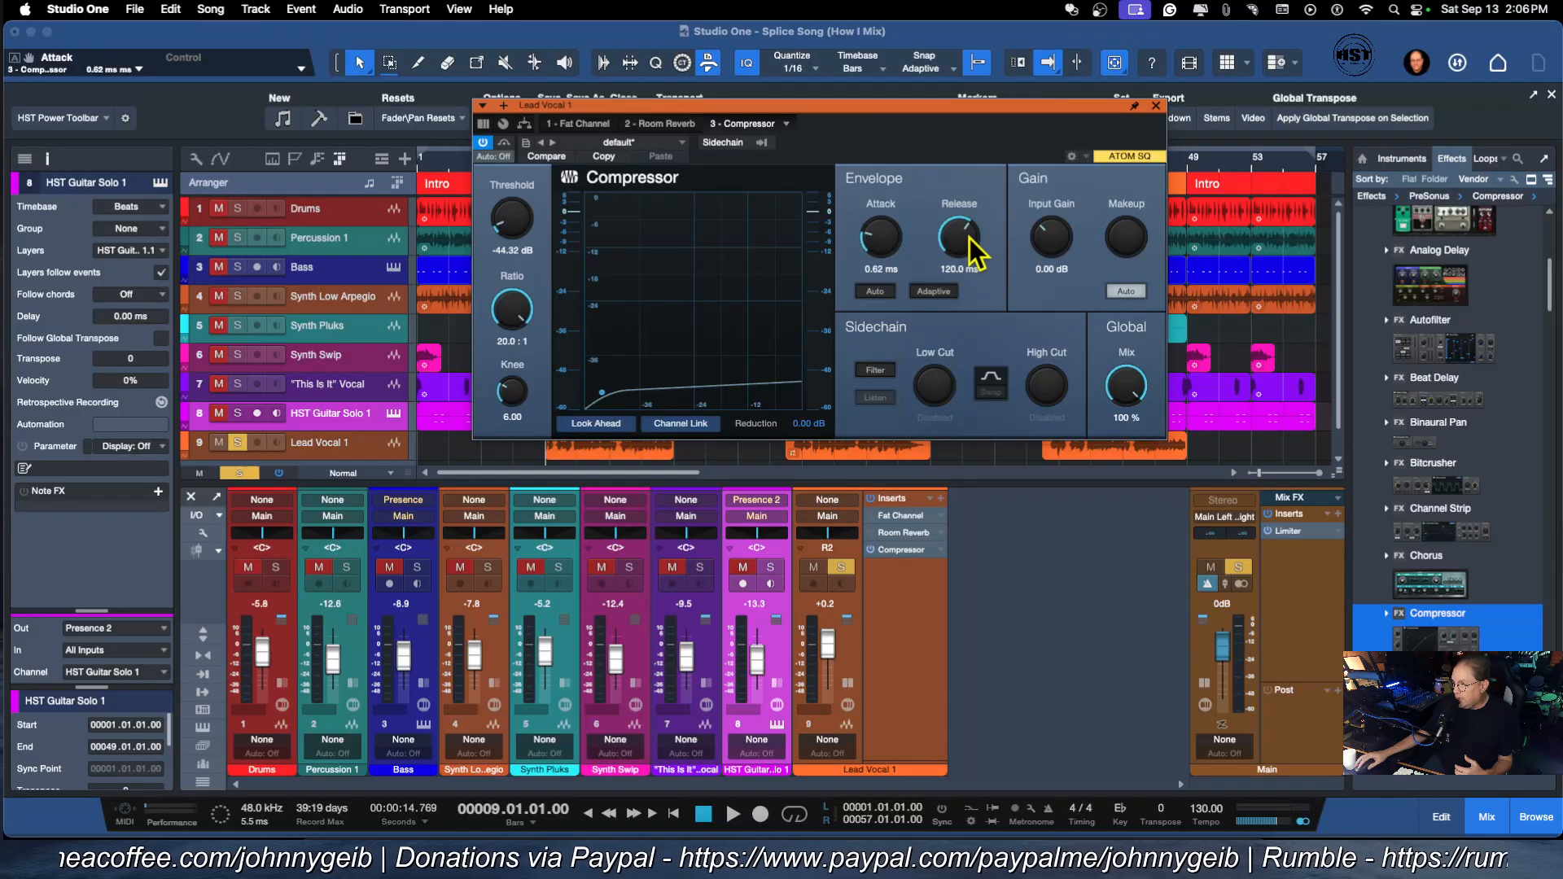
pyautogui.moveTo(970, 240); pyautogui.dragTo(963, 295)
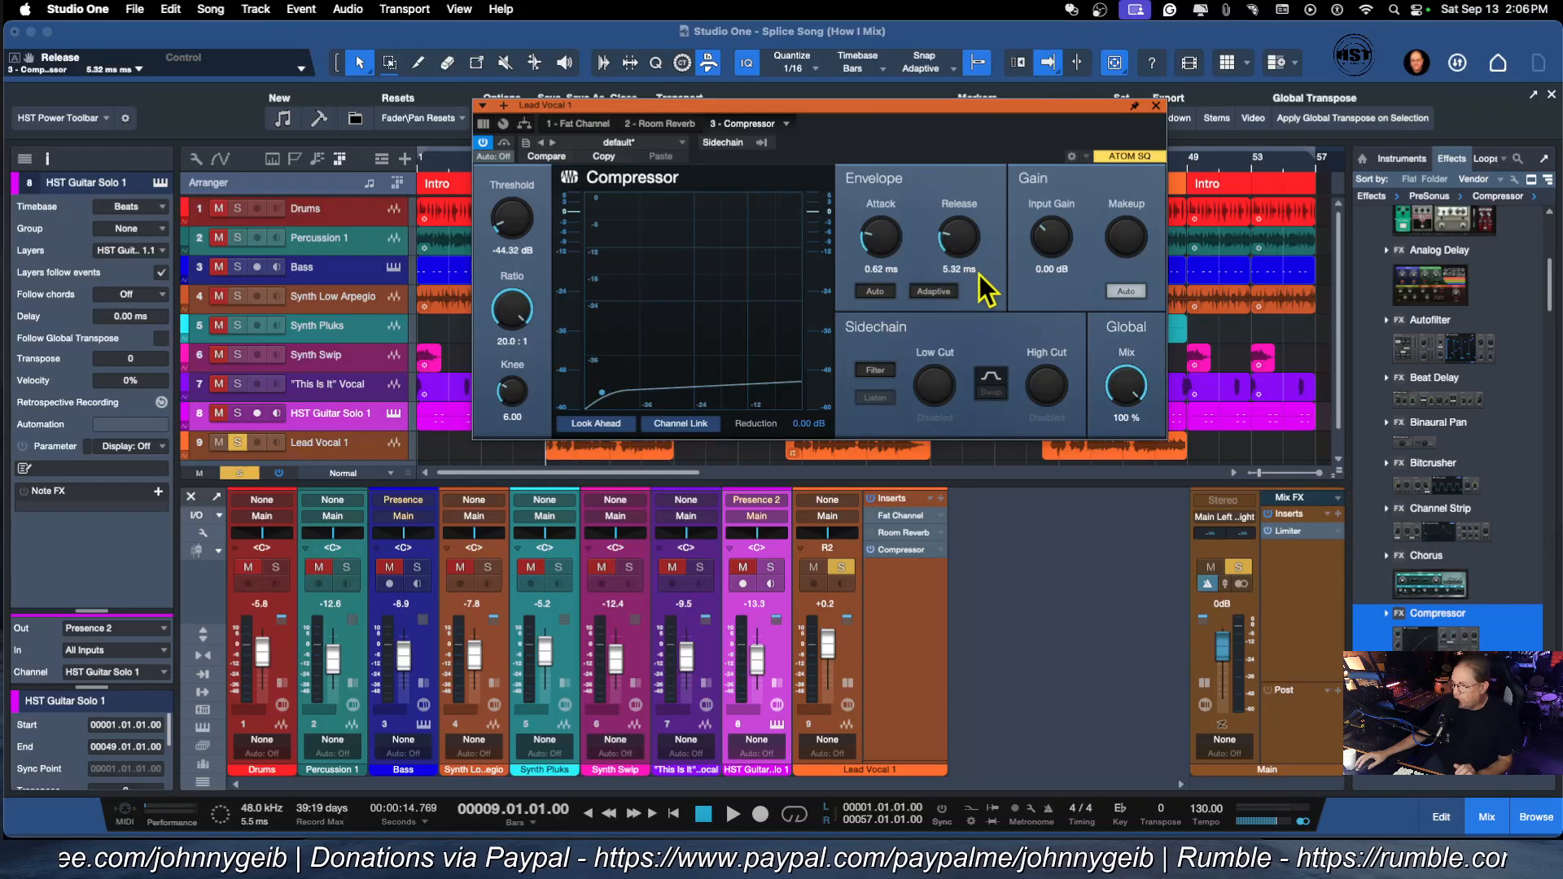
pyautogui.press('space')
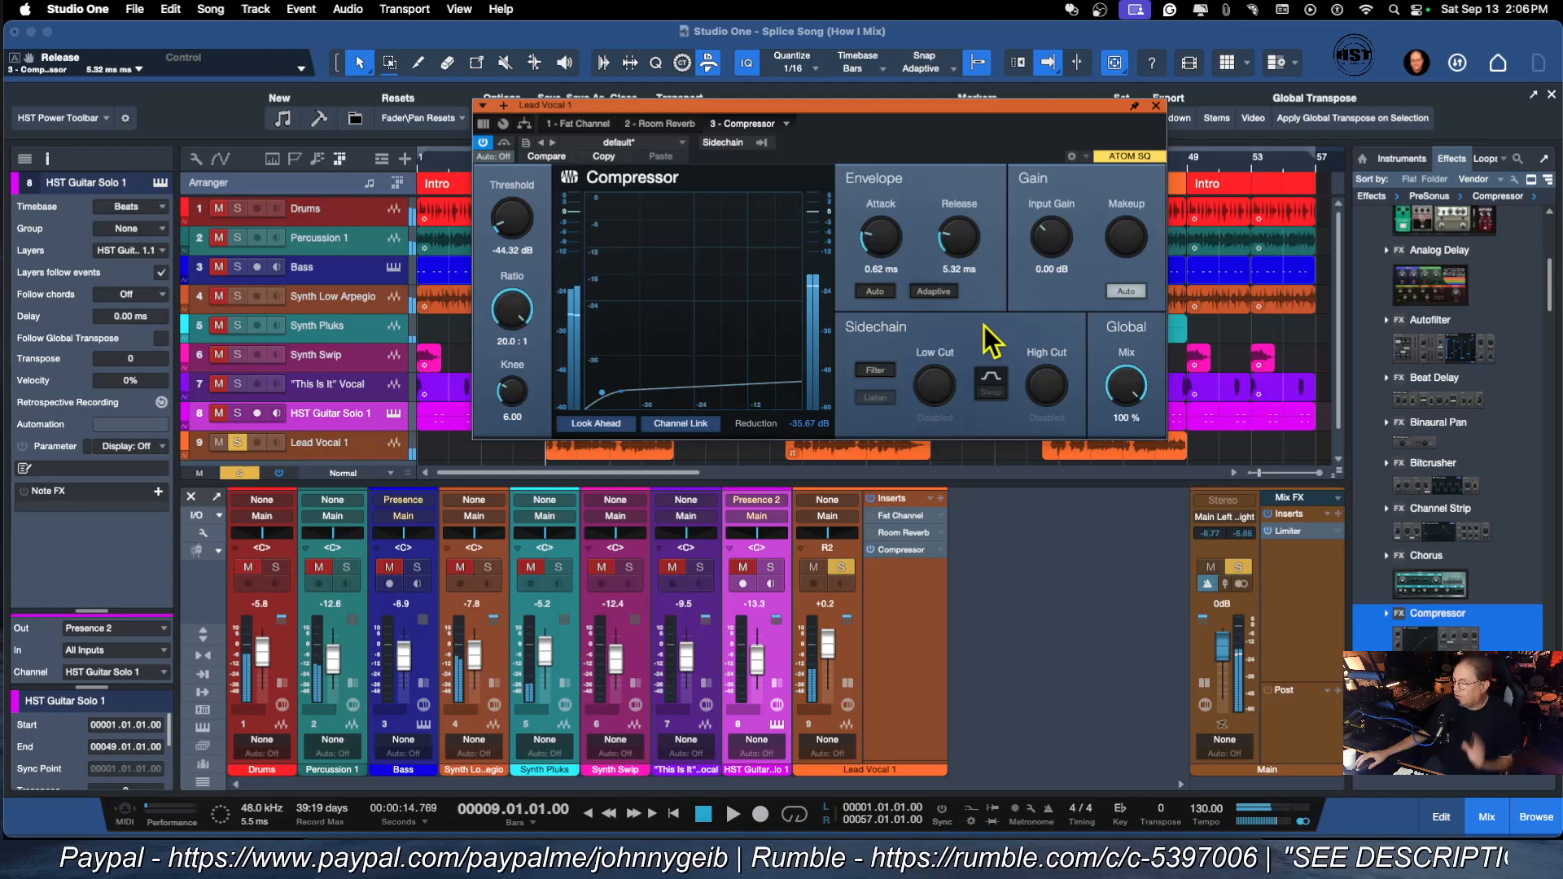
pyautogui.press('space')
# Load the Male Vox 1 preset from the compressor's Vocals presets and play the soloed vocal.
pyautogui.click(646, 148)
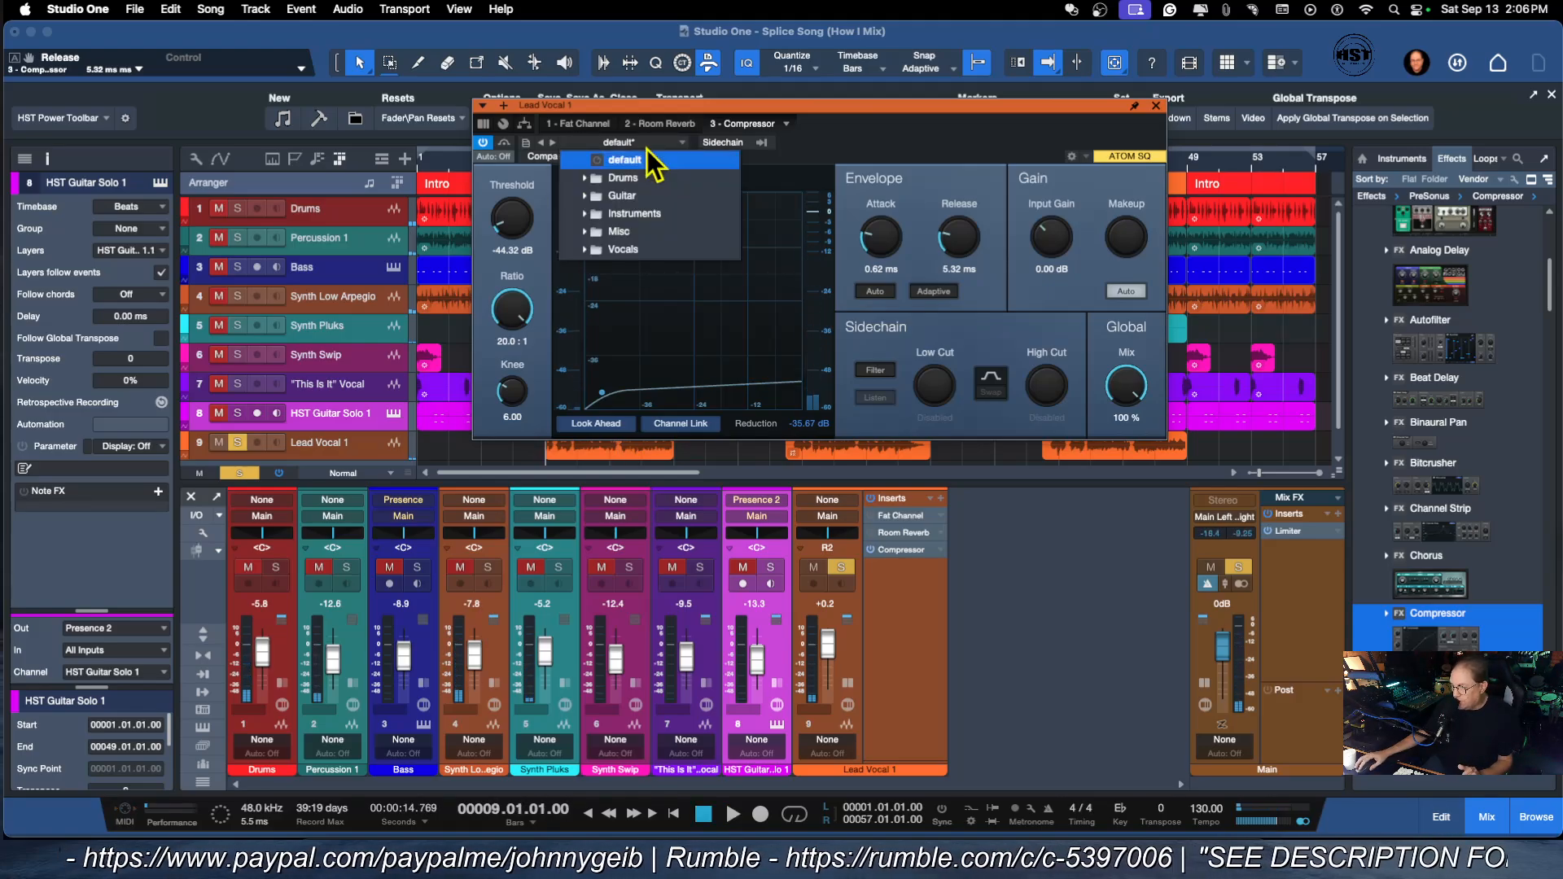
pyautogui.click(629, 253)
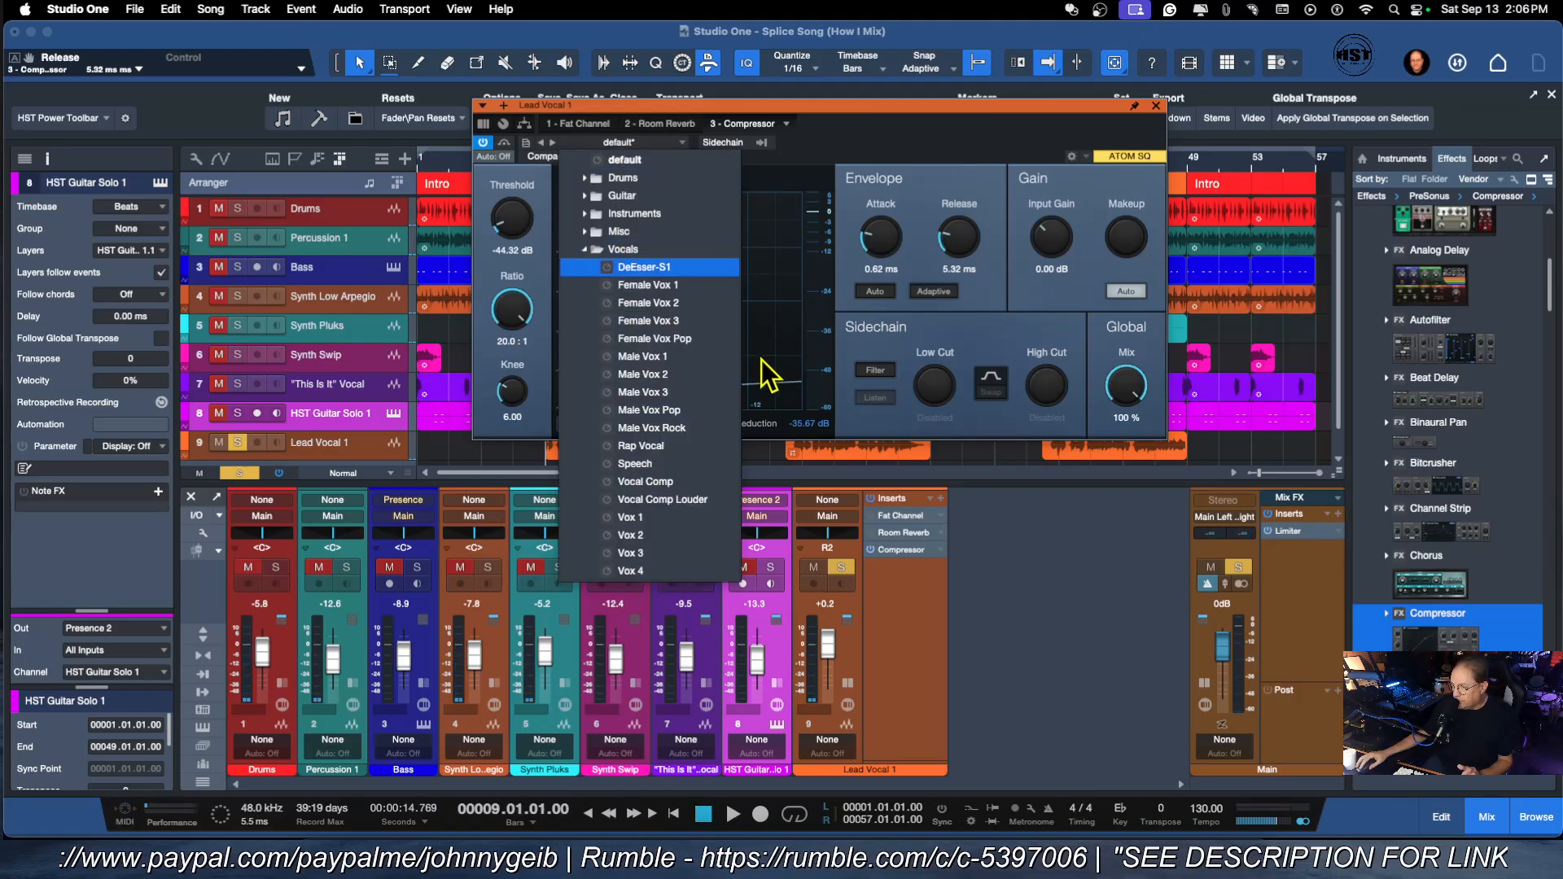
pyautogui.click(656, 358)
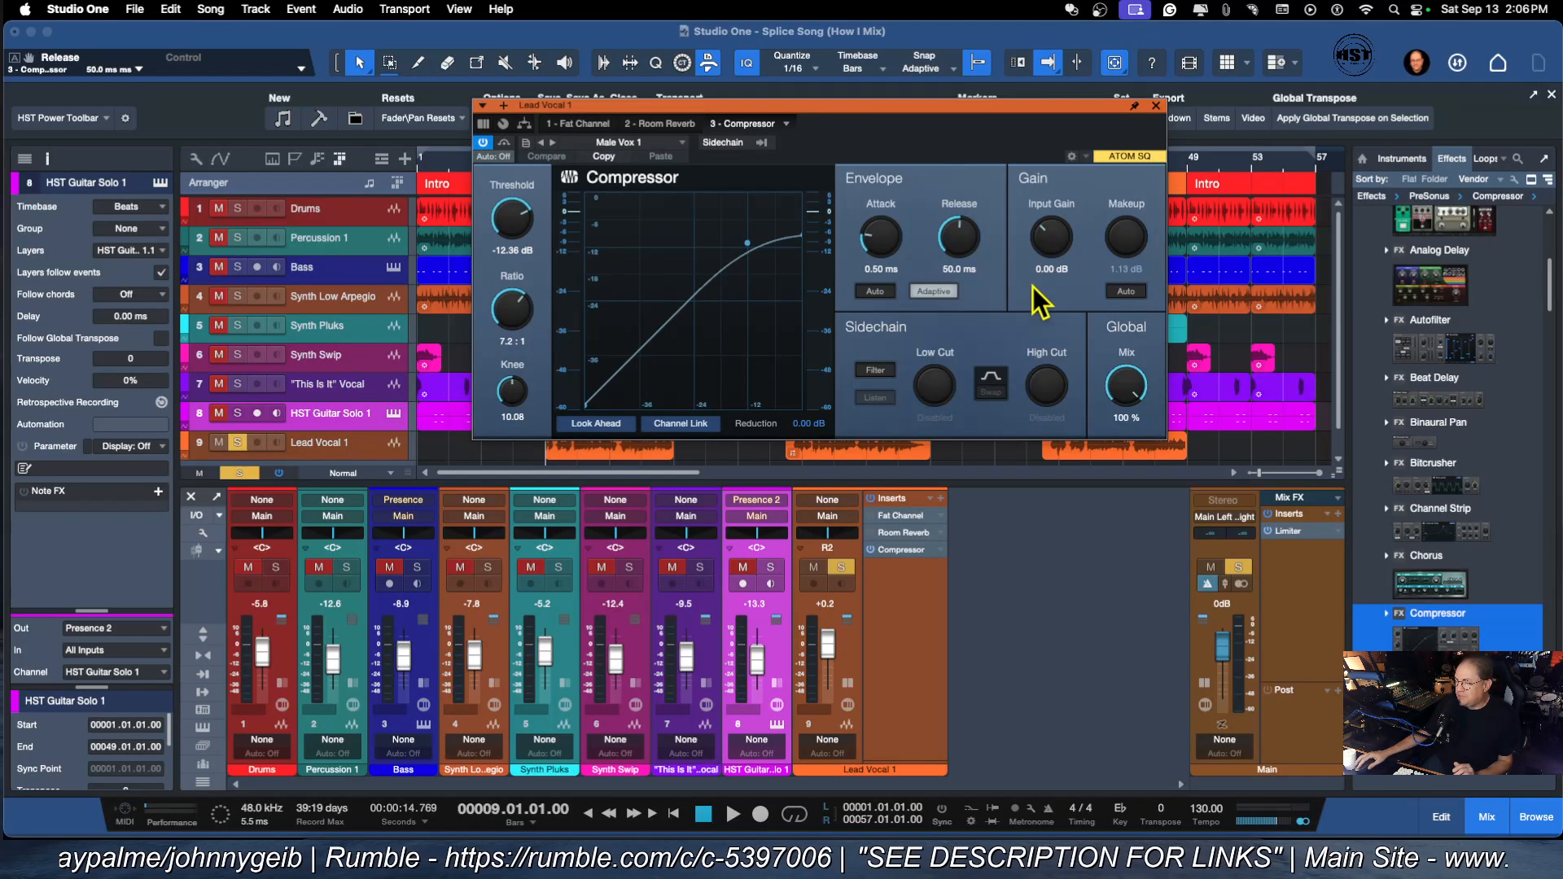
pyautogui.press('space')
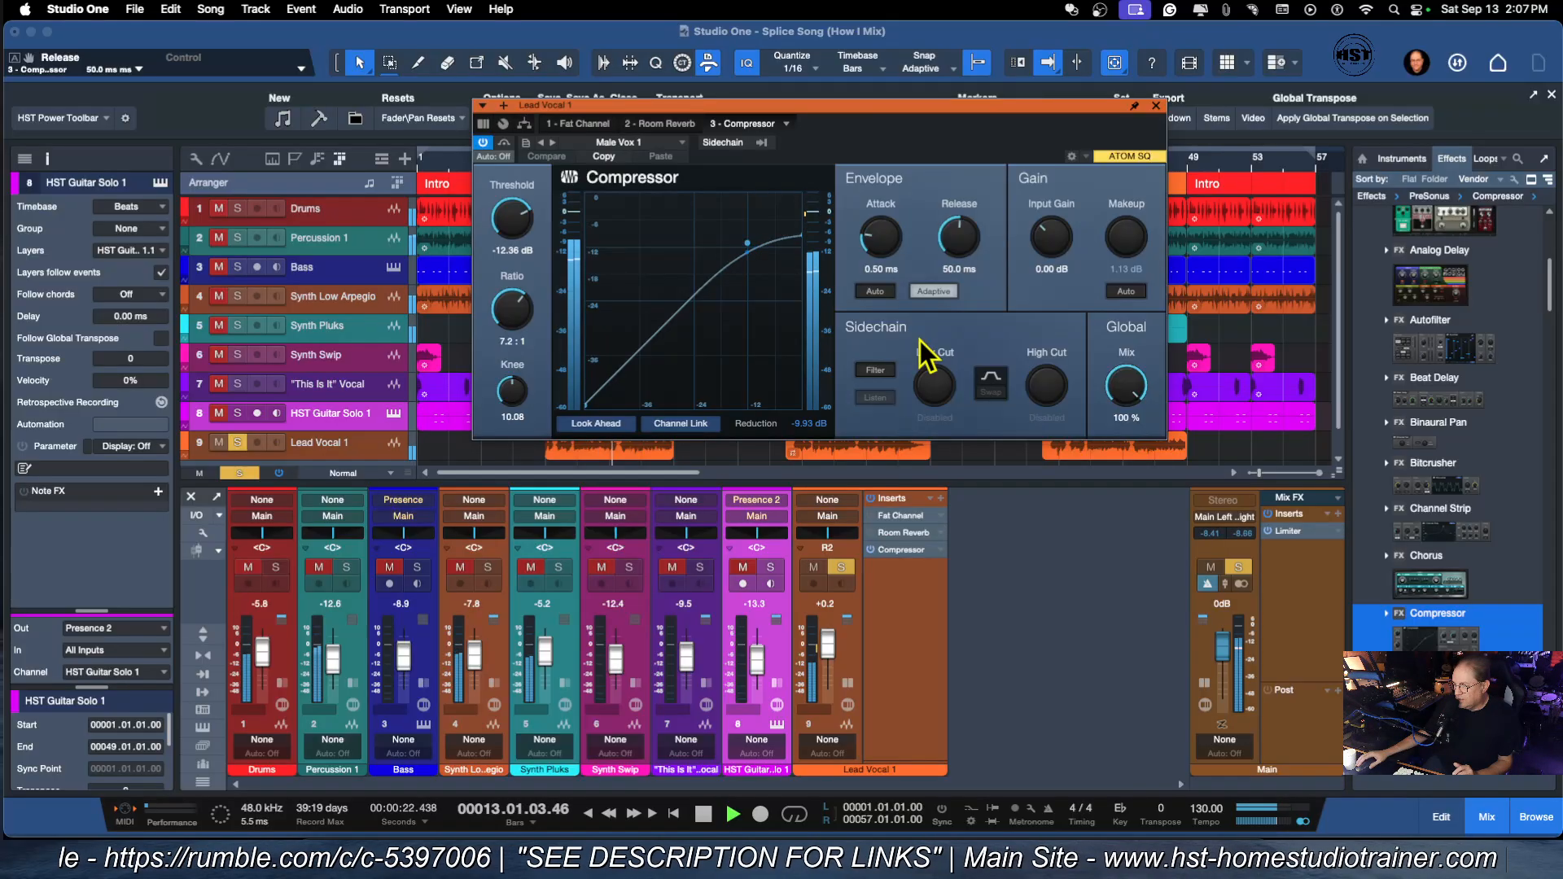
pyautogui.press('space')
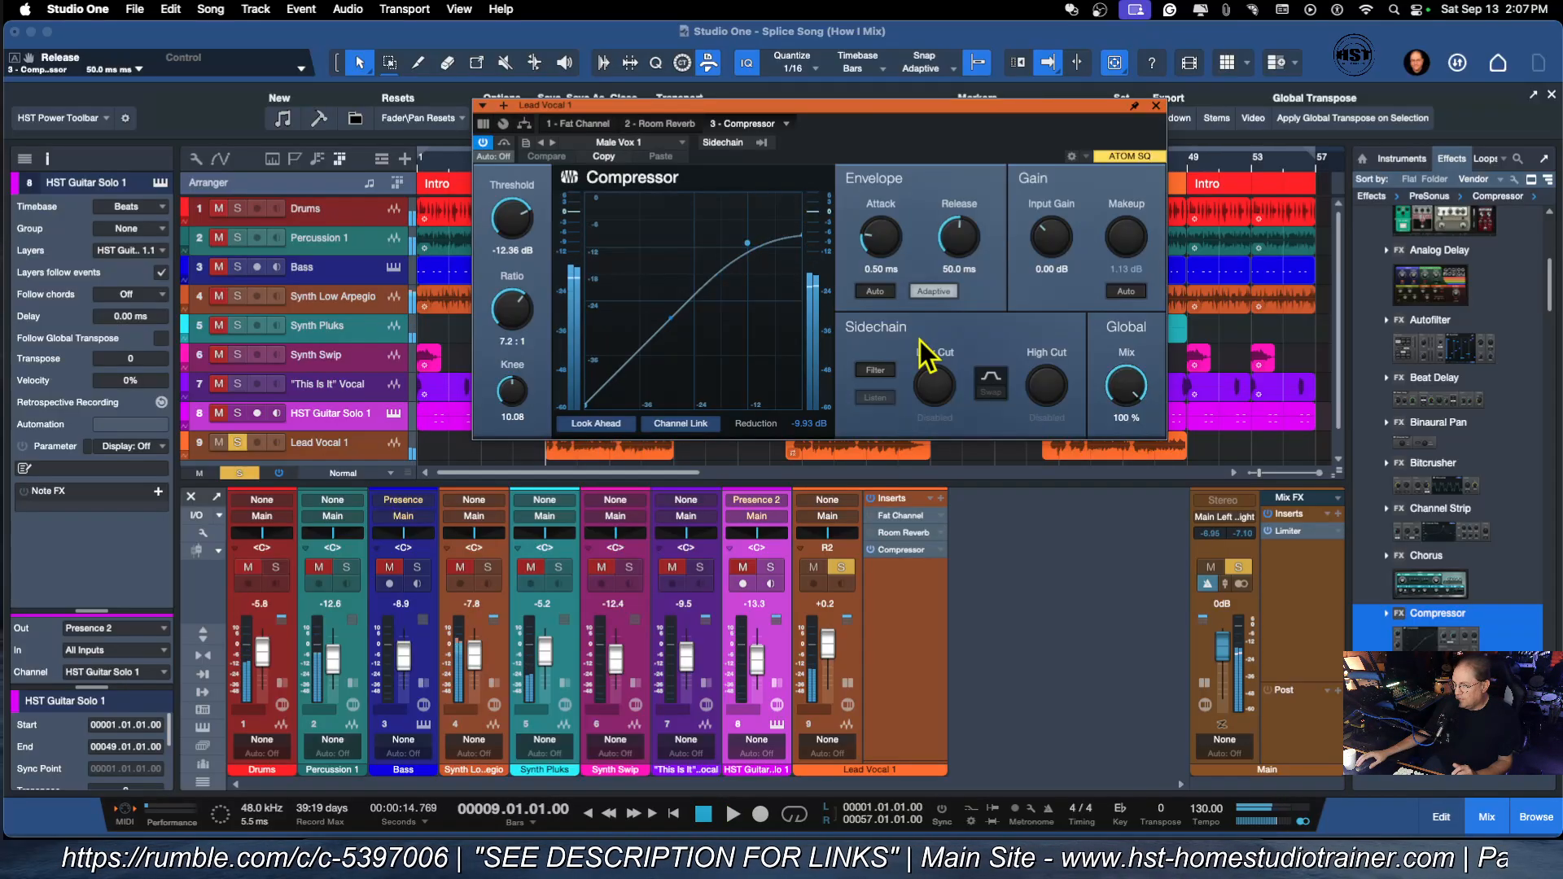
# Unsolo Lead Vocal 1 and reorder its inserts during playback so the Compressor comes before the Room Reverb.
pyautogui.click(239, 447)
pyautogui.press('space')
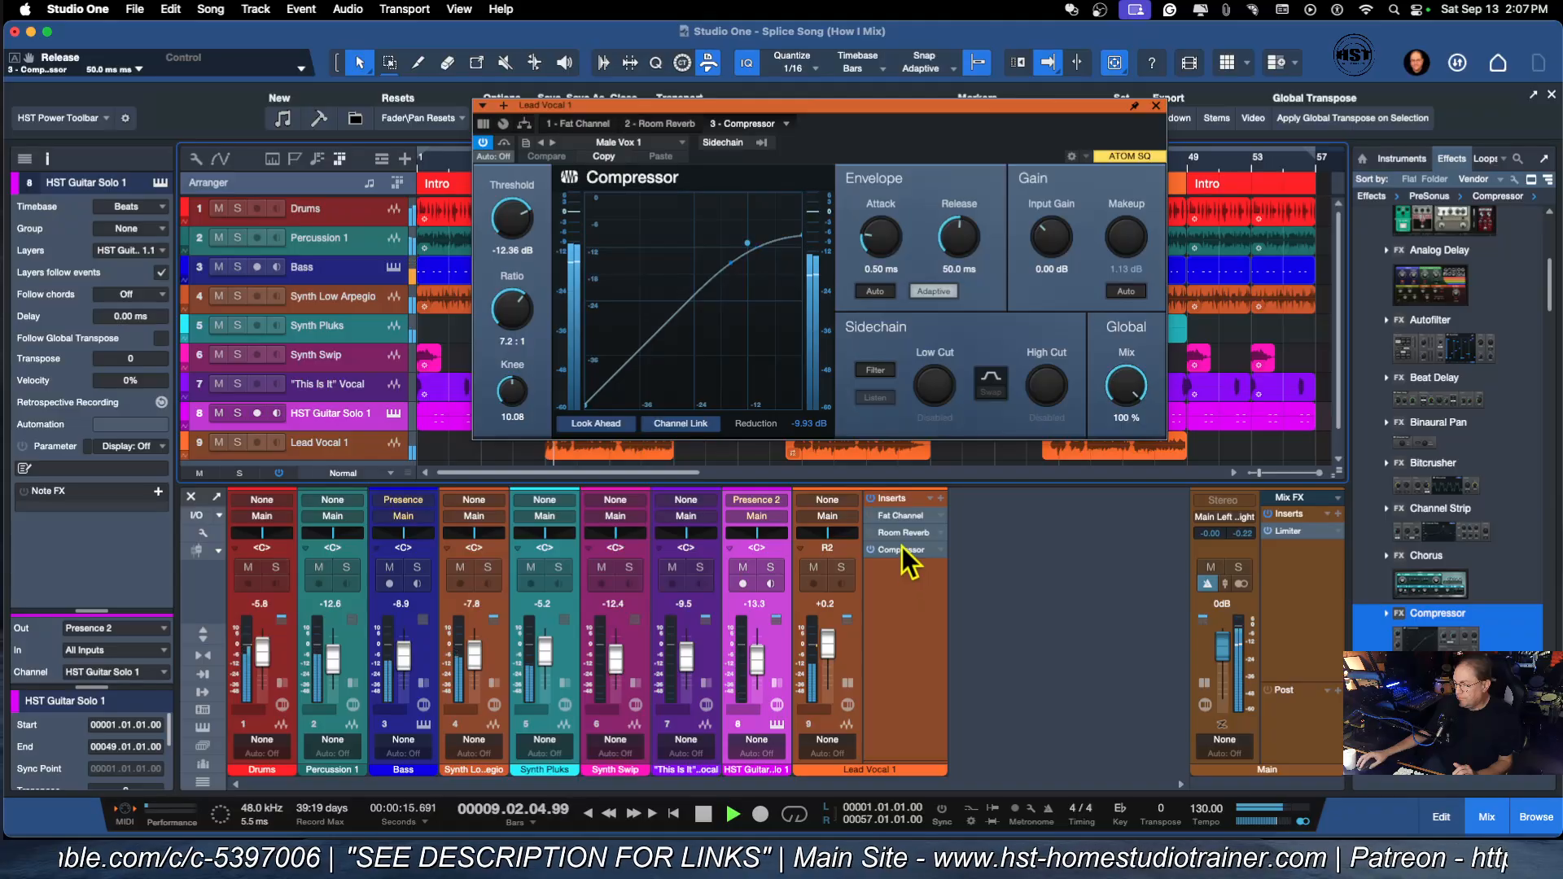
pyautogui.moveTo(912, 525); pyautogui.dragTo(913, 529)
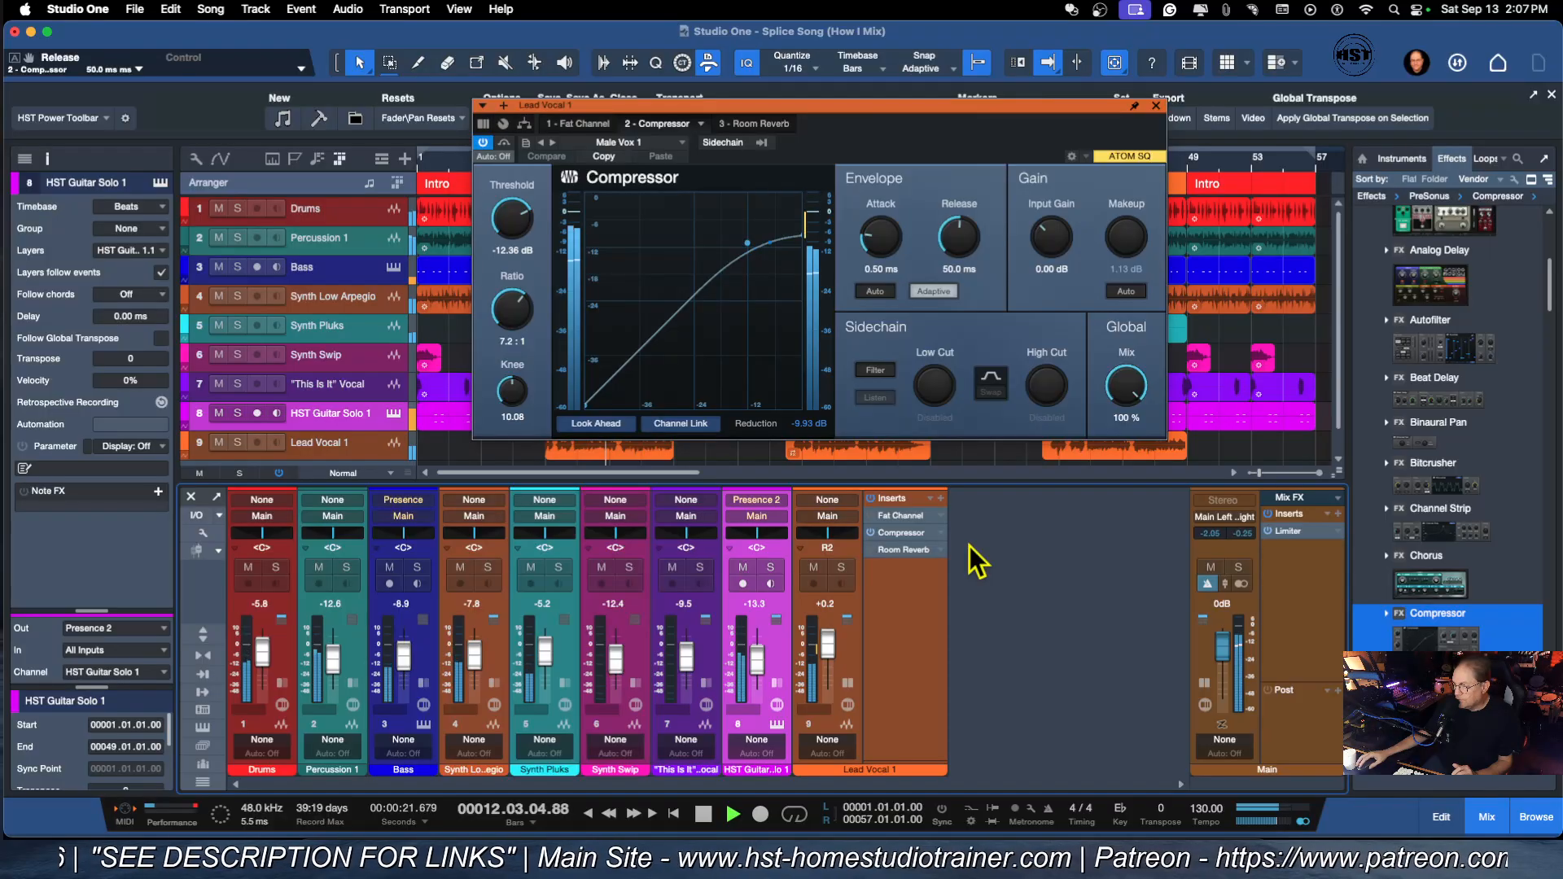
pyautogui.press('space')
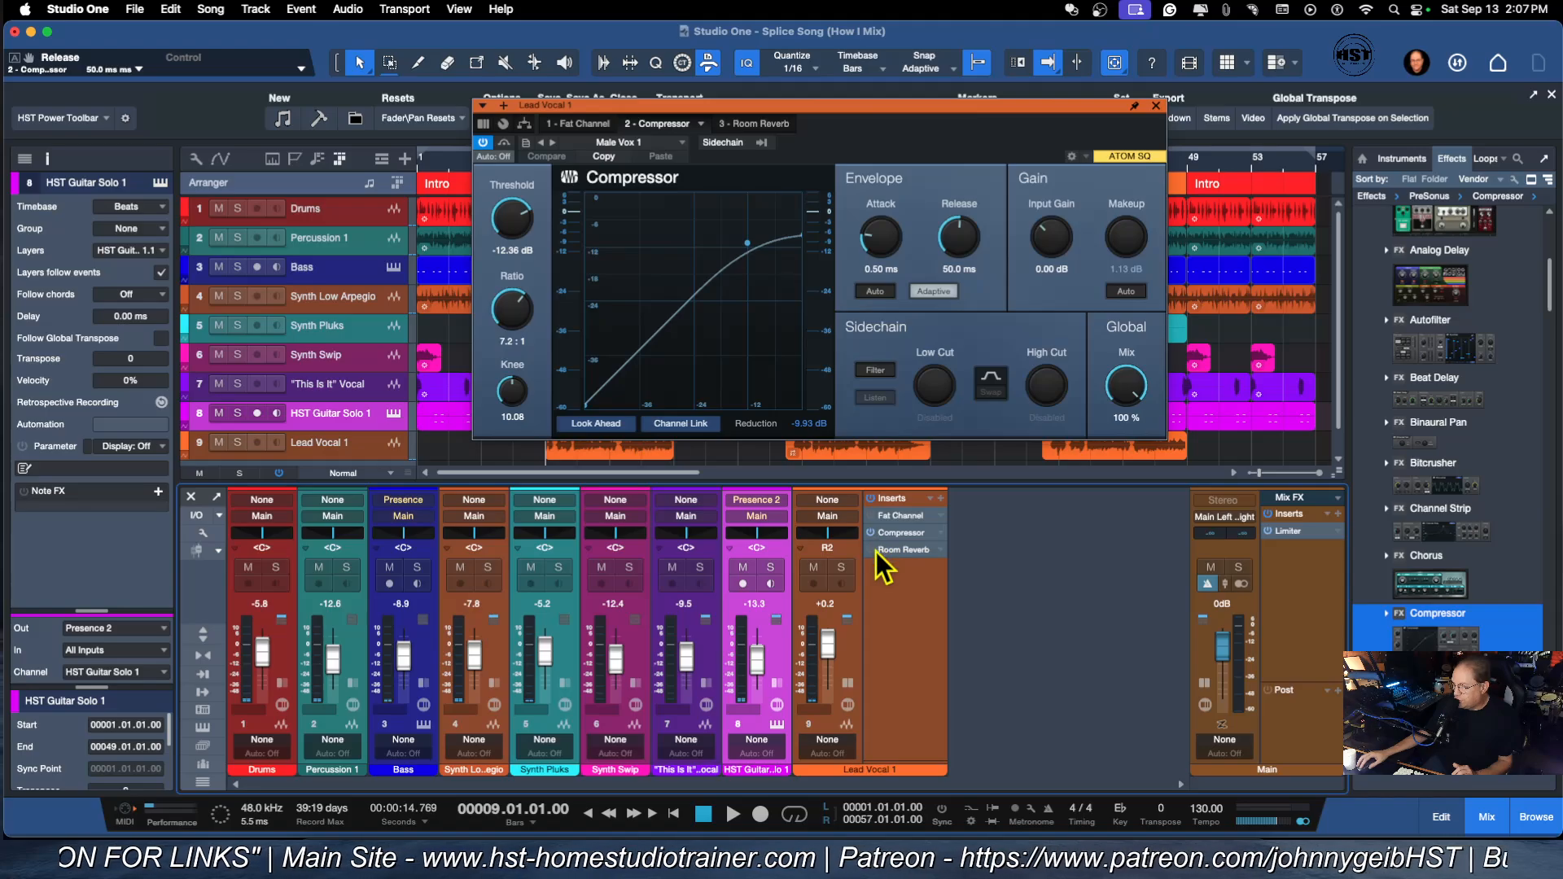
# Turn the Room Reverb on Lead Vocal 1 back on and play the full mix from the verse.
pyautogui.press('space')
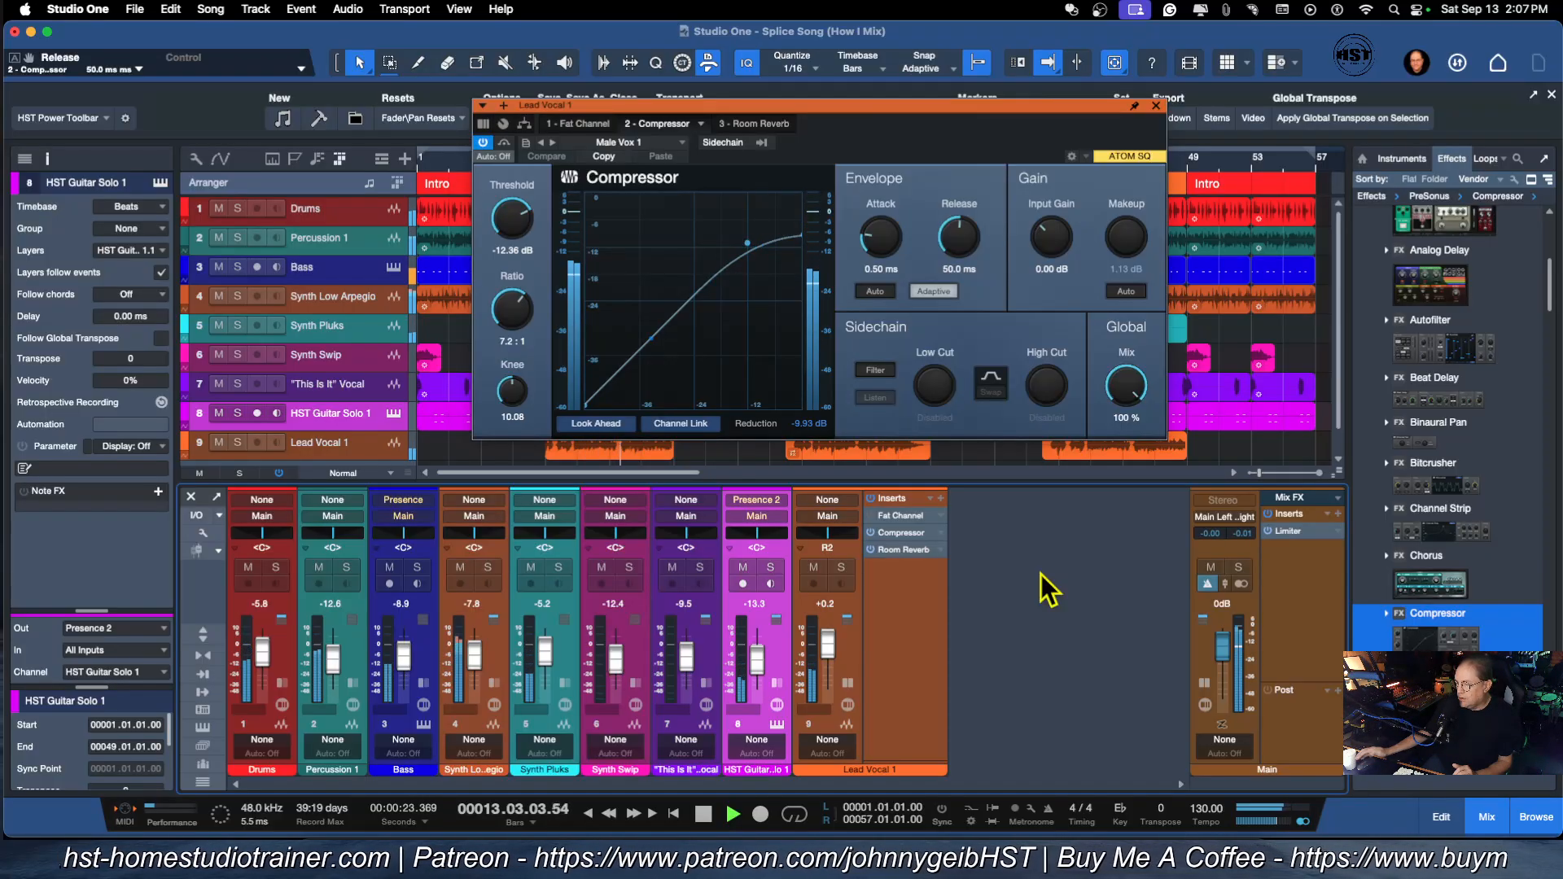
pyautogui.press('space')
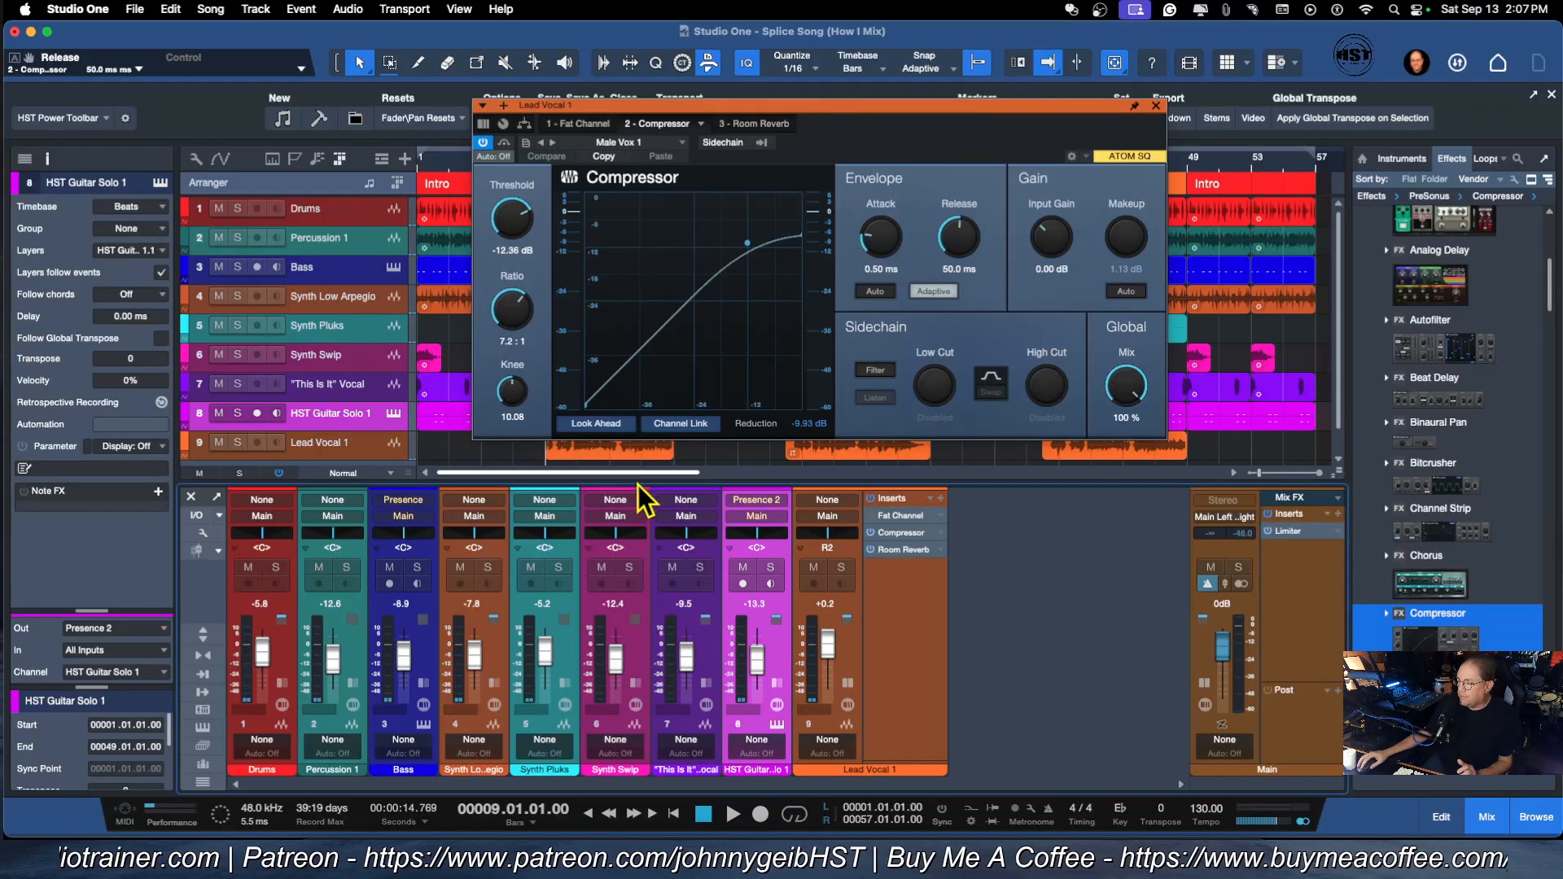
# Close the Lead Vocal 1 compressor, solo the Drums track and play it briefly from the verse.
pyautogui.moveTo(852, 108); pyautogui.dragTo(785, 329)
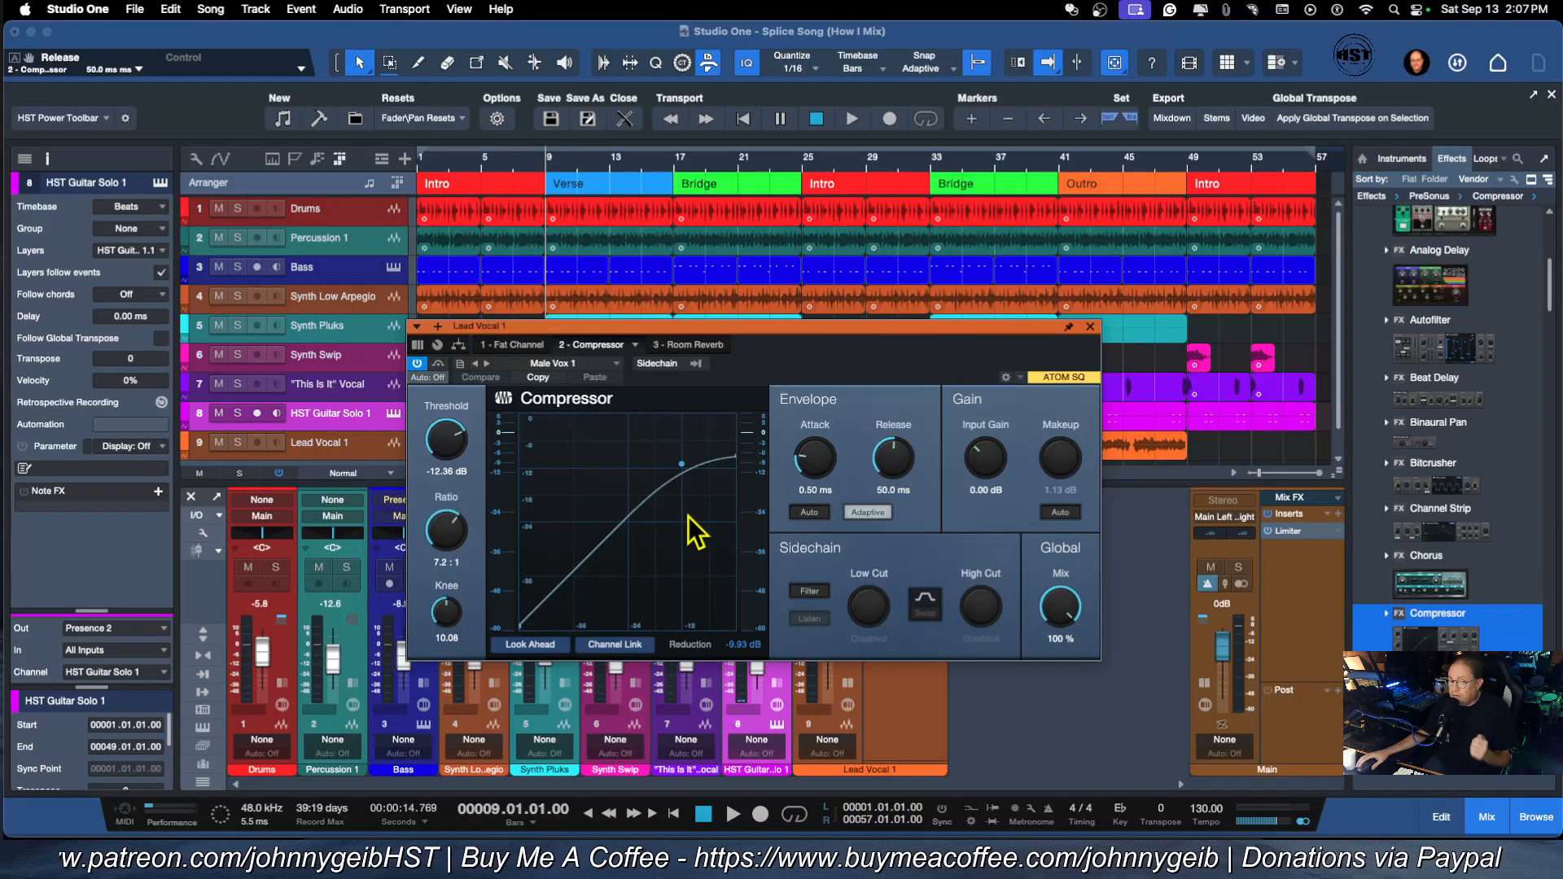
pyautogui.click(1090, 327)
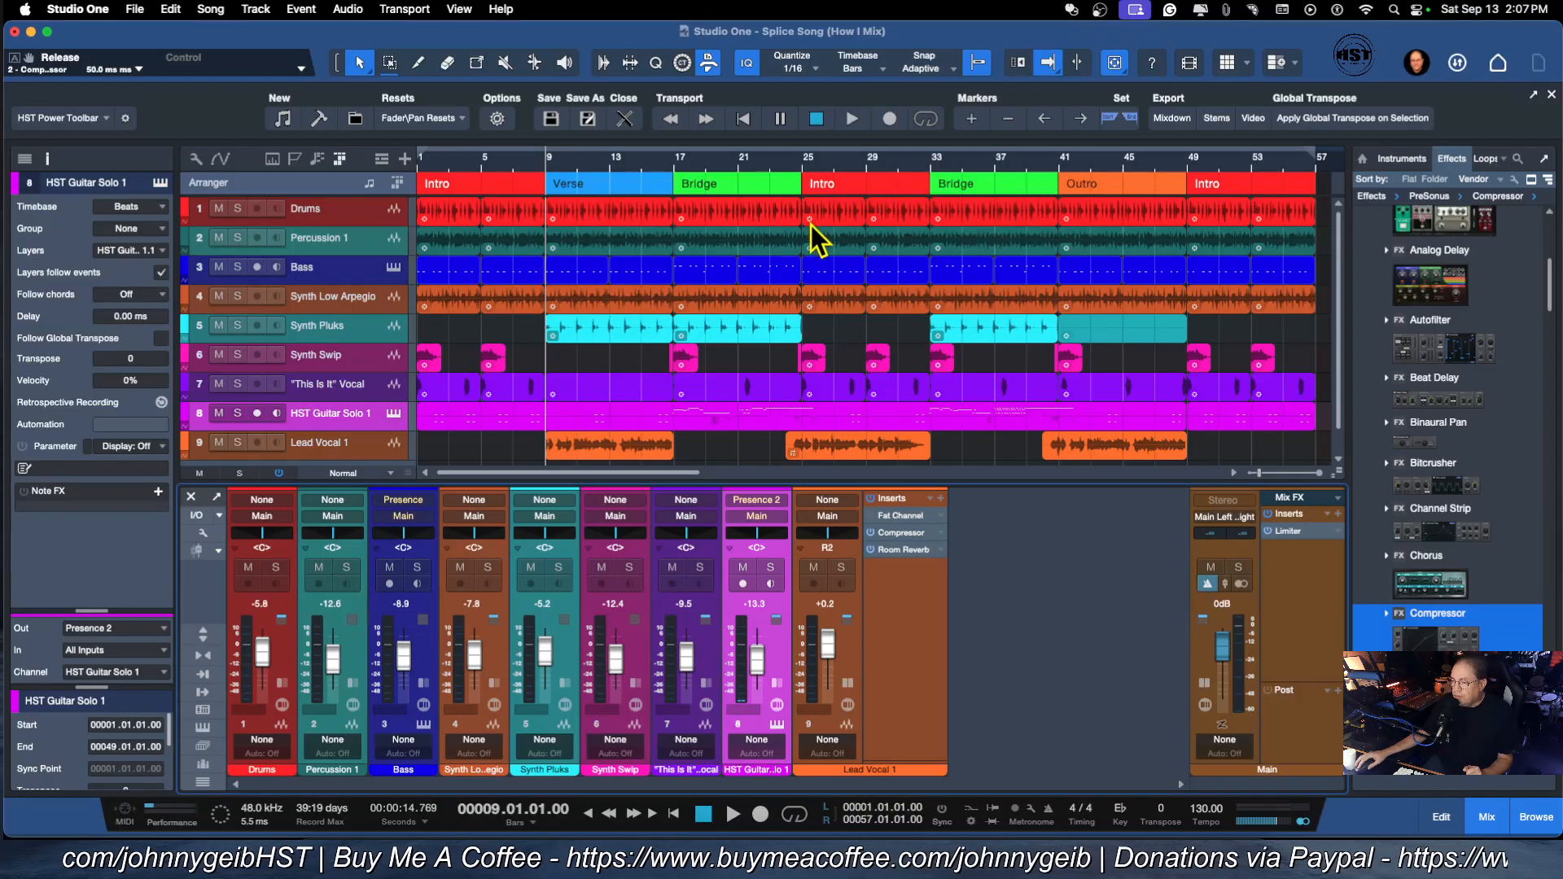
pyautogui.click(237, 209)
pyautogui.press('space')
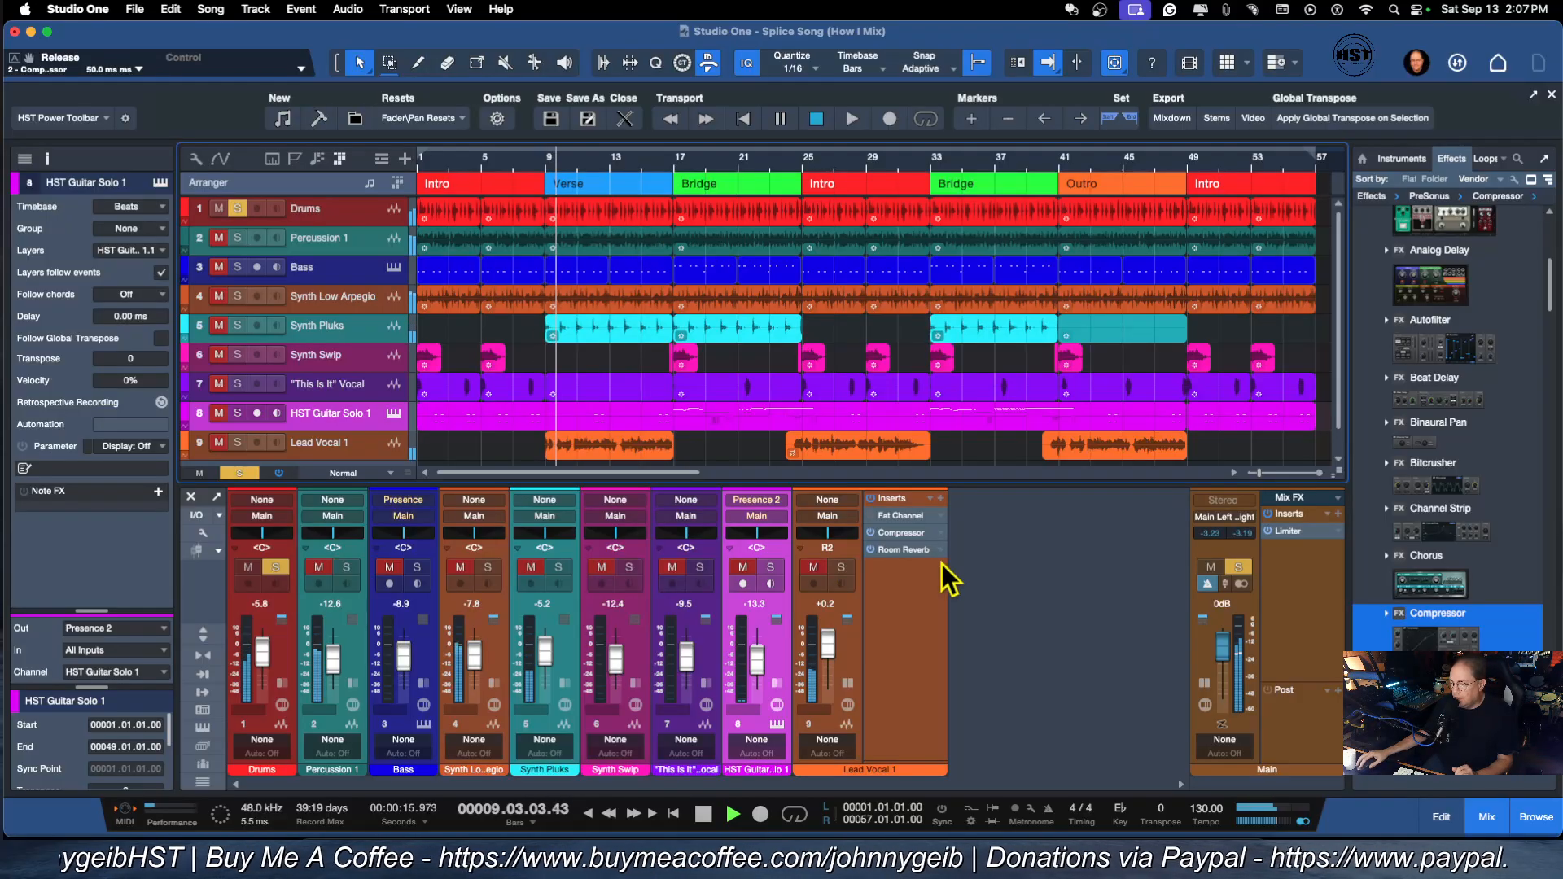
pyautogui.press('space')
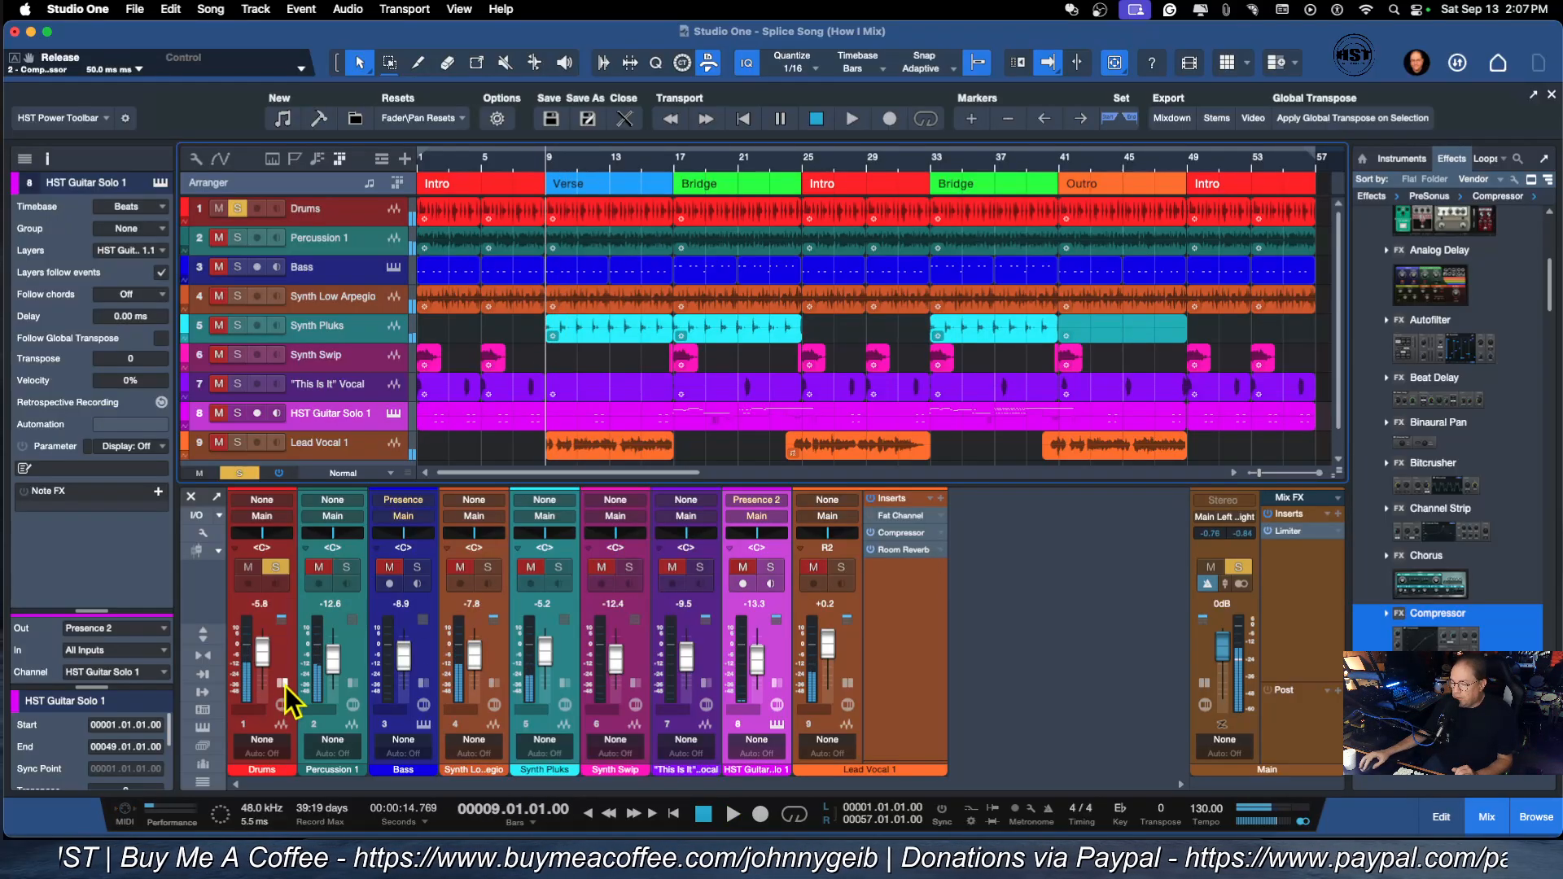
# Expand the Drums channel's inserts and open its Channel Strip while playing the soloed drums.
pyautogui.click(283, 685)
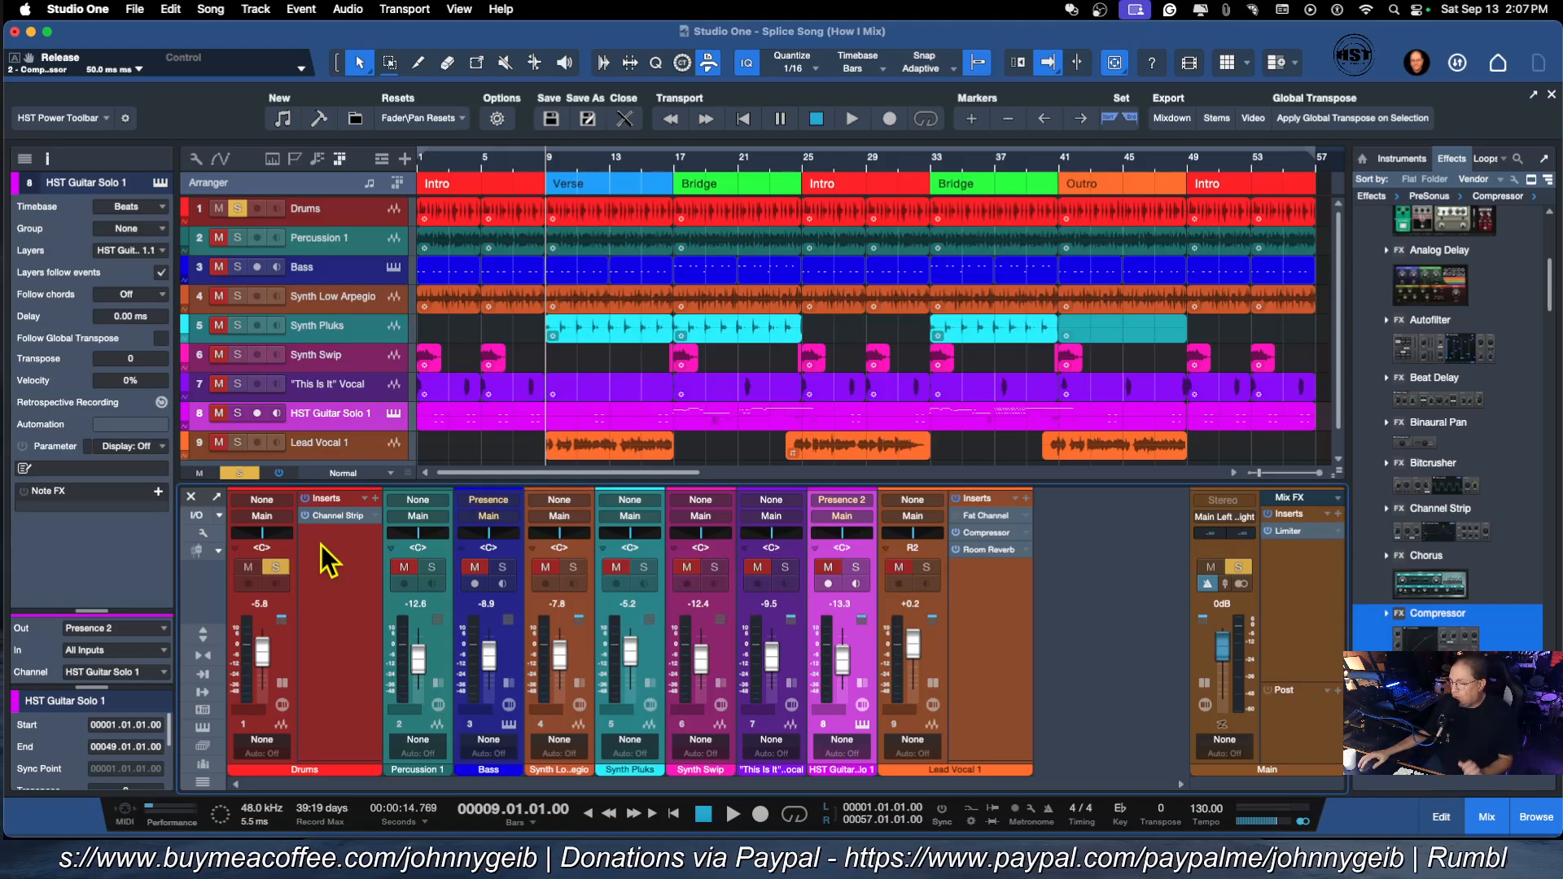
pyautogui.press('space')
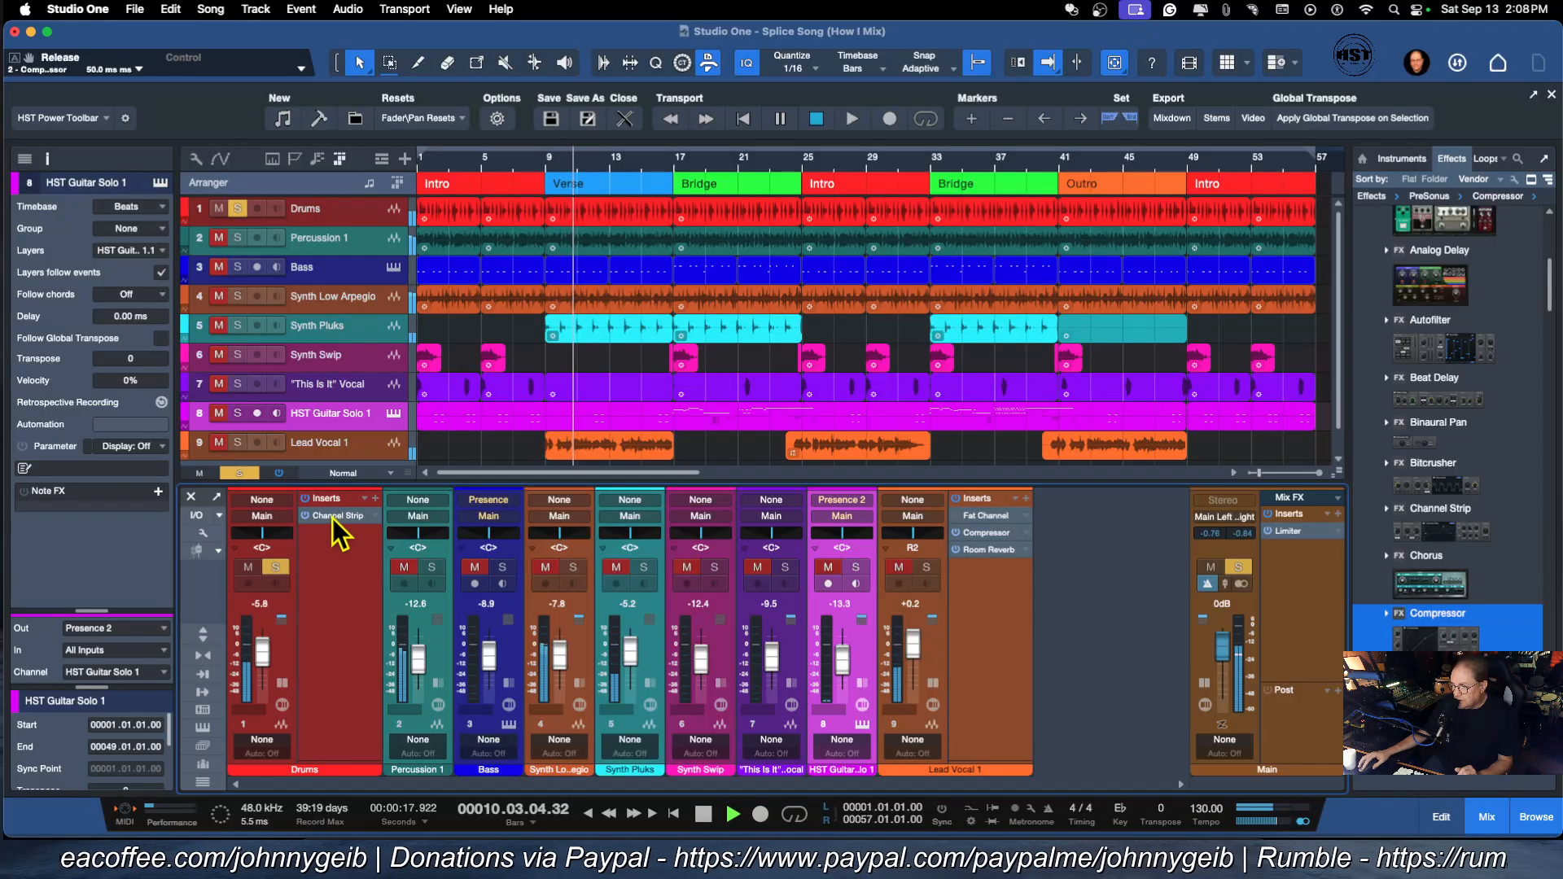
pyautogui.doubleClick(332, 518)
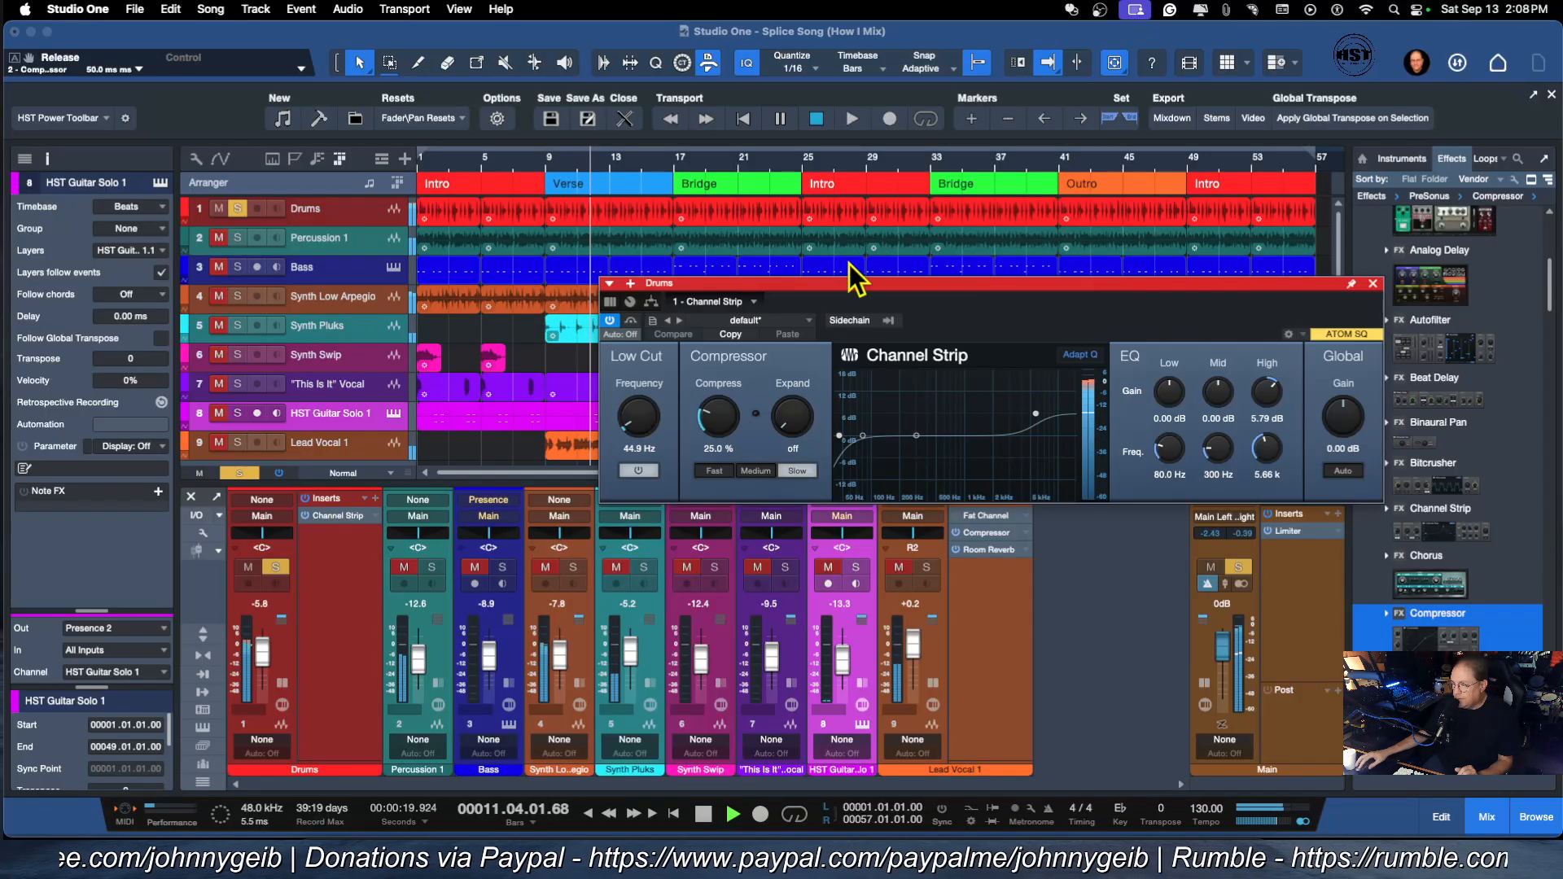
pyautogui.press('space')
pyautogui.moveTo(866, 290); pyautogui.dragTo(696, 366)
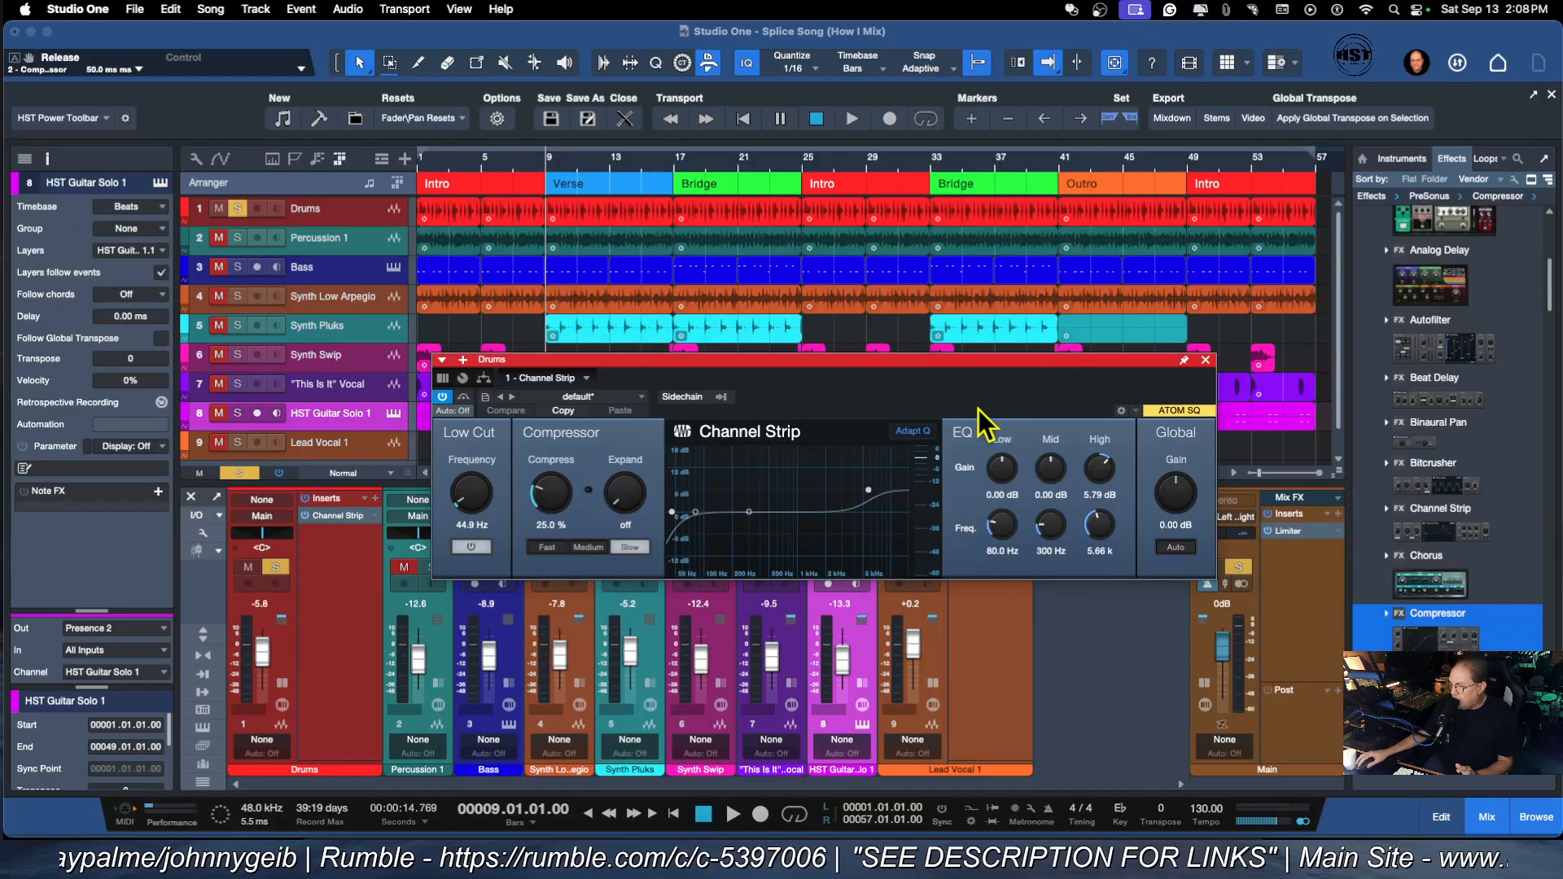
# Play the drums with the Channel Strip's Compress at 100% and switch its compressor speed to Fast.
pyautogui.press('space')
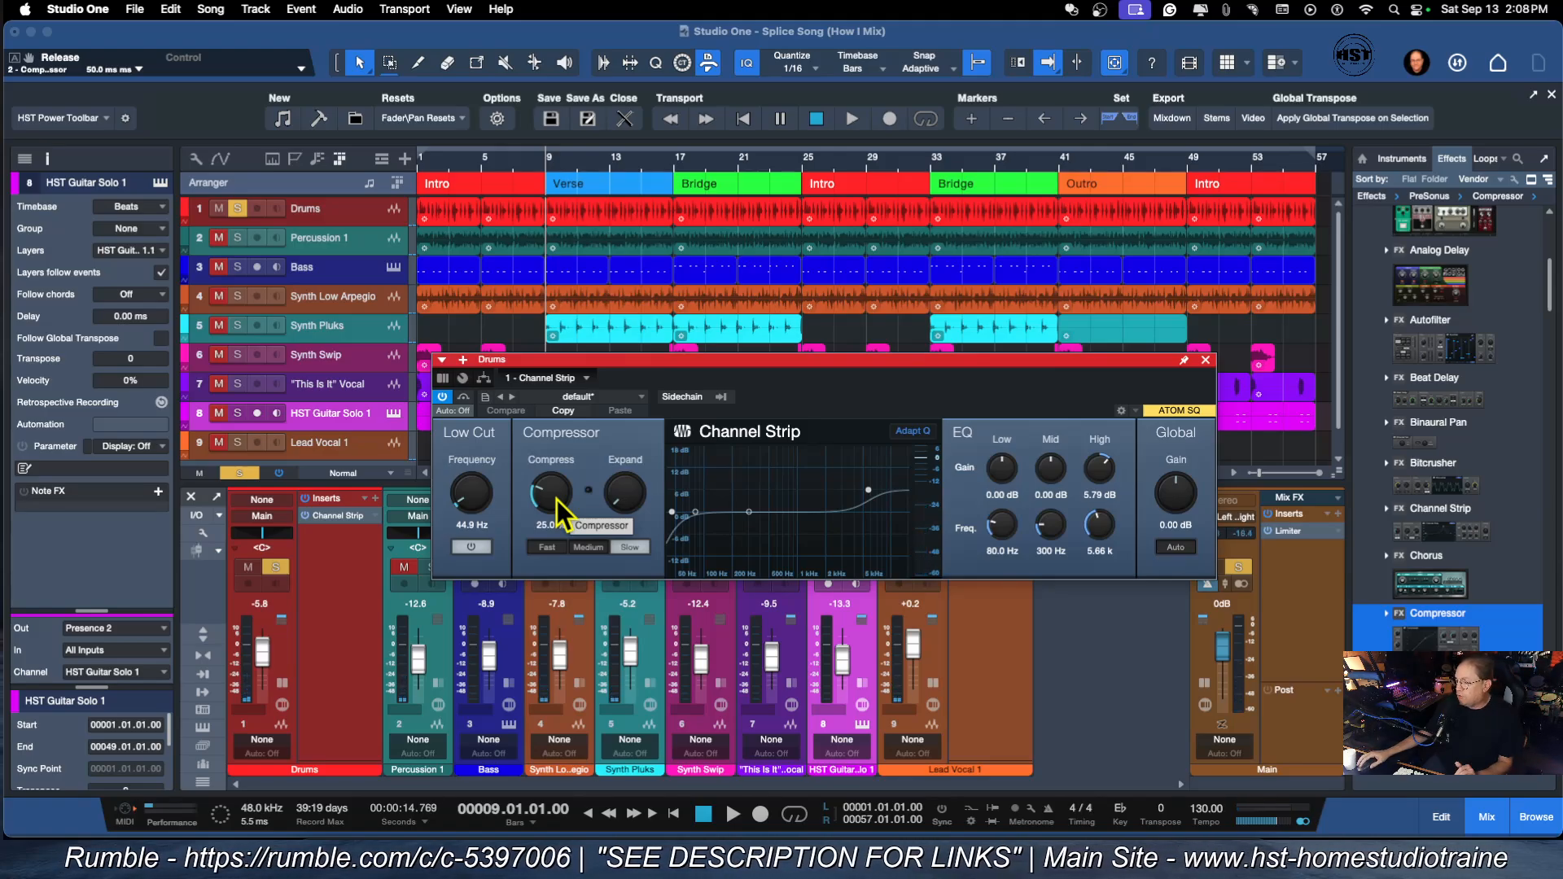
pyautogui.moveTo(557, 500); pyautogui.dragTo(543, 368)
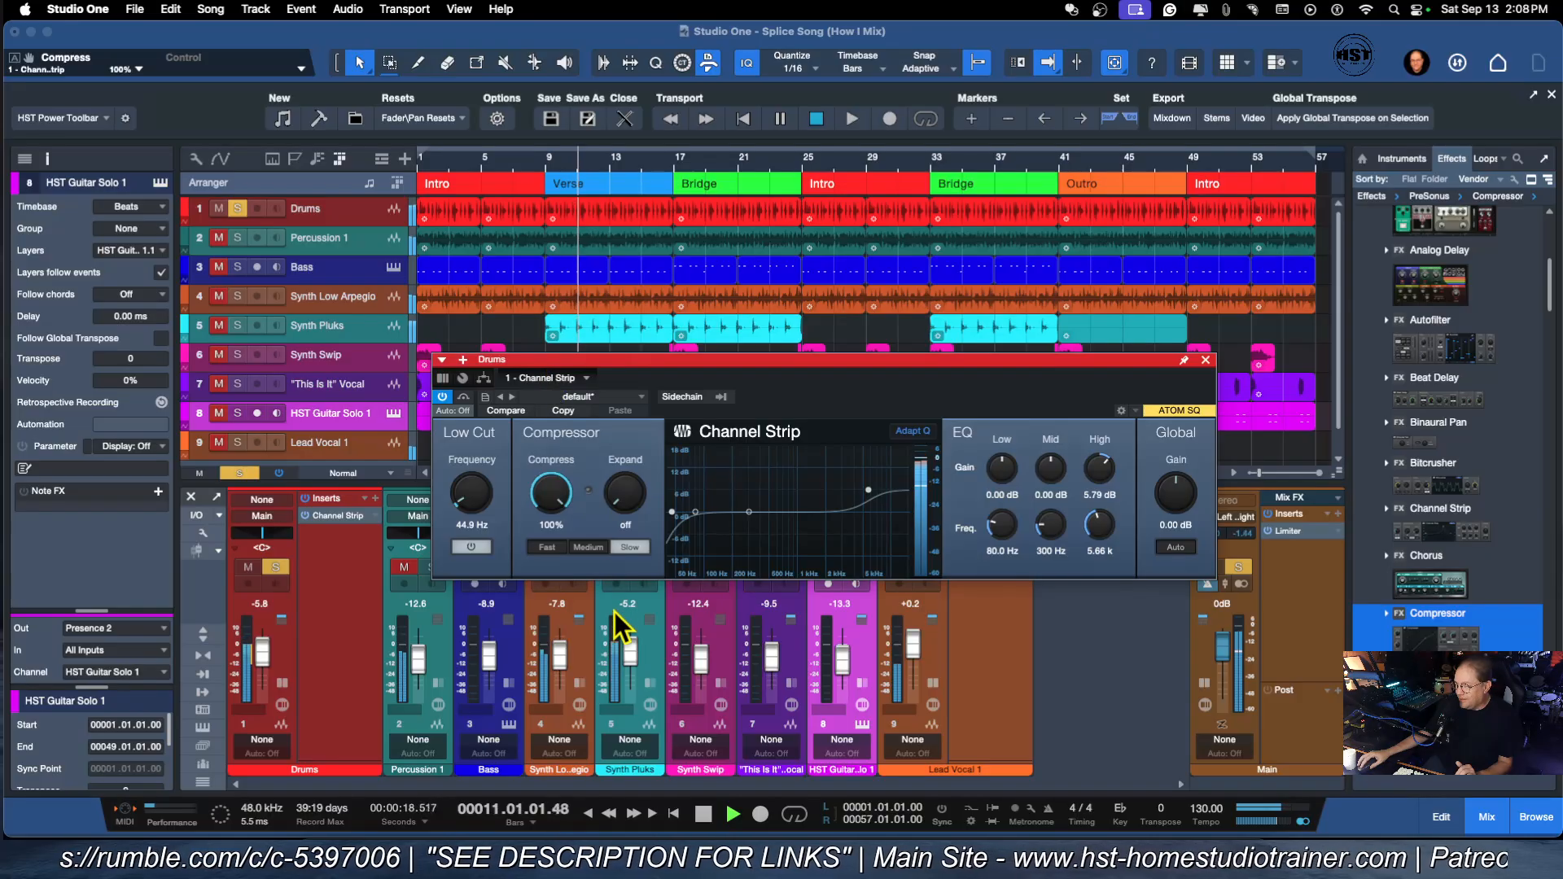
pyautogui.click(613, 548)
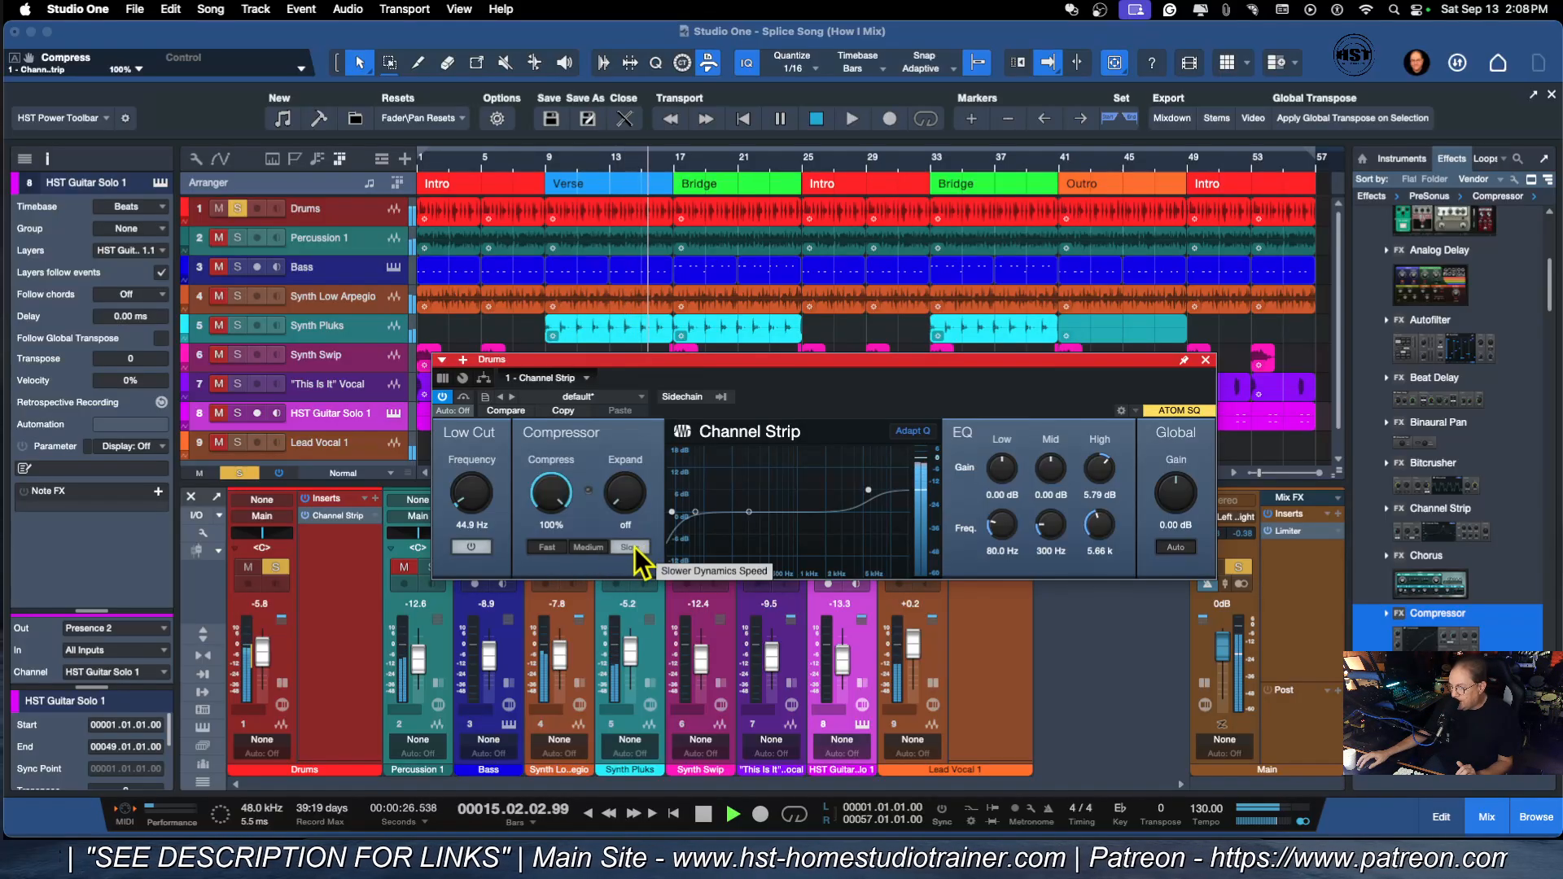
pyautogui.click(551, 549)
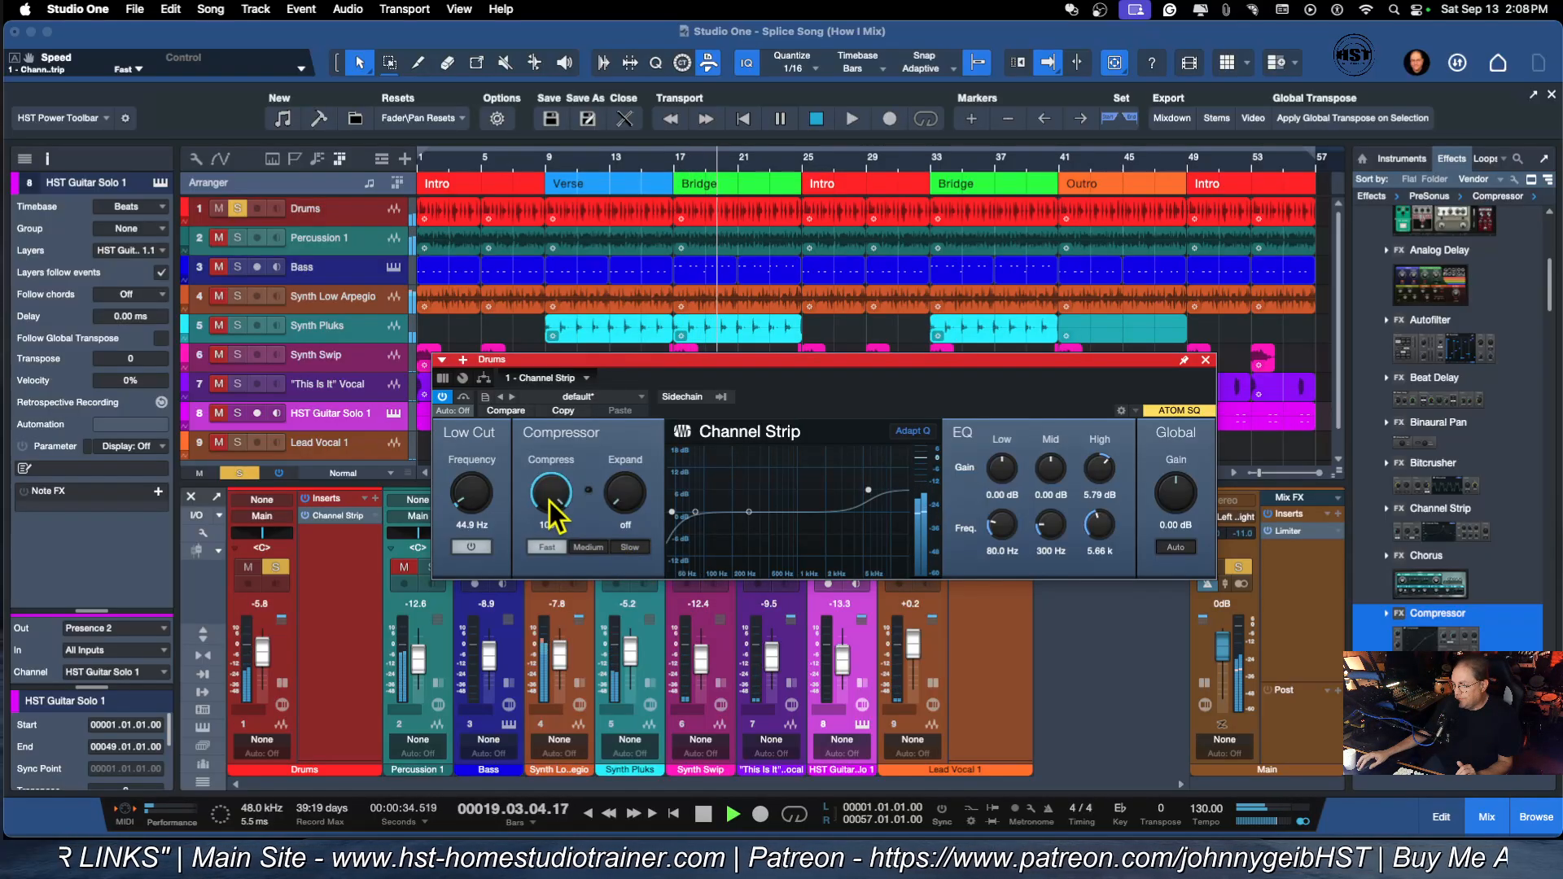
# Set the Channel Strip's Compress amount to 11% and unsolo the Drums during playback.
pyautogui.moveTo(551, 509); pyautogui.dragTo(551, 630)
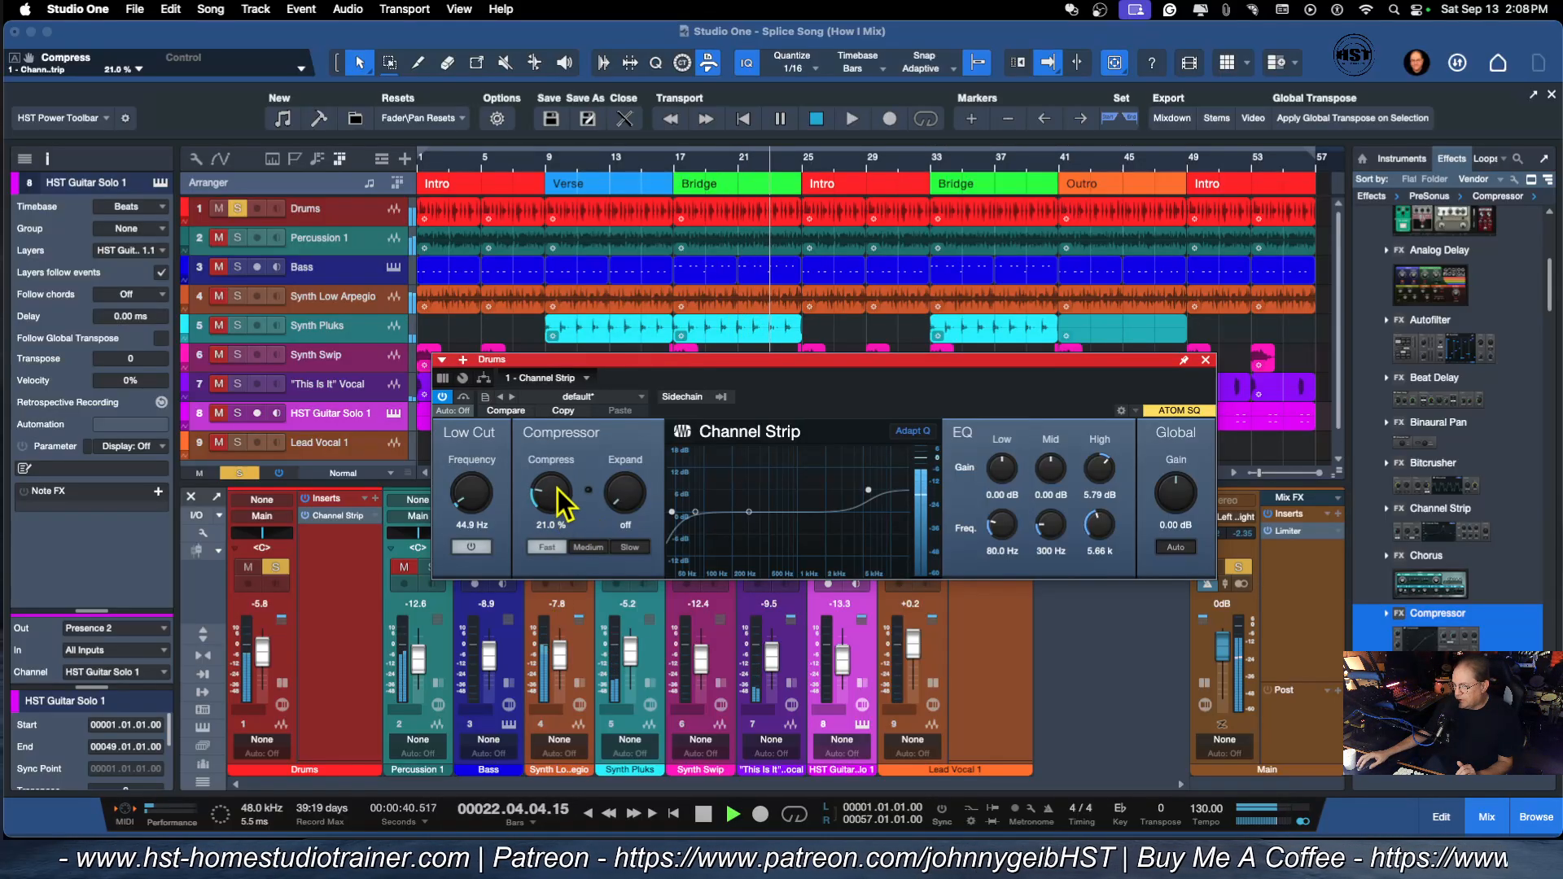
pyautogui.moveTo(557, 488); pyautogui.dragTo(553, 499)
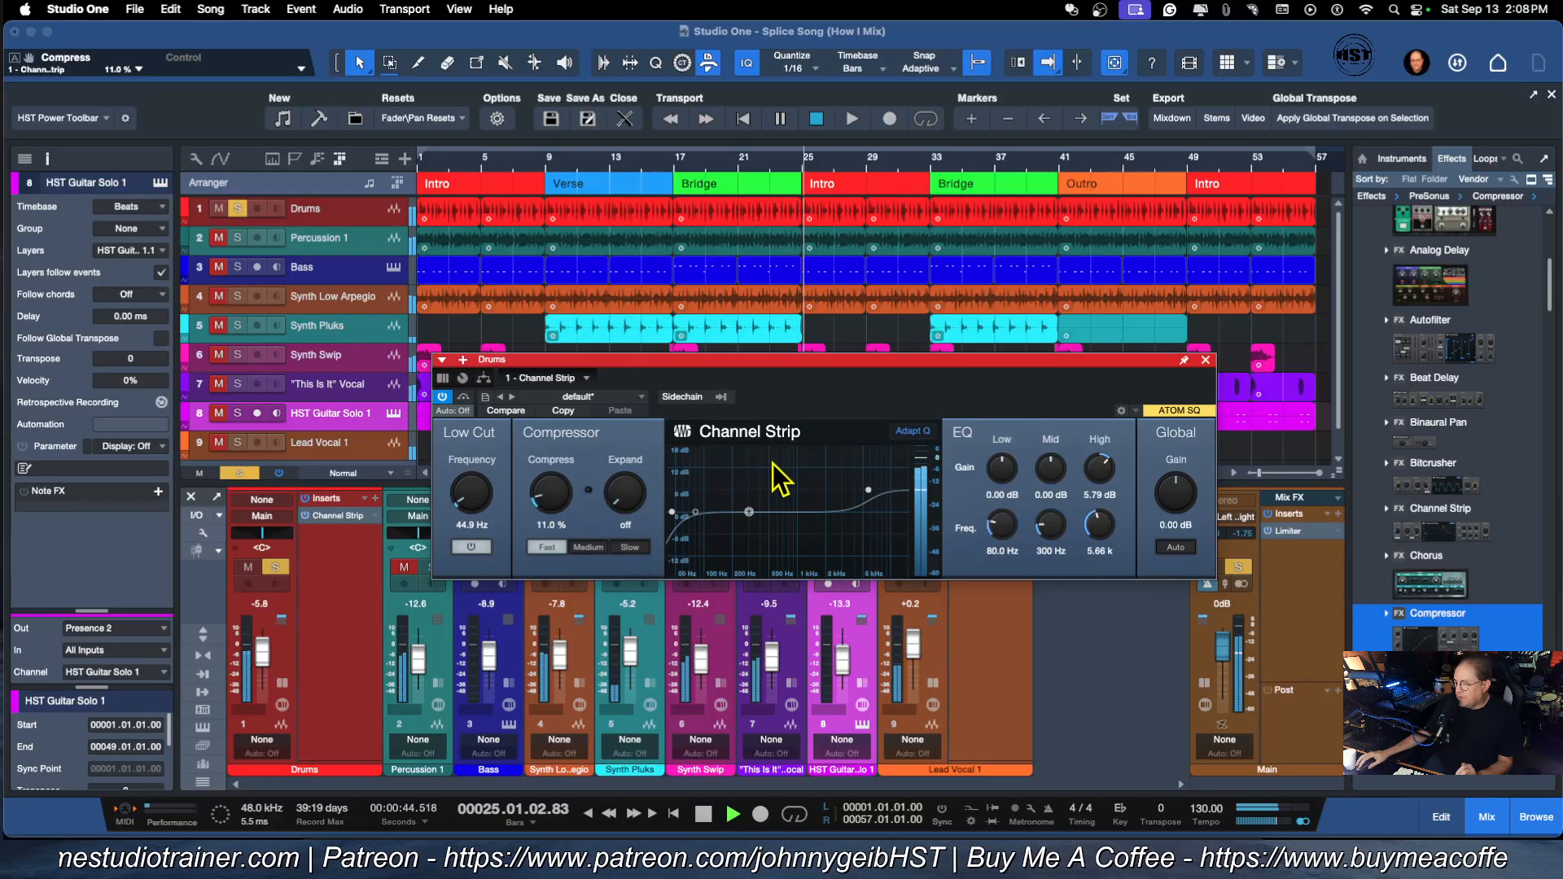
pyautogui.click(246, 474)
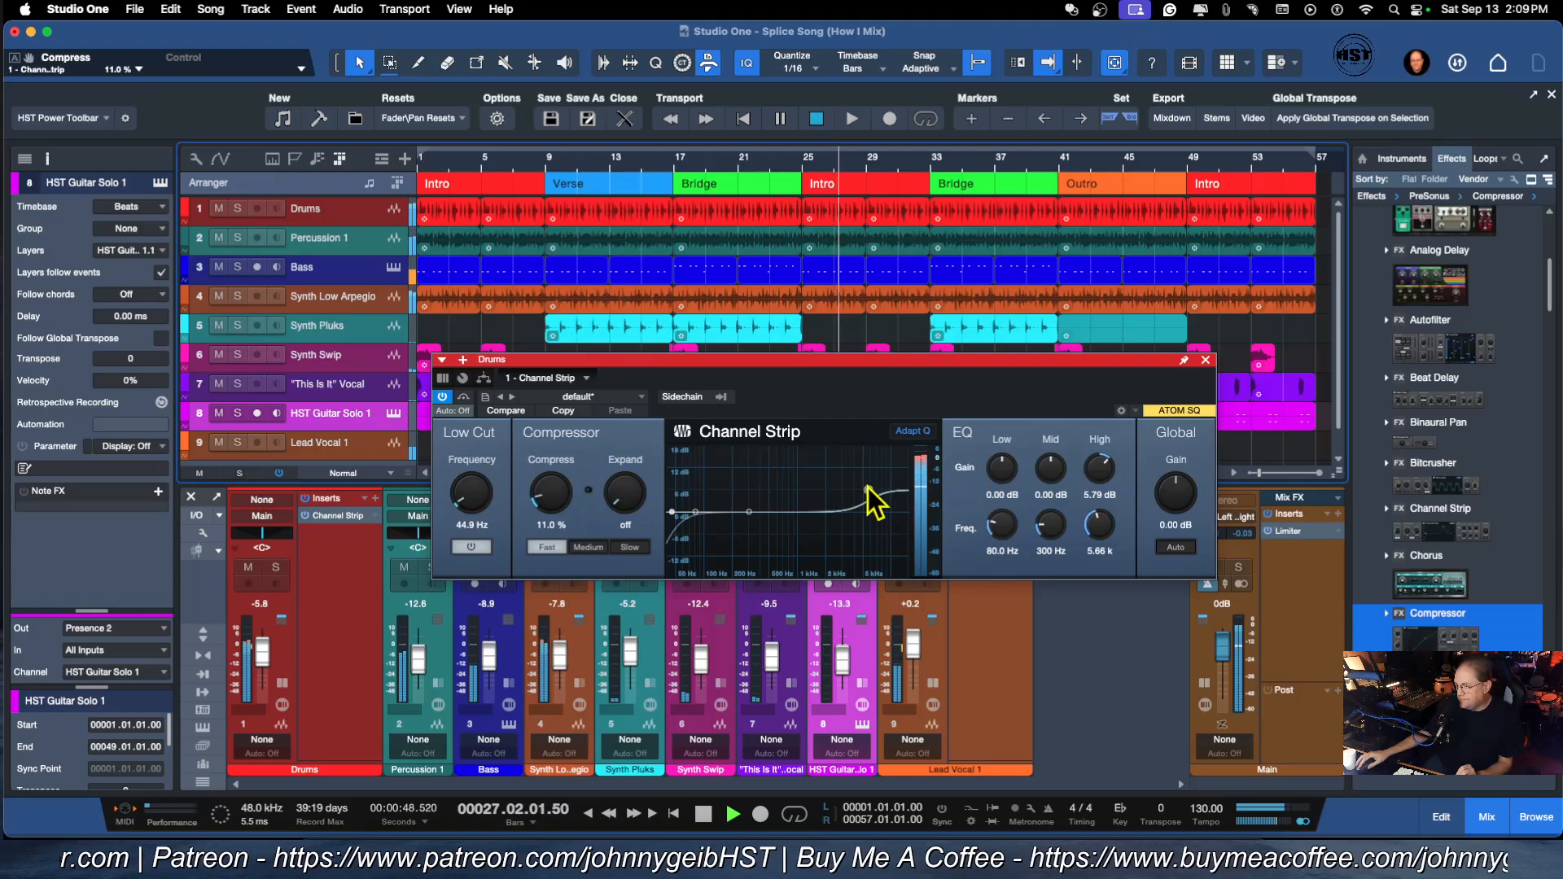
# Boost the Channel Strip's high EQ band to 7.93 dB at 5.33 kHz, stop playback, and close and bypass the effect.
pyautogui.moveTo(868, 492); pyautogui.dragTo(861, 490)
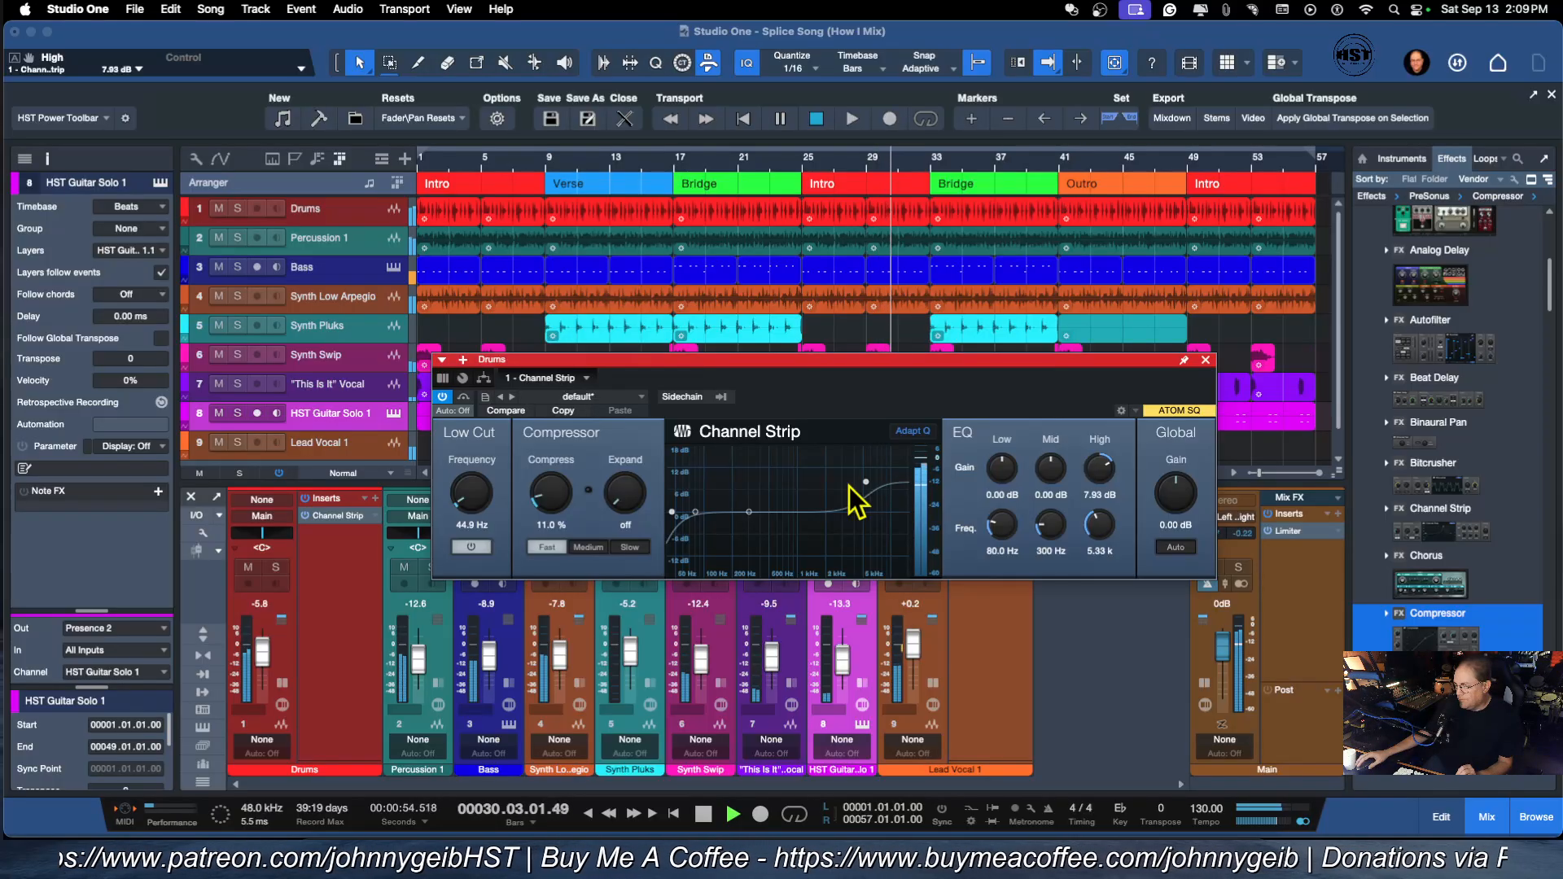
pyautogui.press('space')
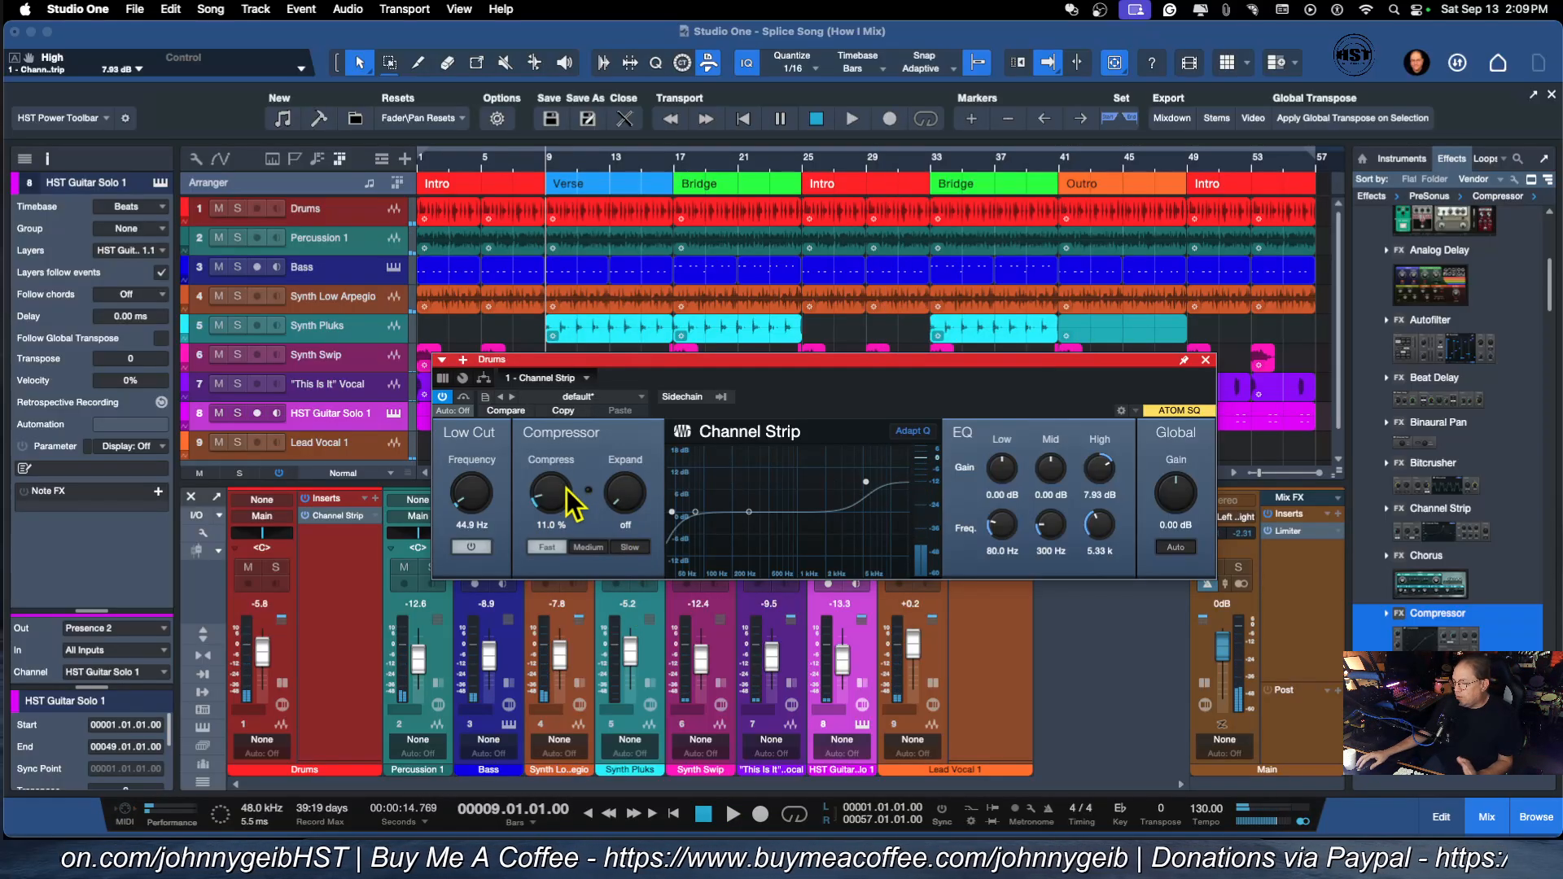
pyautogui.click(1205, 360)
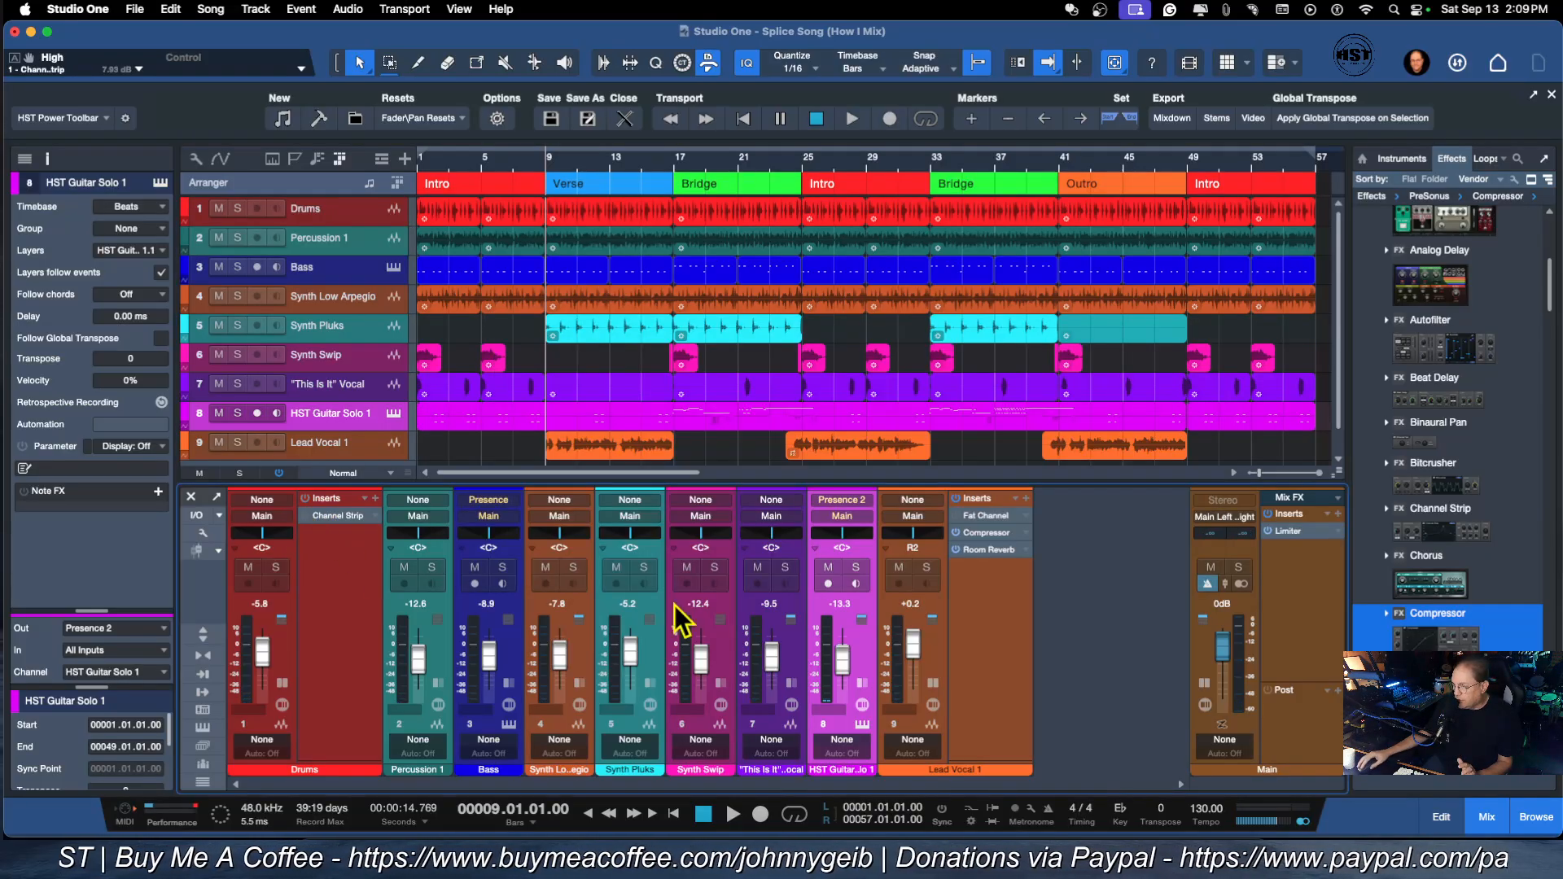
# Insert a Compressor after the Channel Strip on Drums and play the soloed track from the verse.
pyautogui.moveTo(1437, 613); pyautogui.dragTo(337, 573)
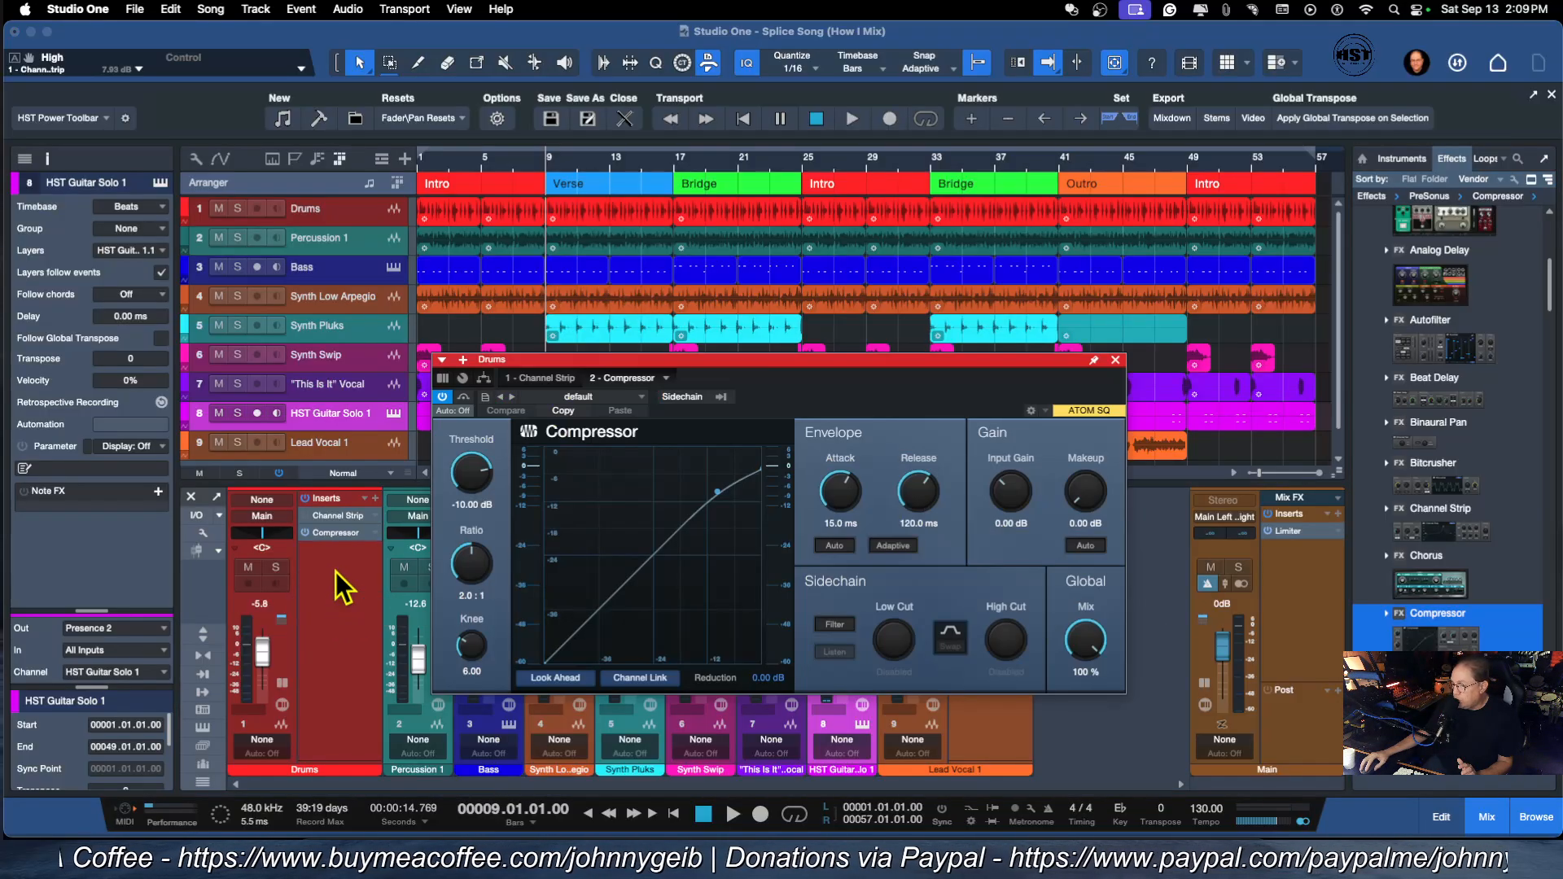
pyautogui.moveTo(885, 363); pyautogui.dragTo(999, 346)
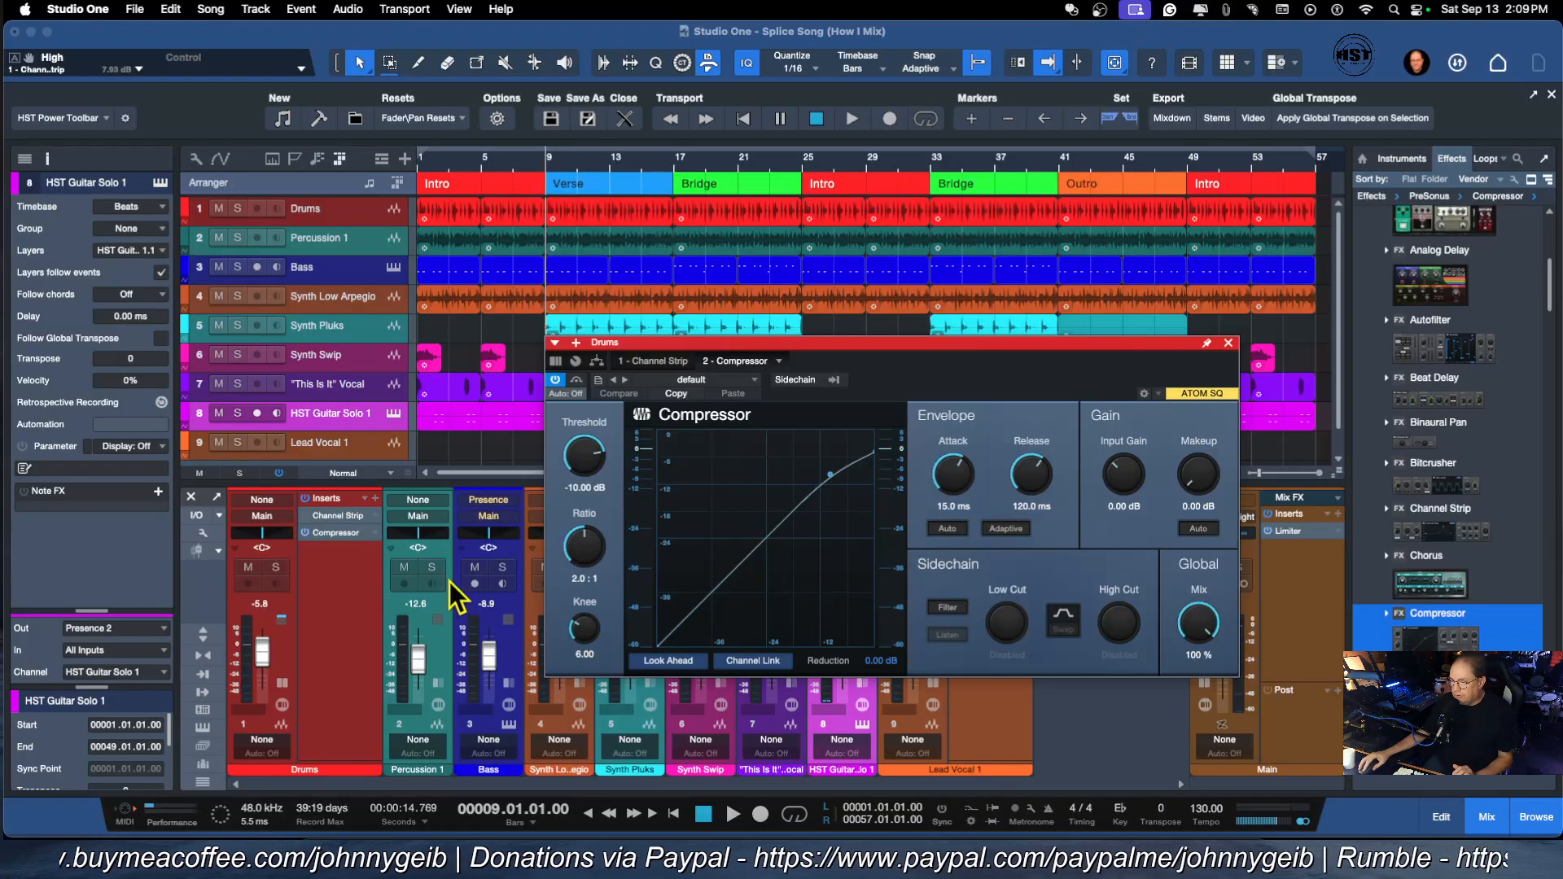
pyautogui.click(237, 209)
pyautogui.press('space')
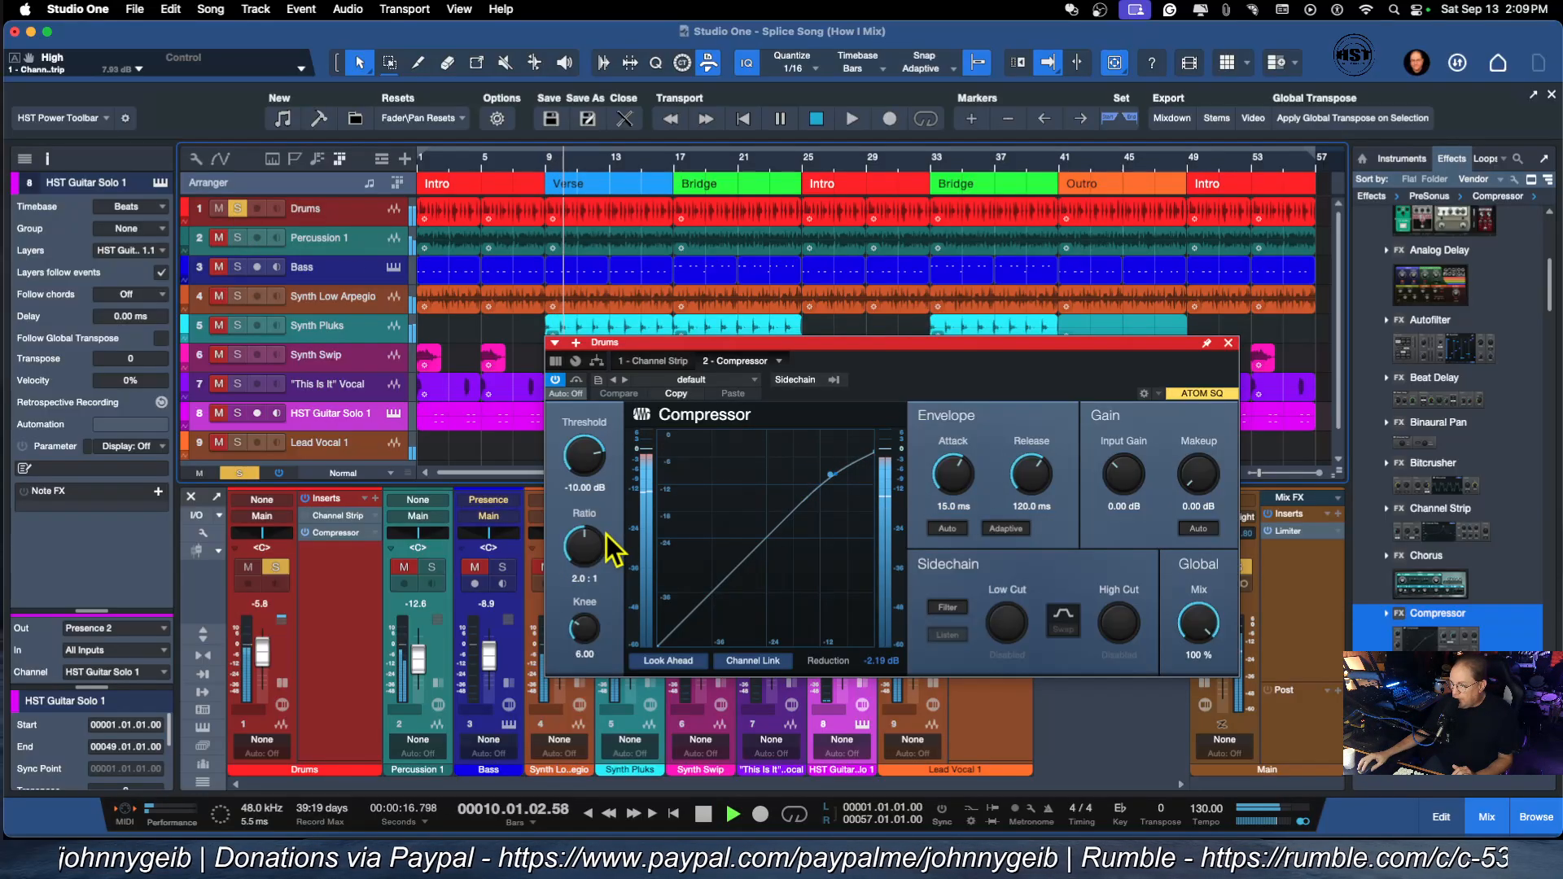
# Set the Drums compressor to a 20:1 ratio and a -36.64 dB threshold with automatic makeup gain.
pyautogui.moveTo(606, 534)
pyautogui.mouseDown()
pyautogui.moveTo(586, 530)
pyautogui.moveTo(593, 594)
pyautogui.moveTo(612, 461)
pyautogui.moveTo(582, 500)
pyautogui.moveTo(579, 541)
pyautogui.mouseUp()
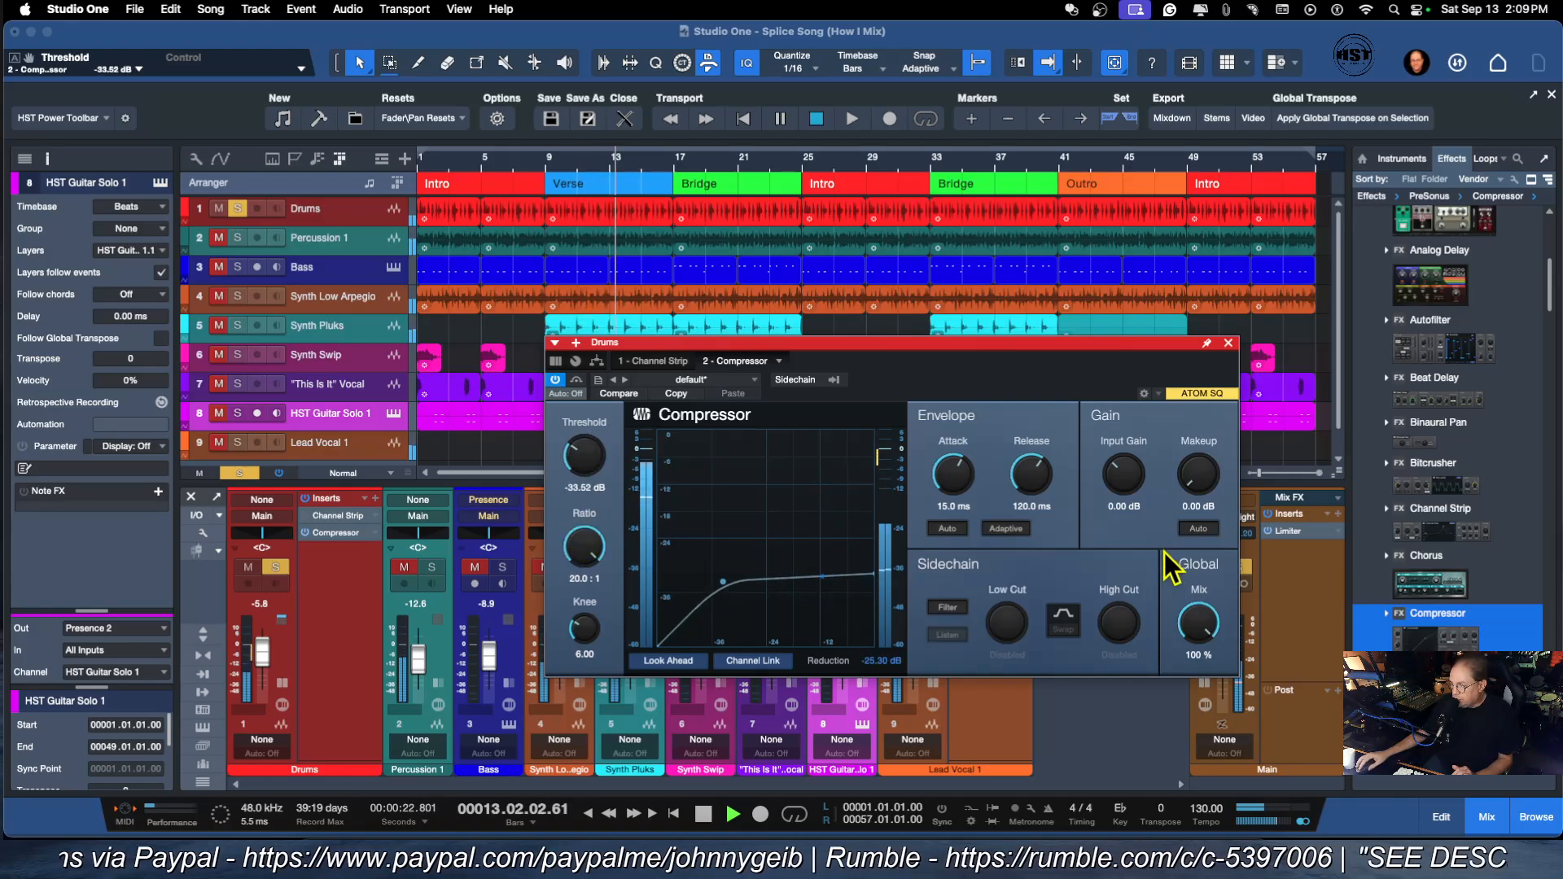
pyautogui.click(1198, 528)
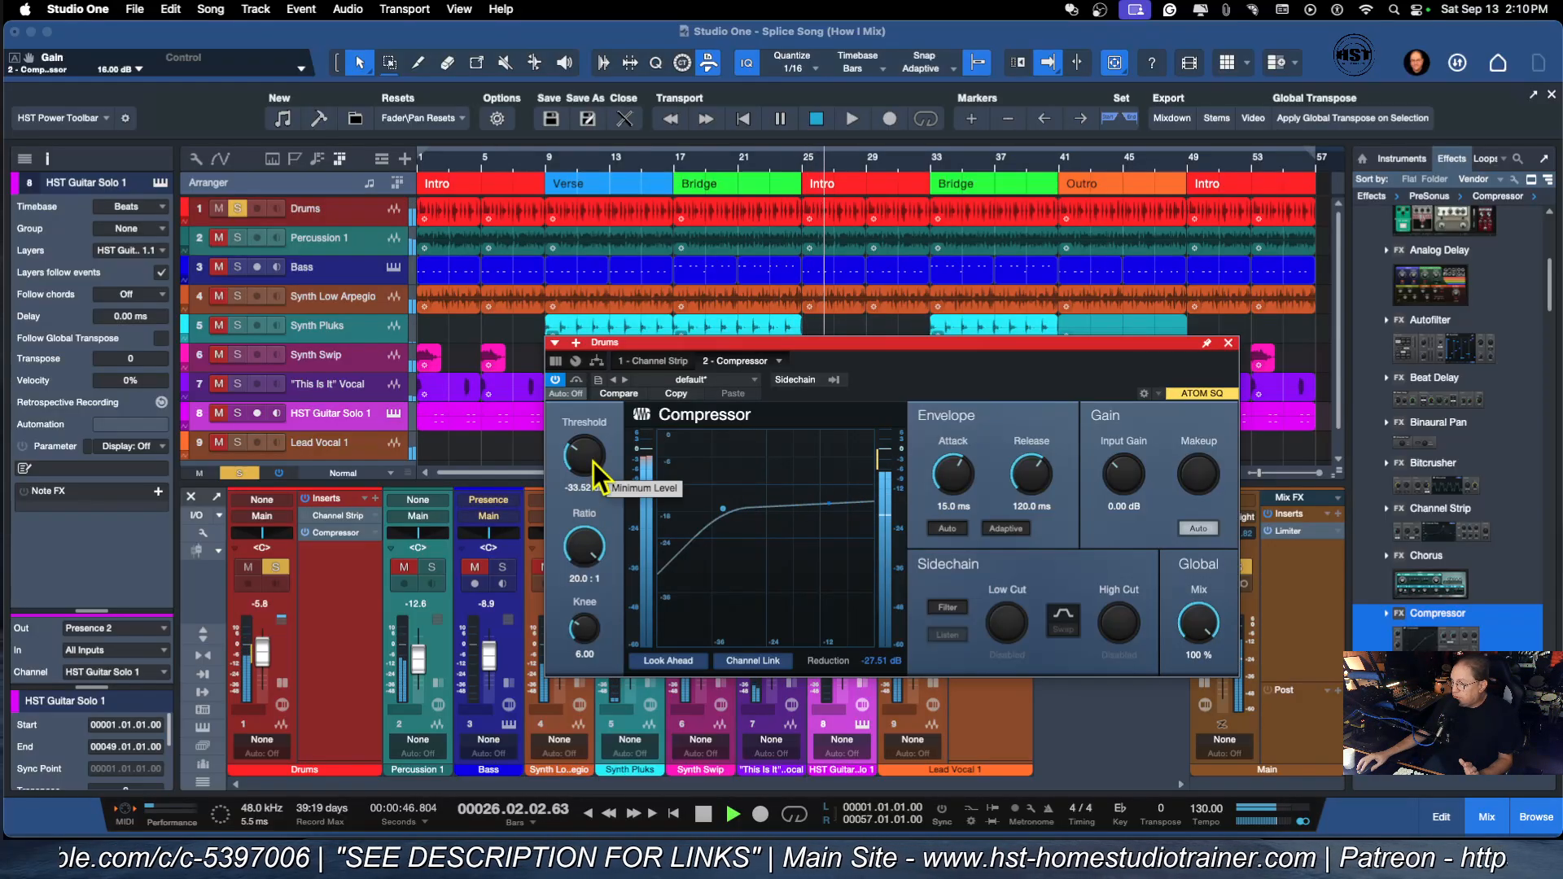
pyautogui.moveTo(598, 478); pyautogui.dragTo(604, 491)
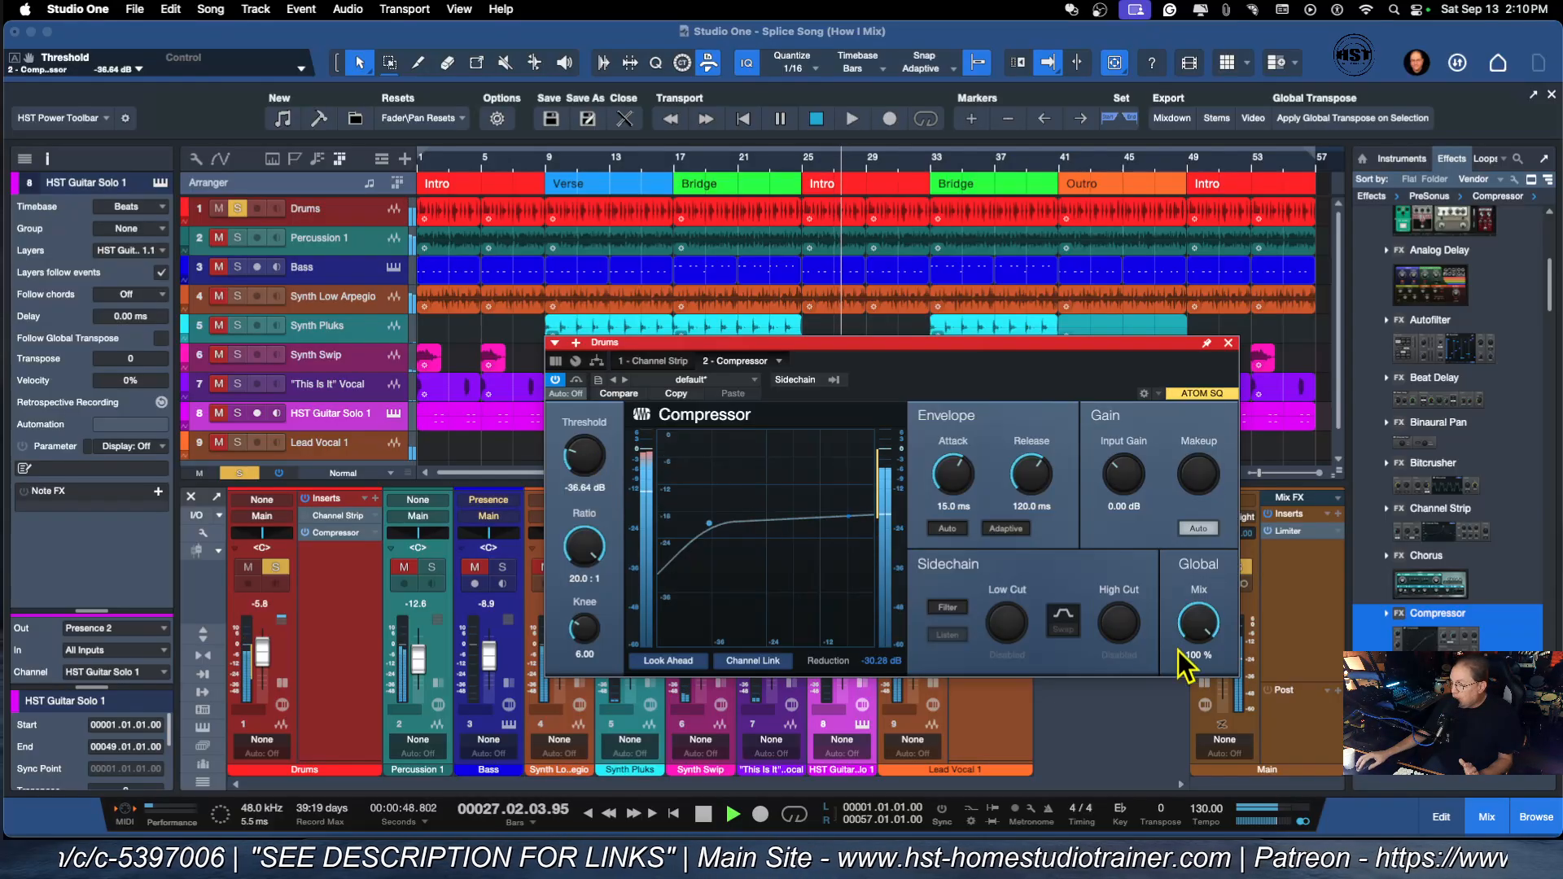
# Blend the compressed drums in parallel, comparing Mix at 32% and 0% before setting it to 34.5%.
pyautogui.moveTo(1197, 634); pyautogui.dragTo(1194, 736)
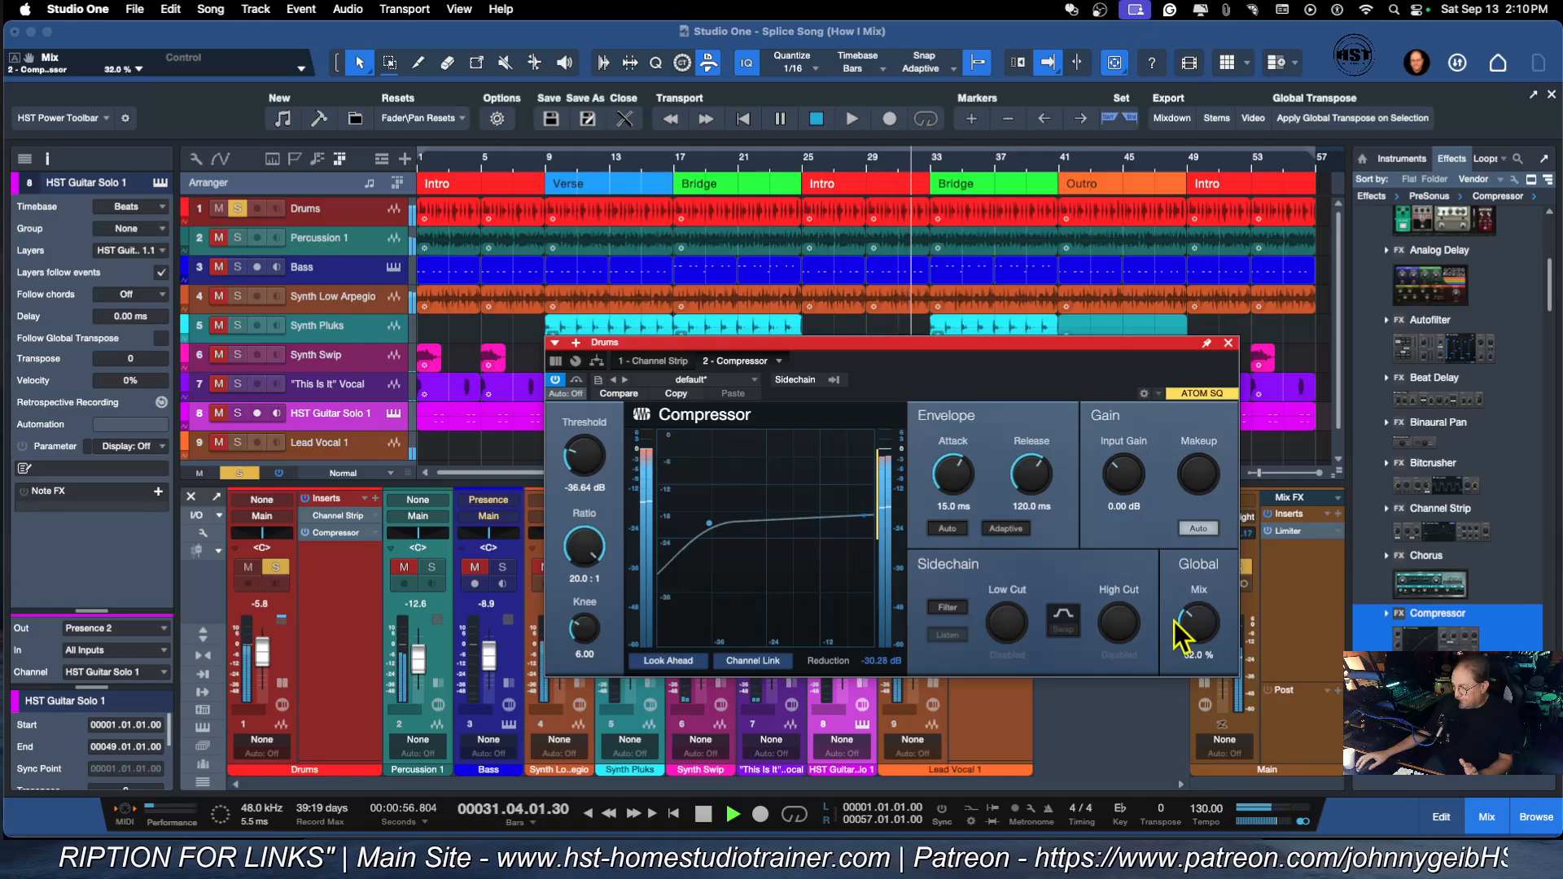
pyautogui.moveTo(885, 478)
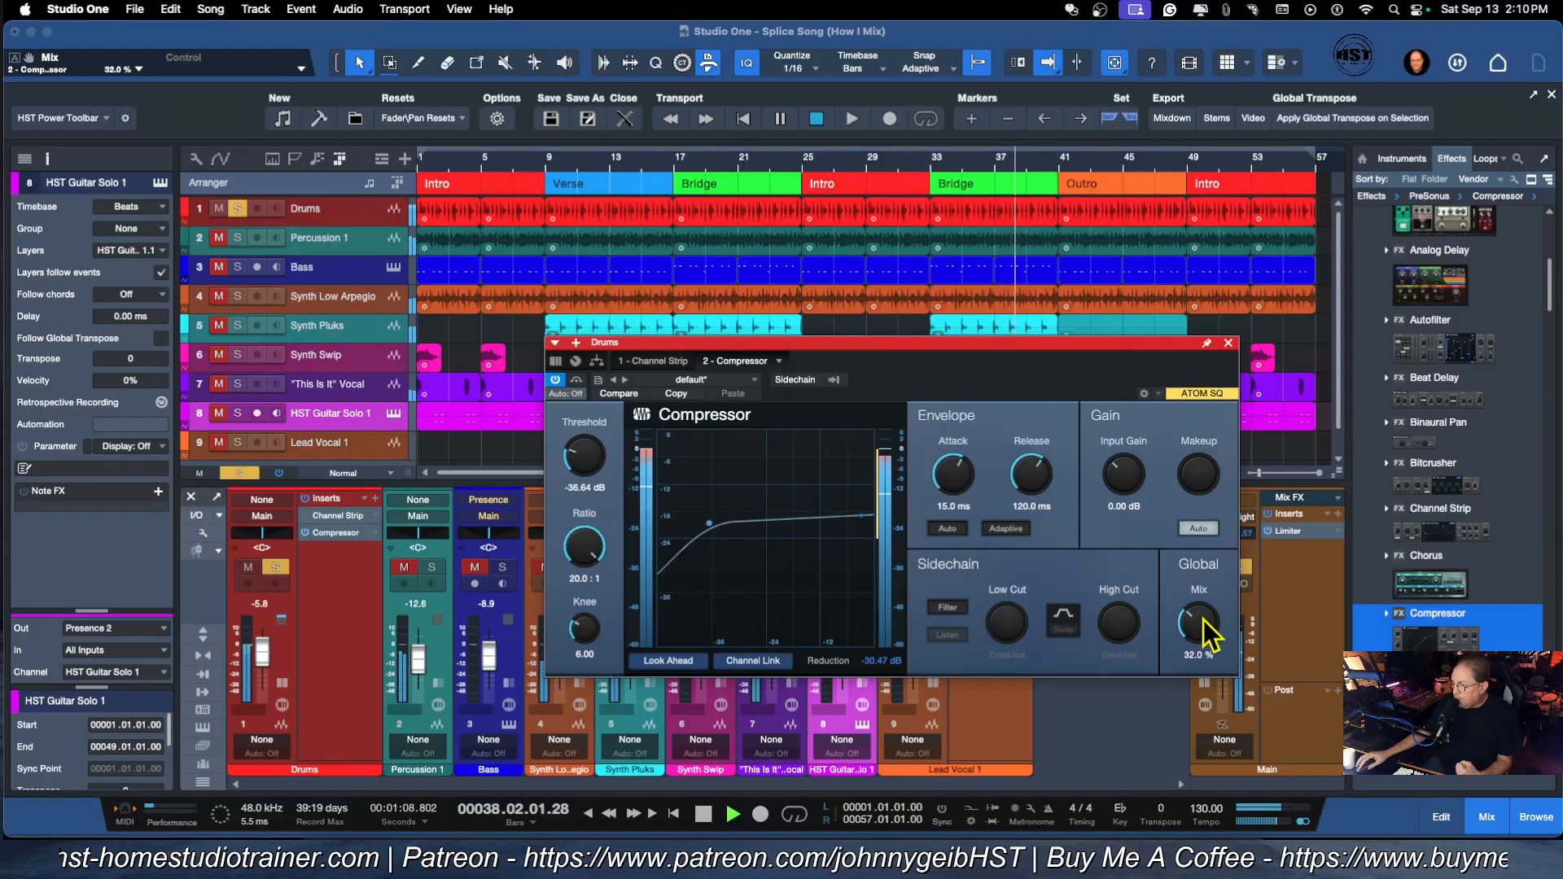
pyautogui.moveTo(1206, 623); pyautogui.dragTo(1174, 757)
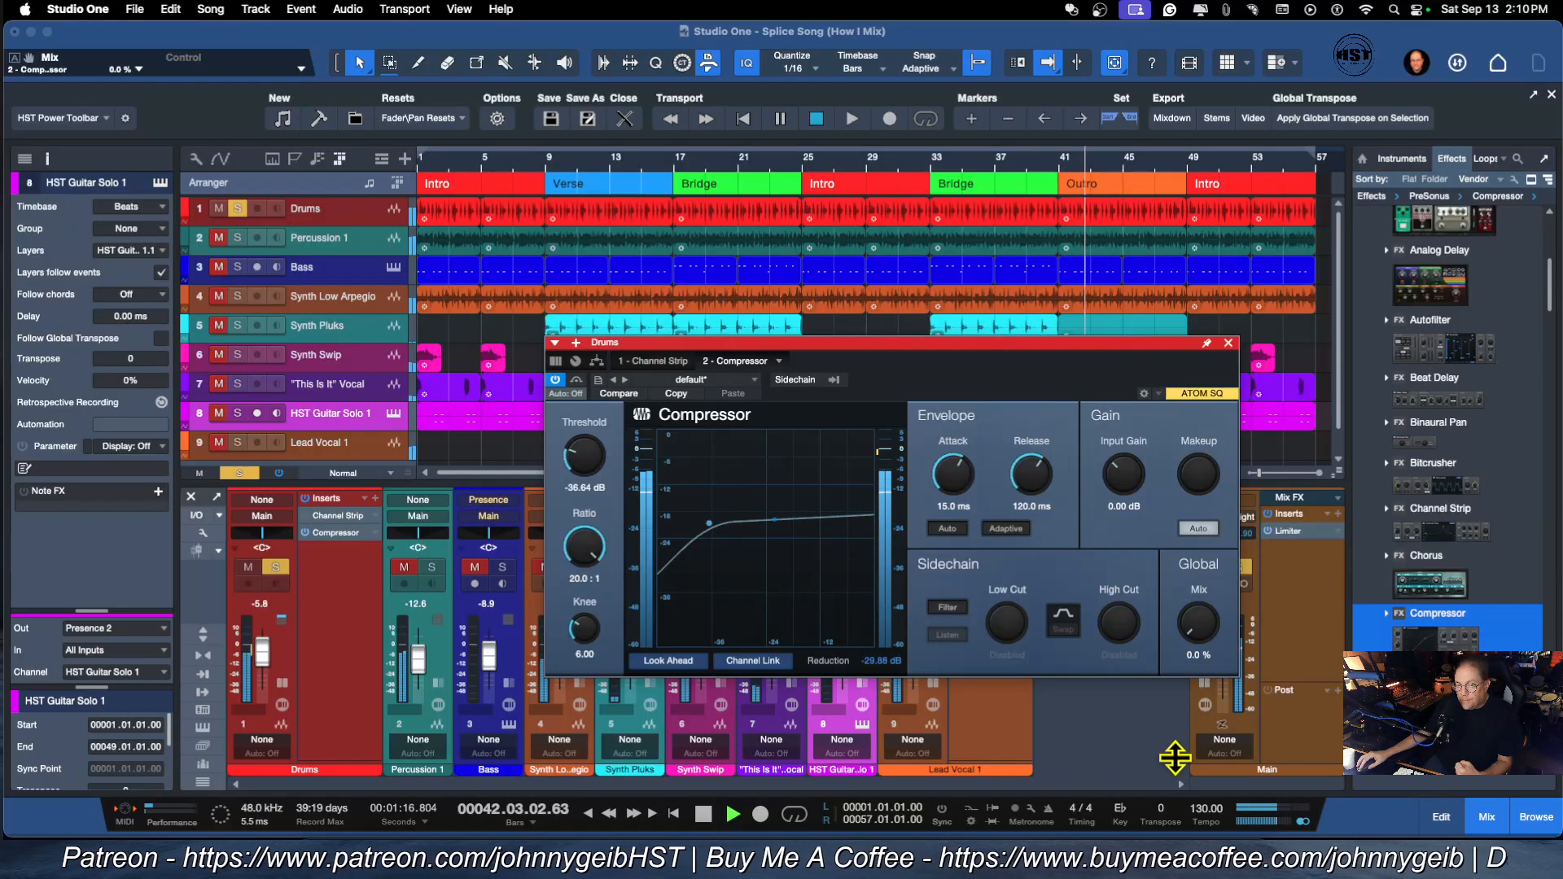
pyautogui.moveTo(1174, 757); pyautogui.dragTo(1172, 600)
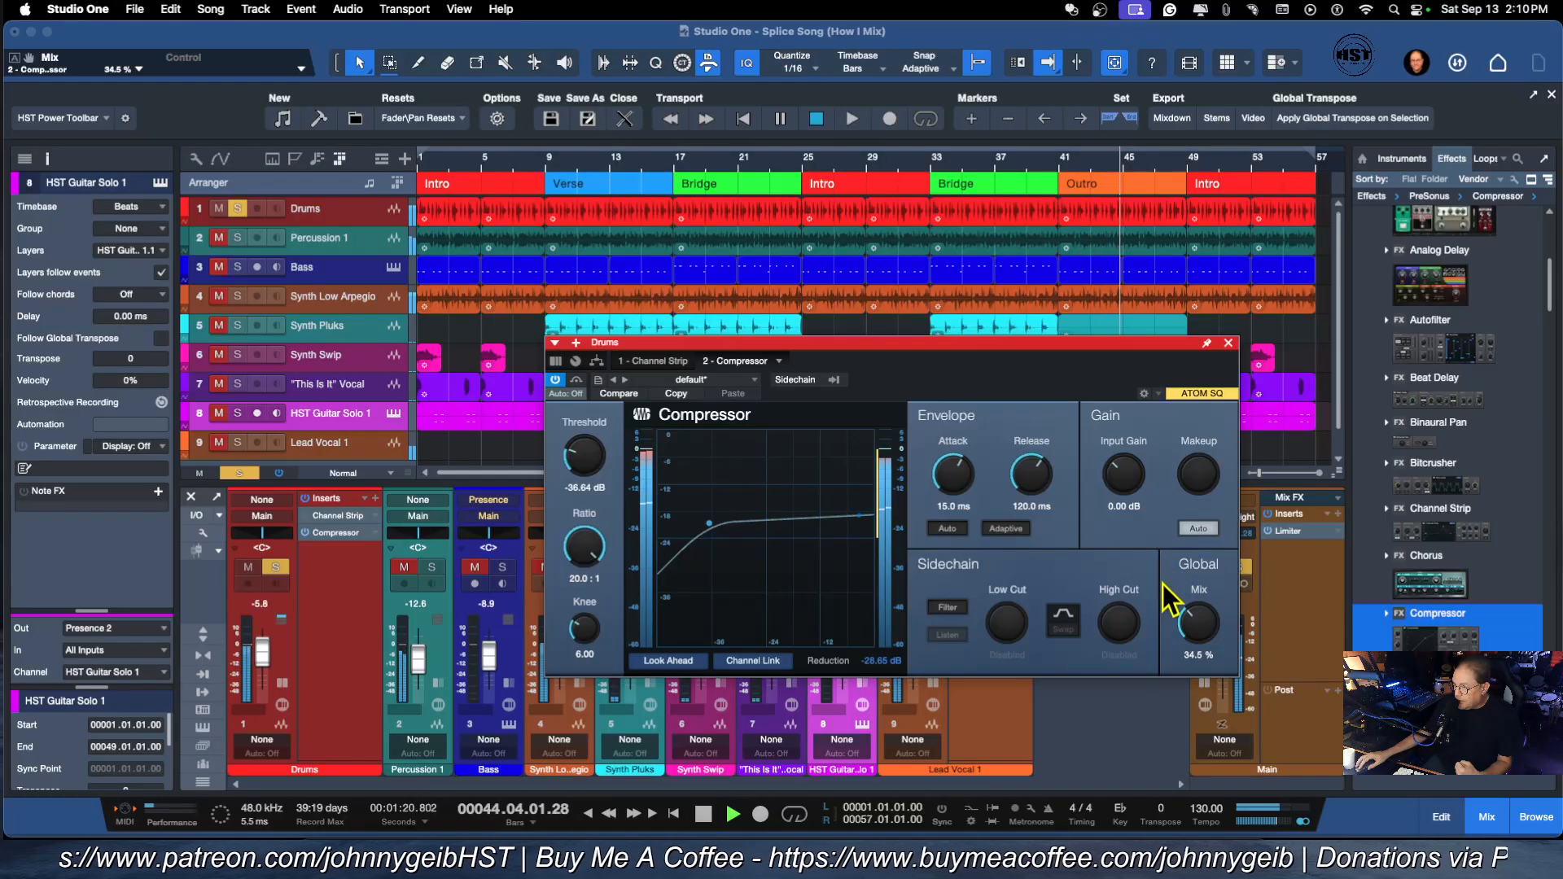
# Unsolo the Drums, raise the channel's volume to -4.2 dB in the full mix and stop playback.
pyautogui.click(239, 473)
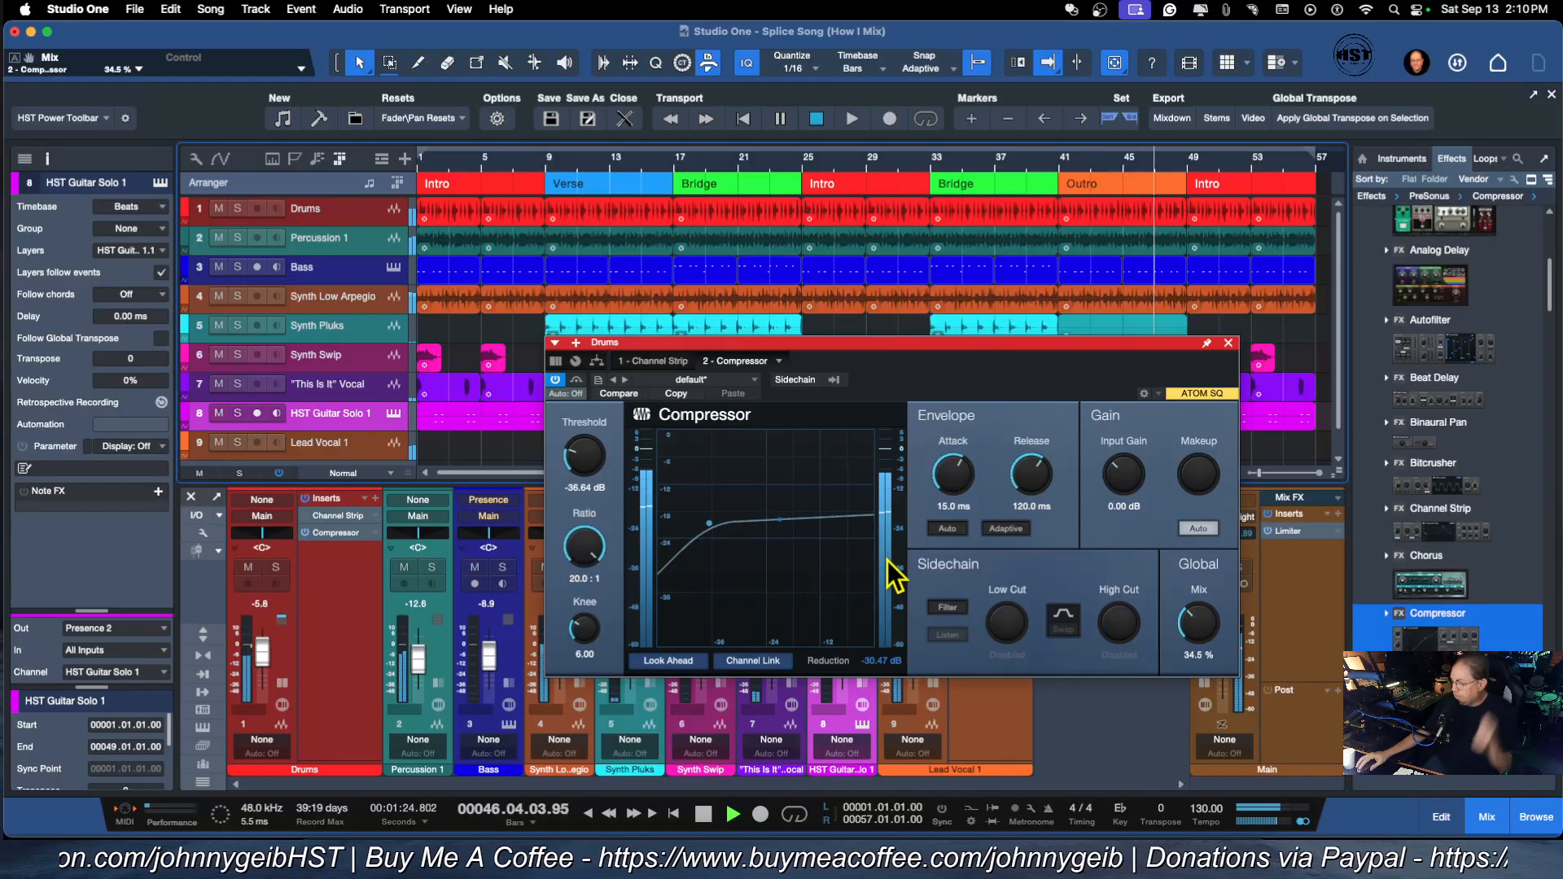
pyautogui.moveTo(887, 560)
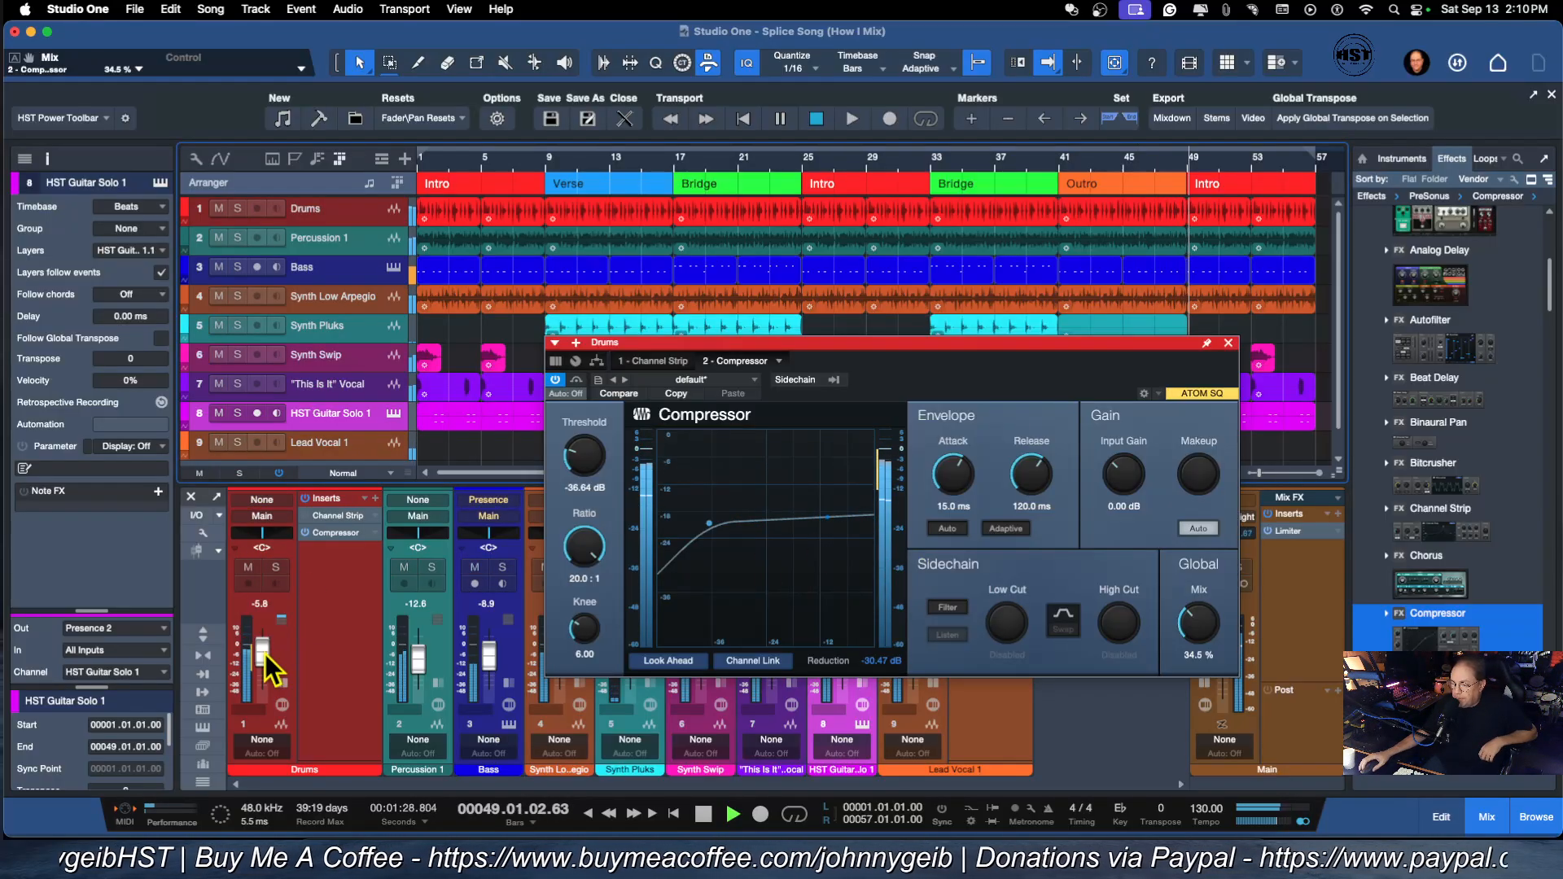
pyautogui.scroll(3, 265, 653)
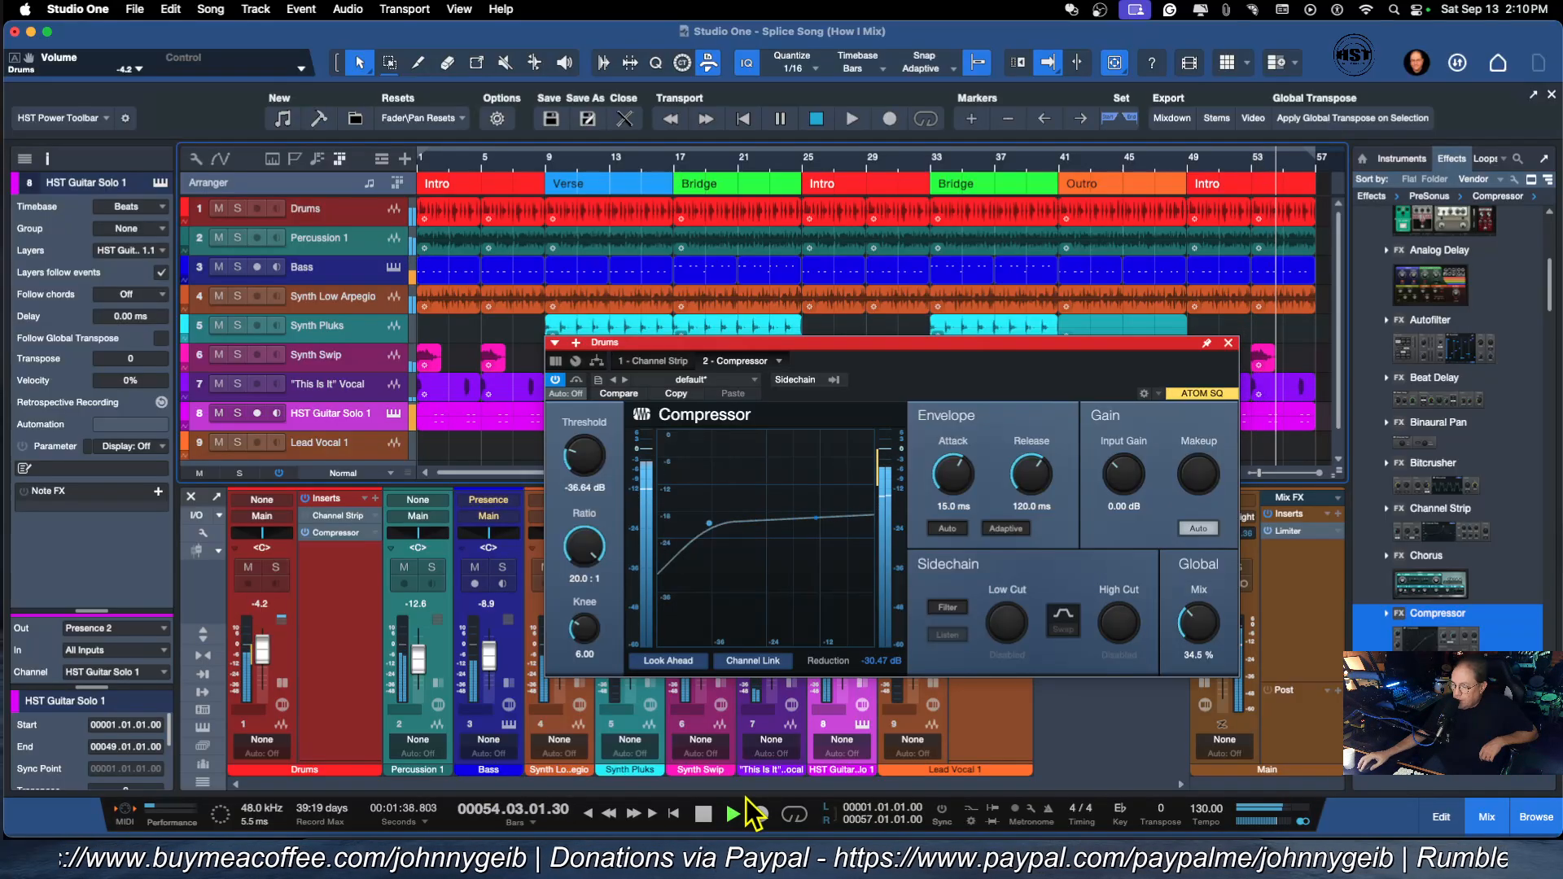
pyautogui.press('space')
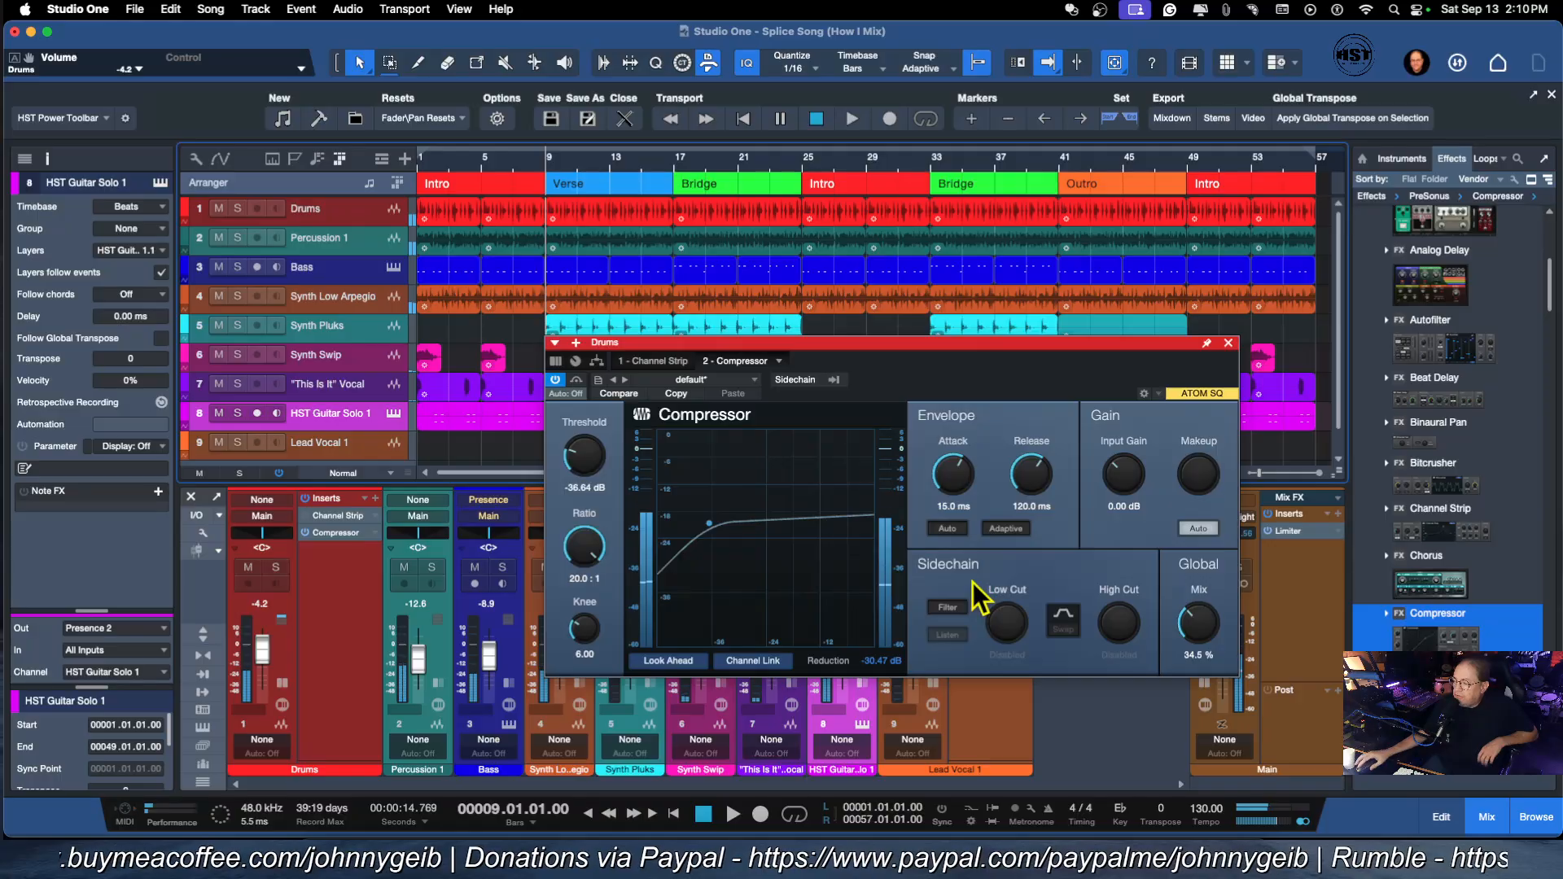
# Examine the Drums compressor's preset folders, including the Vocals presets, without loading any.
pyautogui.moveTo(861, 345); pyautogui.dragTo(839, 271)
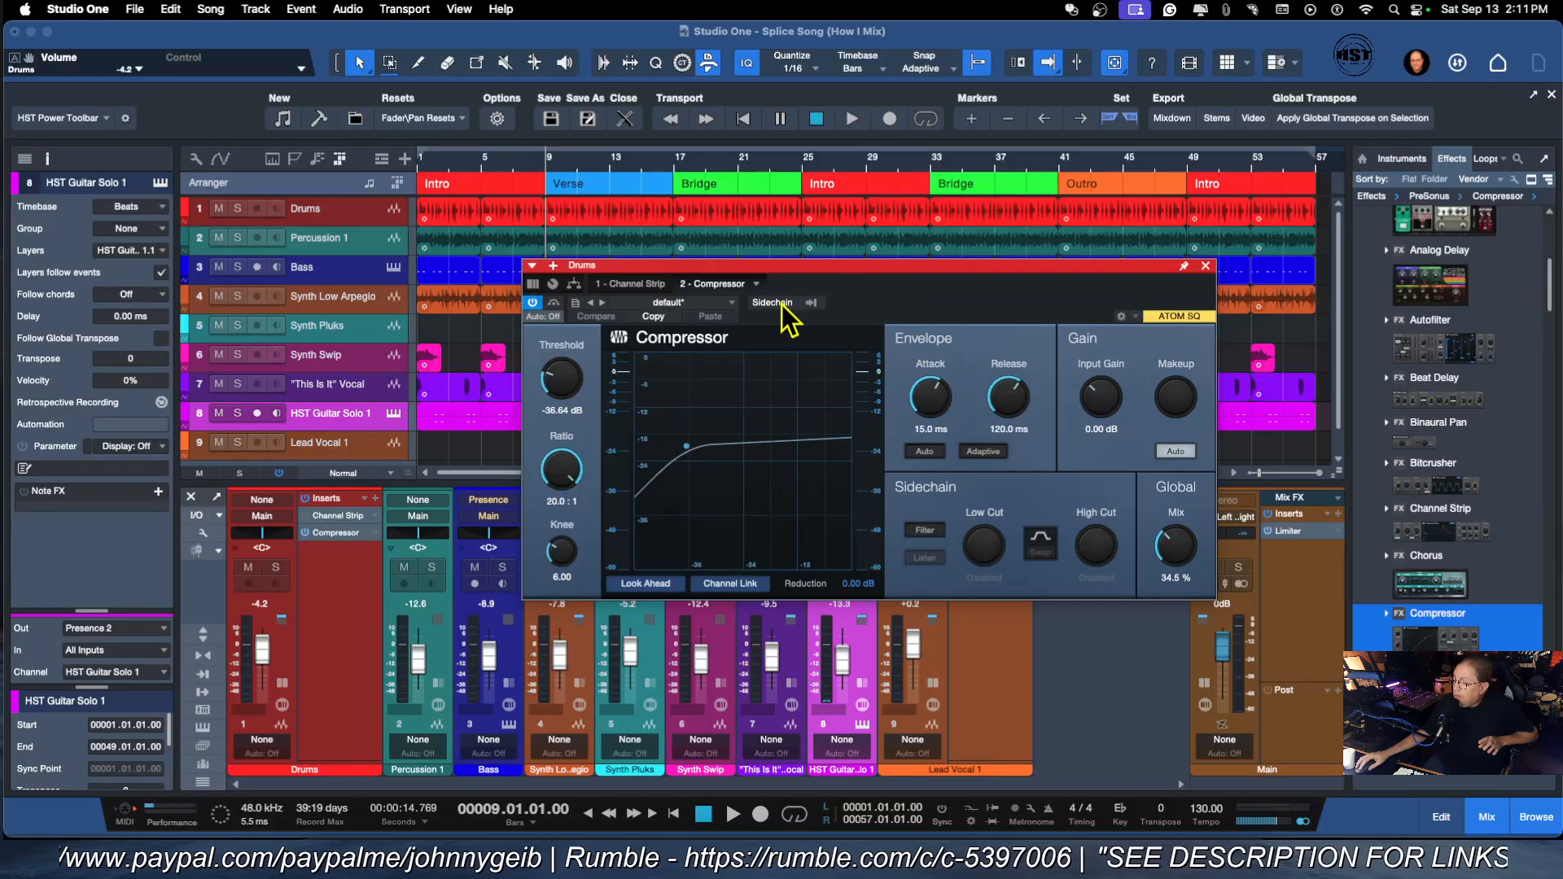
pyautogui.moveTo(738, 268); pyautogui.dragTo(792, 365)
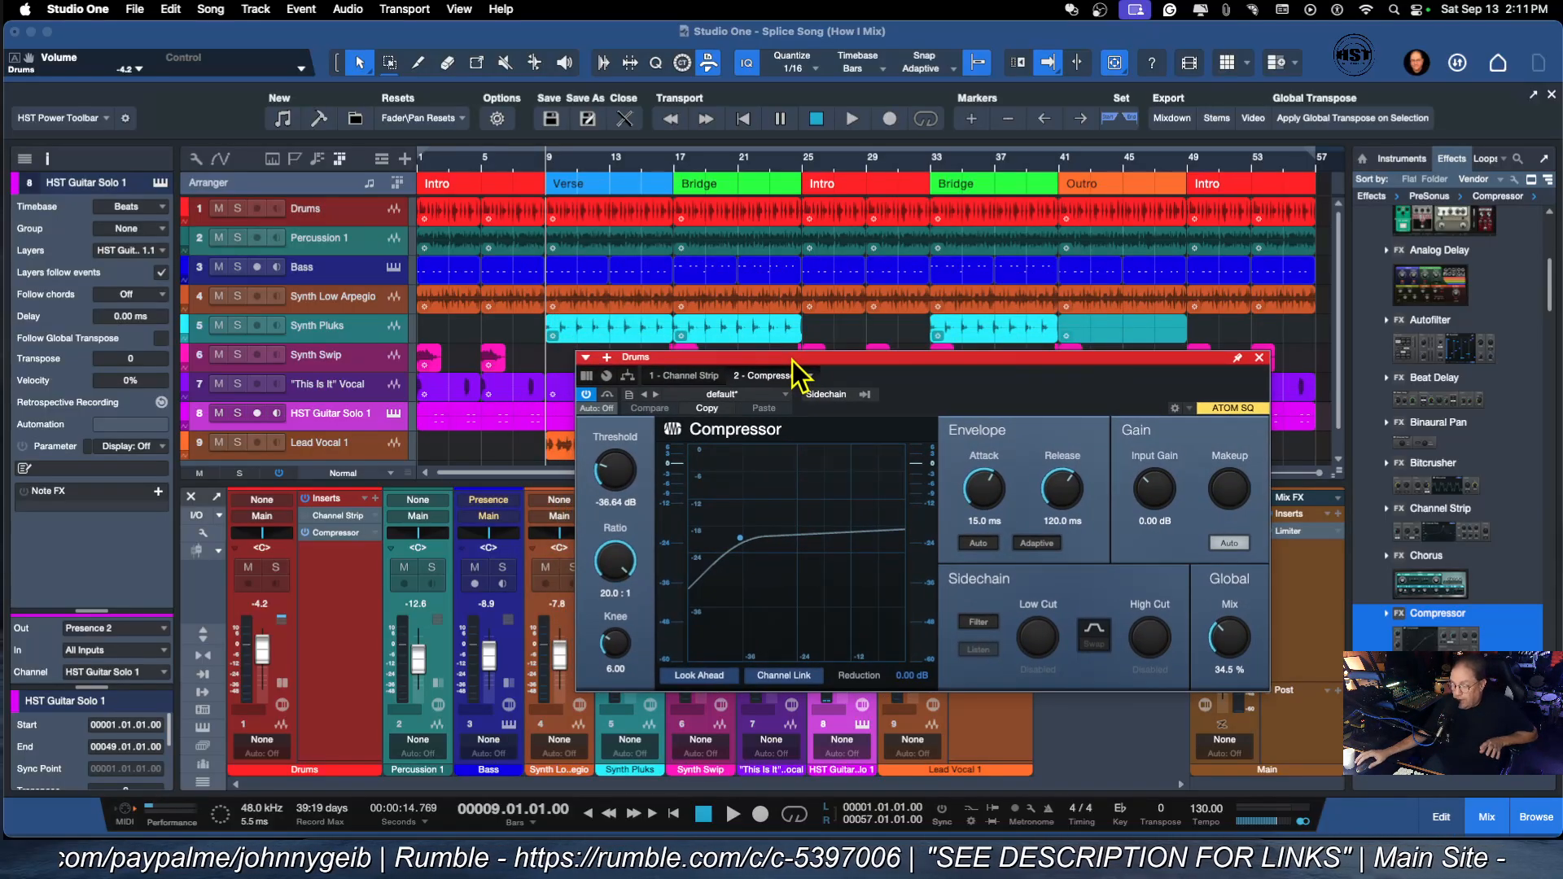
pyautogui.click(745, 396)
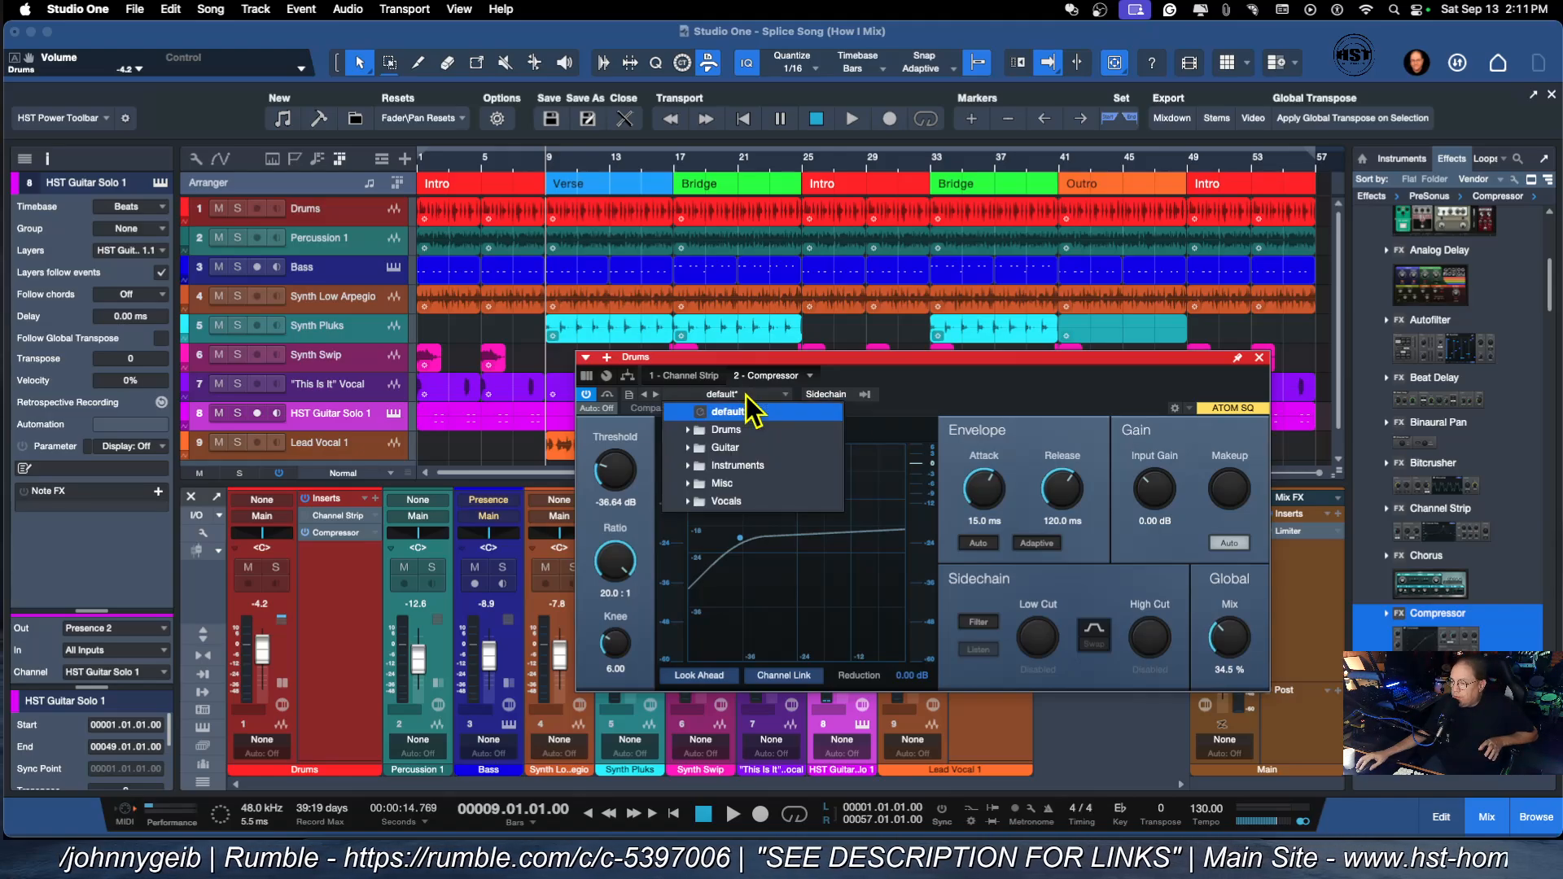
pyautogui.click(690, 502)
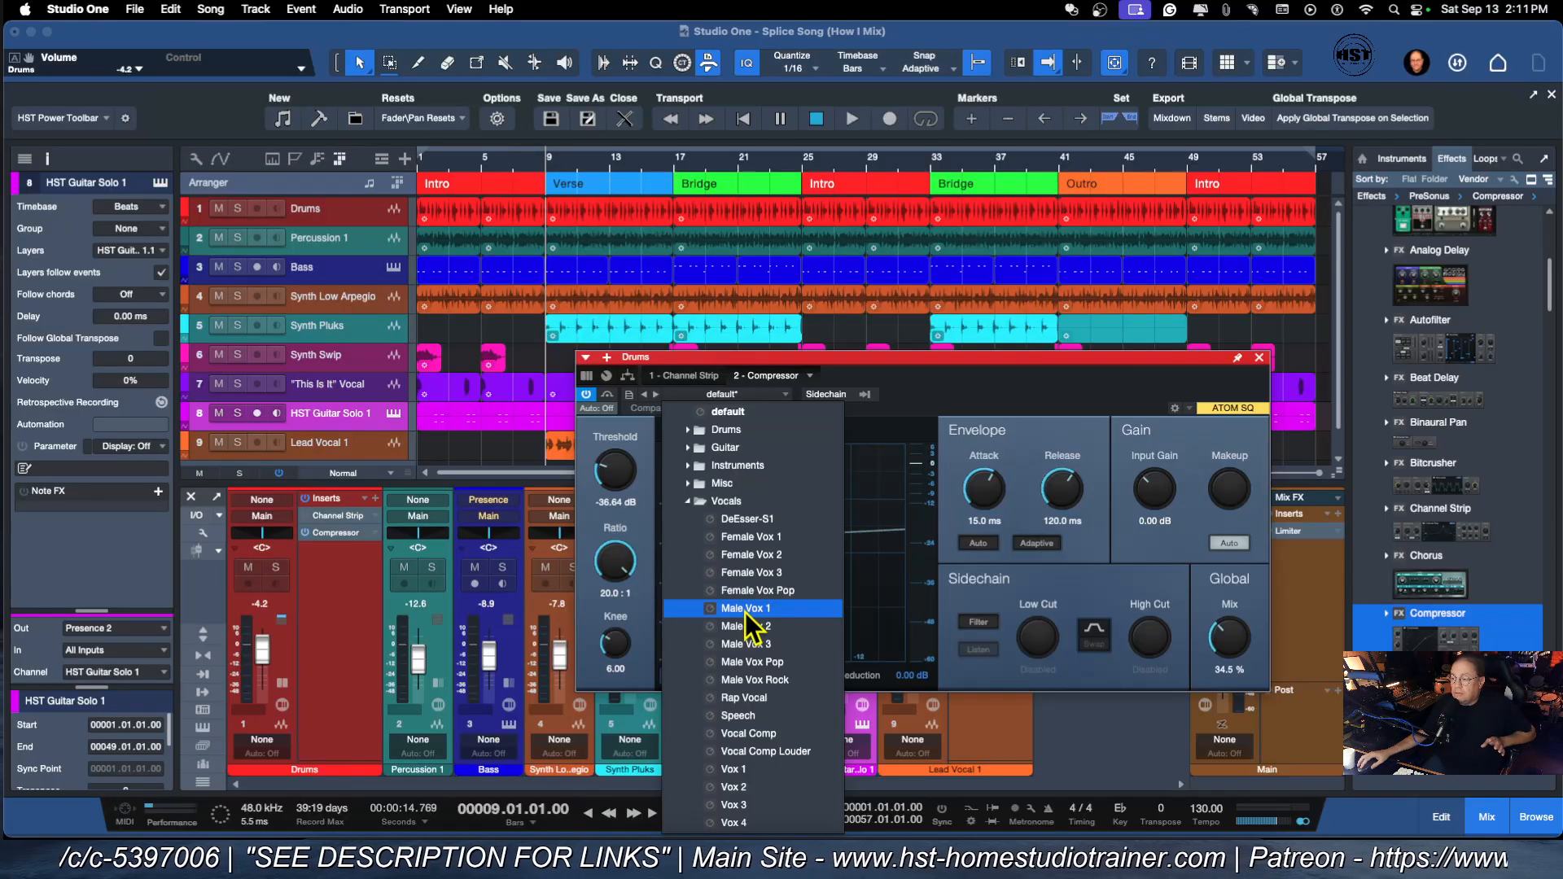
pyautogui.click(692, 501)
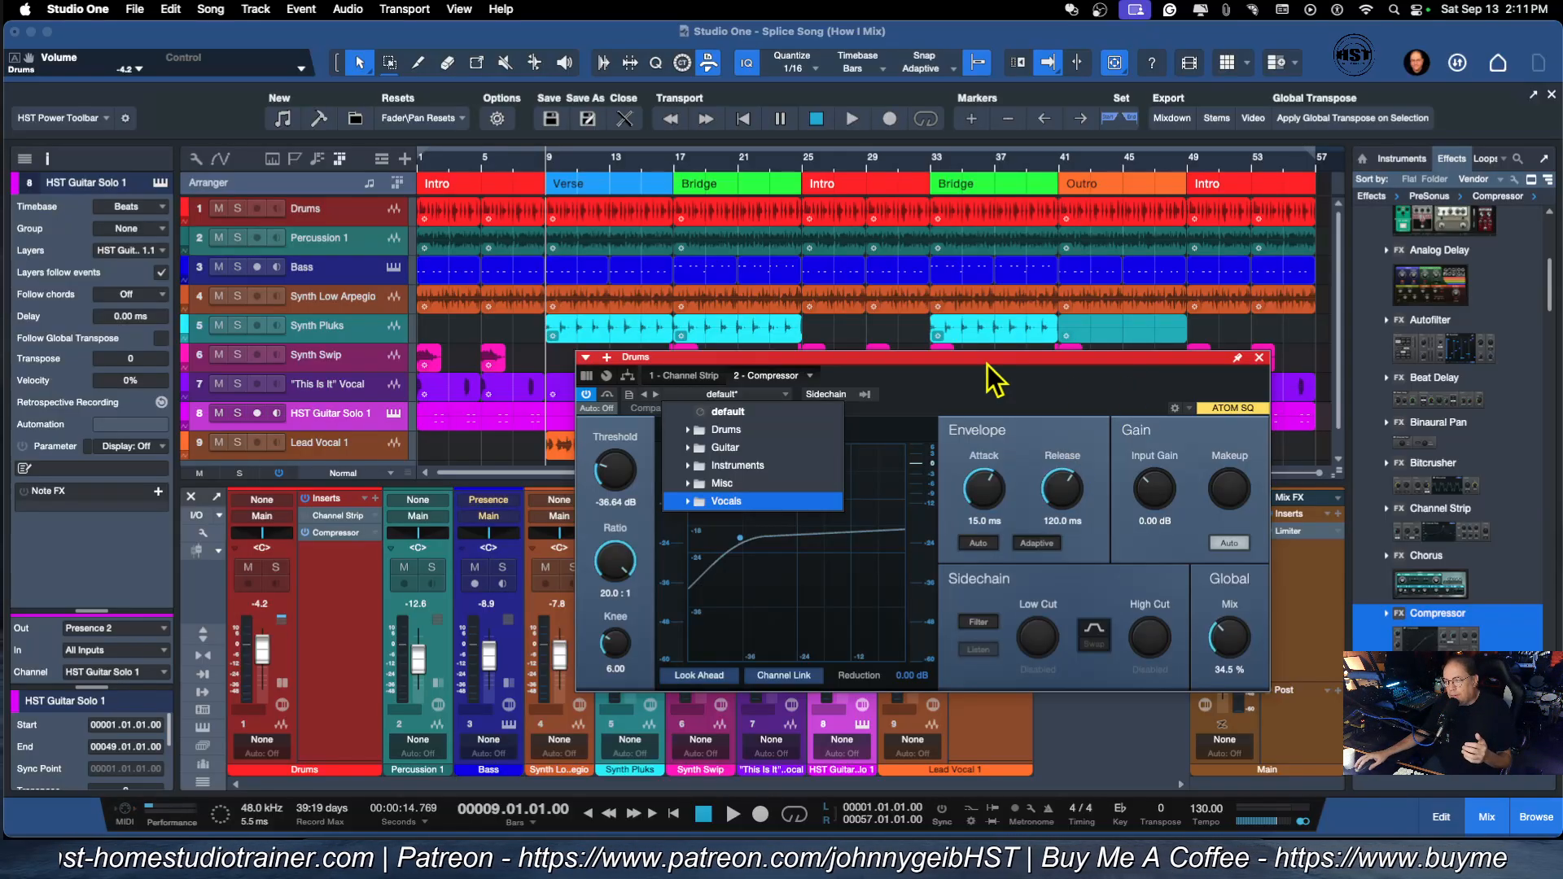
pyautogui.click(966, 363)
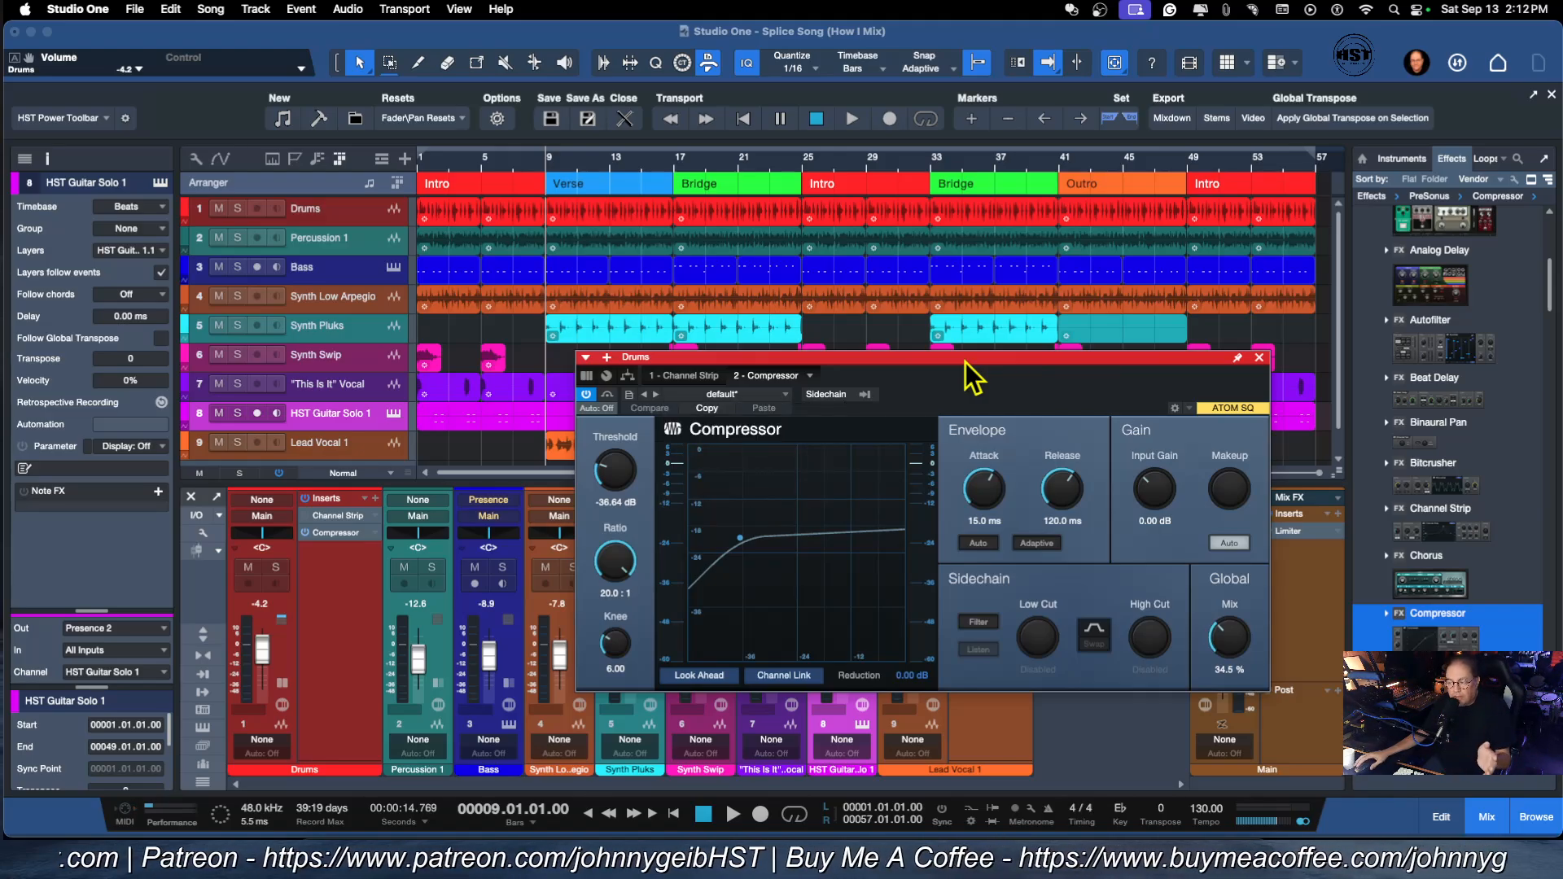
pyautogui.click(720, 398)
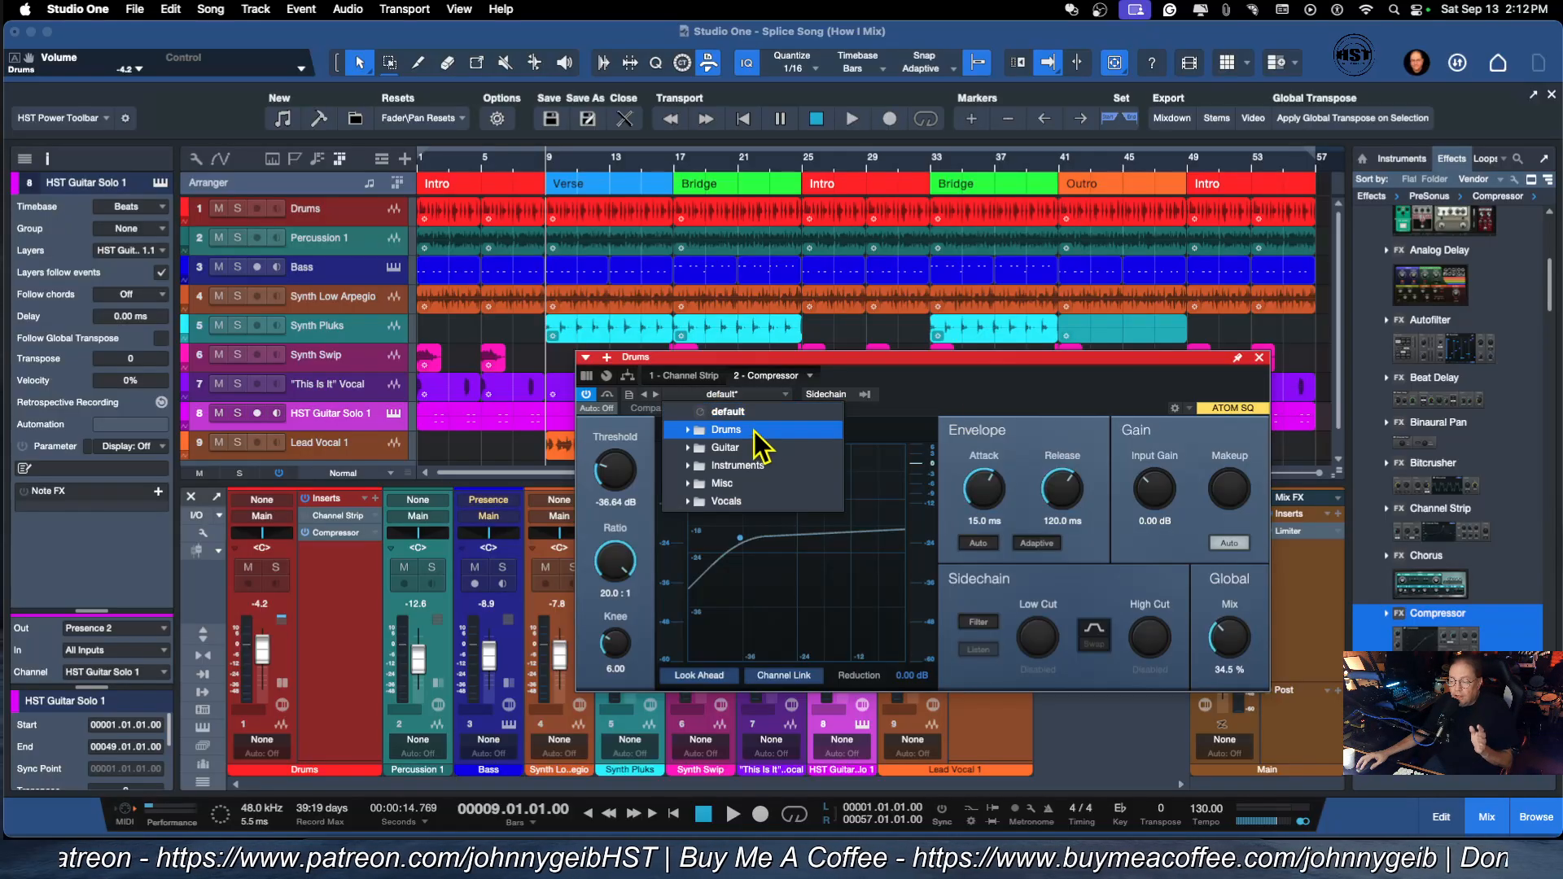
pyautogui.click(931, 359)
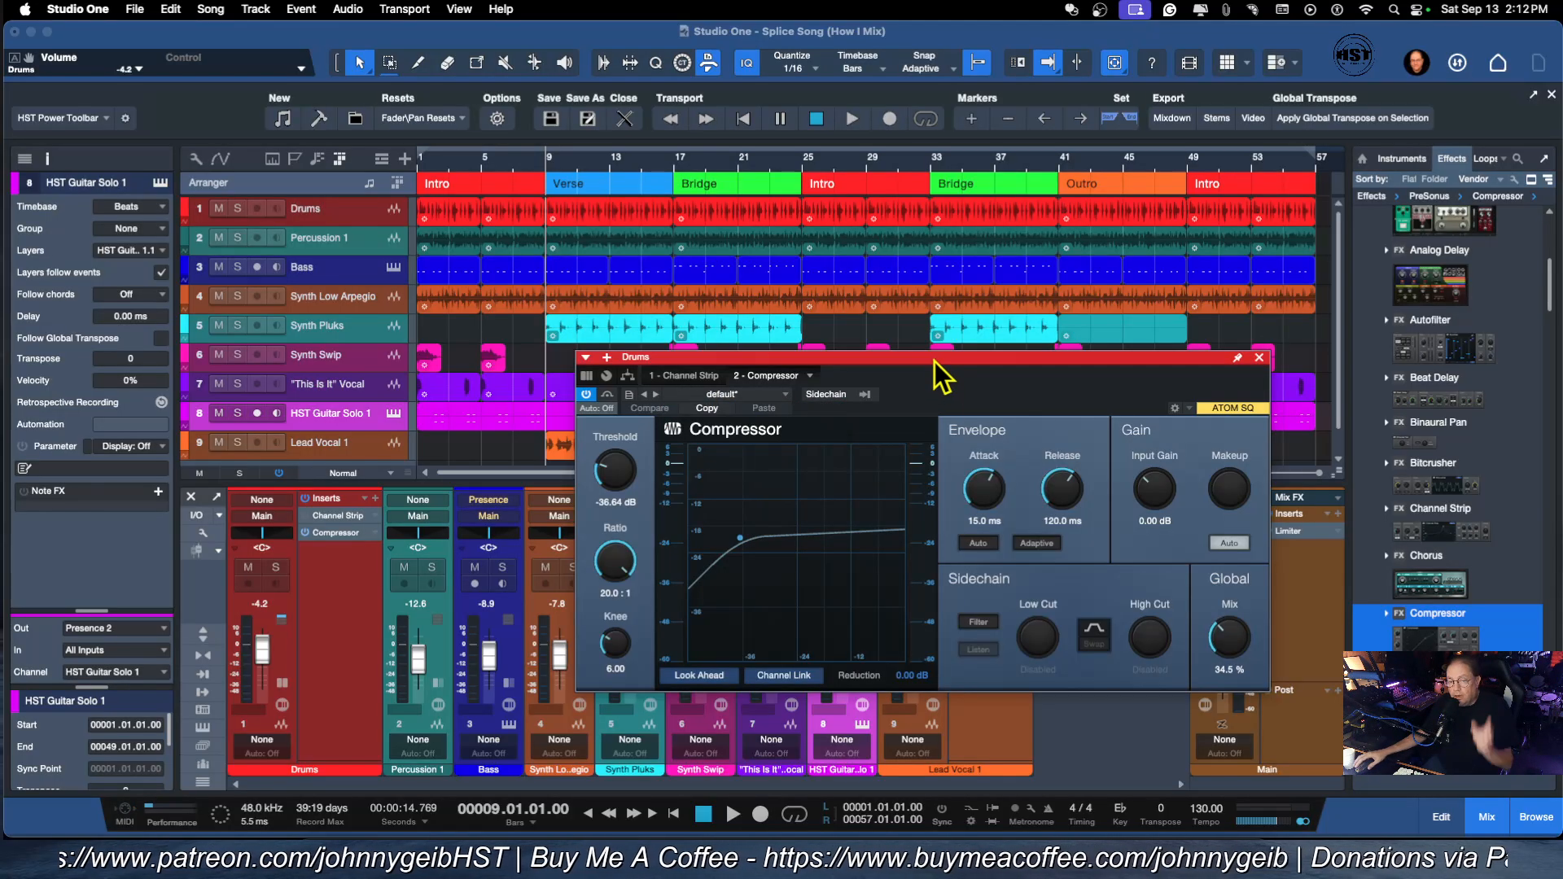